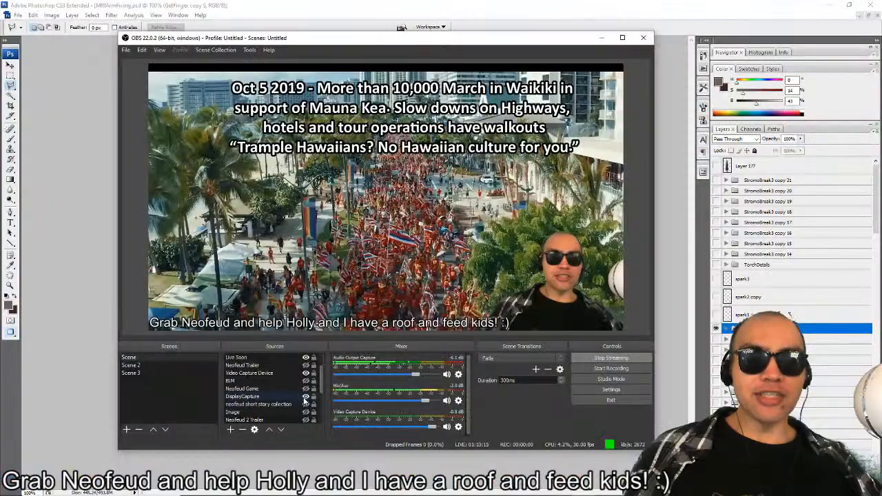
Switch to Photoshop and show the GetFinger copy 4 group in place of GetFinger copy 5.
key("alt+Tab")
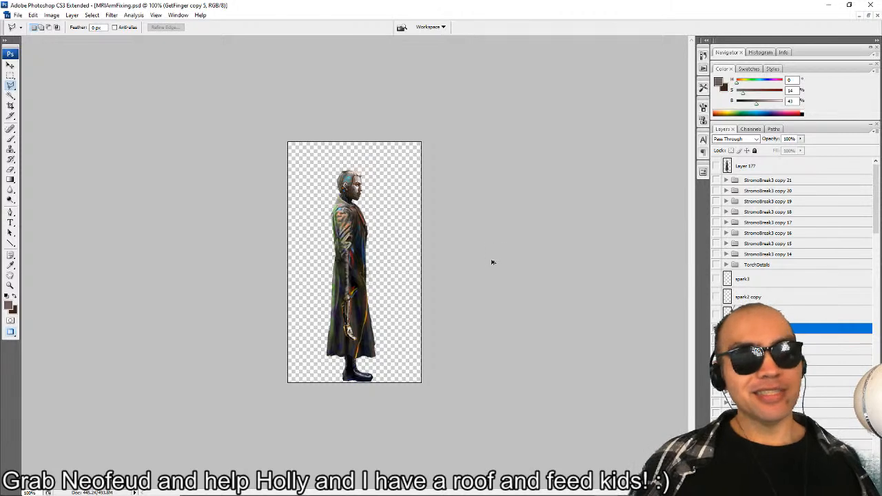
scroll(480, 249, "up", 4)
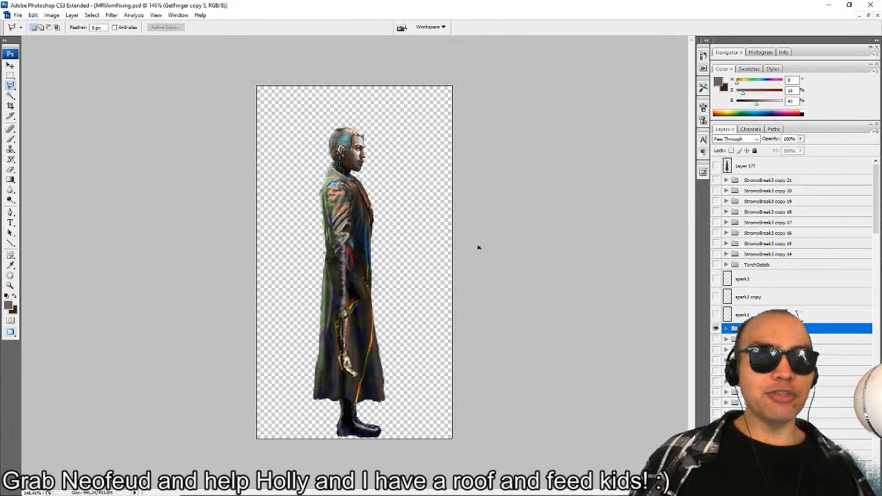
scroll(476, 246, "up", 2)
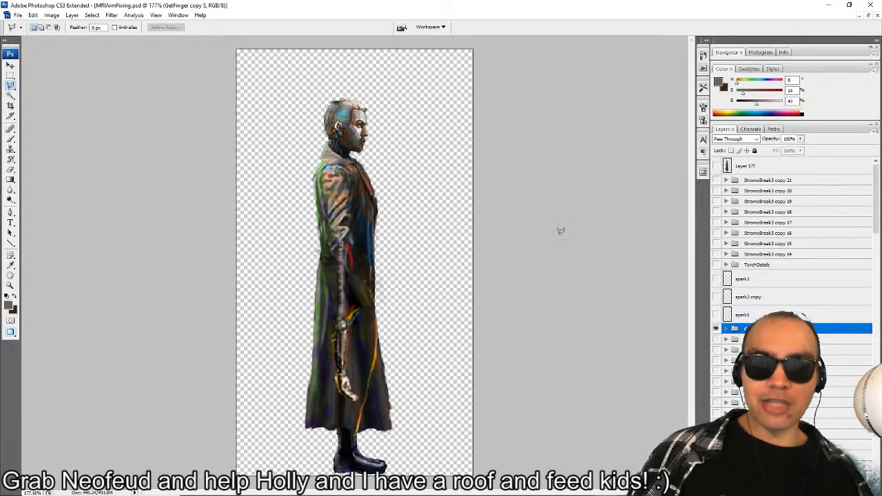
left_click(715, 339)
left_click(716, 340)
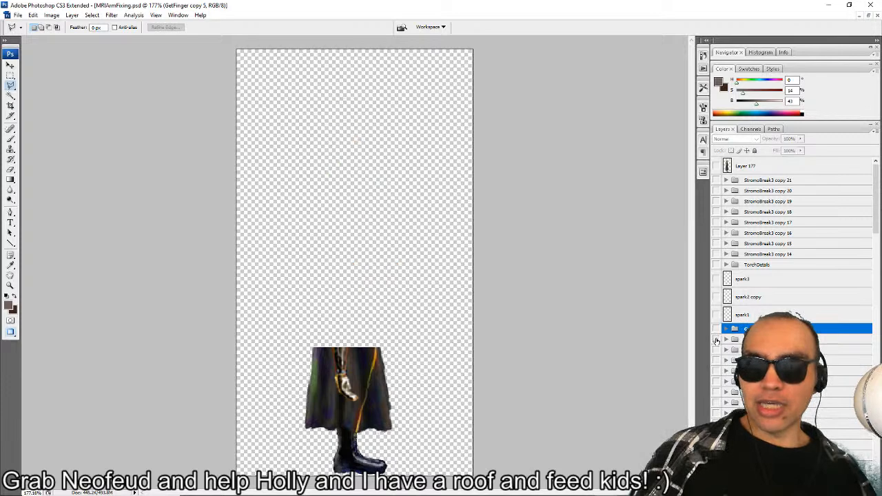
left_click(716, 340)
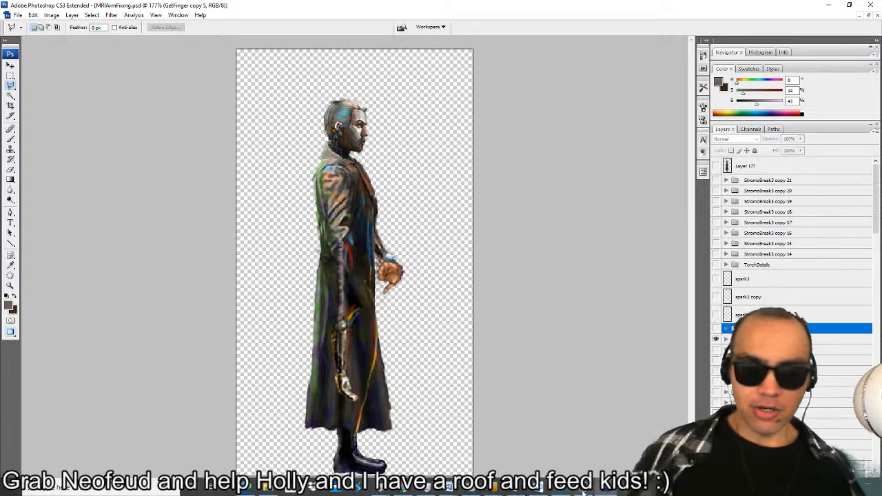
In OBS, move the Video Capture Device source to the preview's lower-left corner, then return to Photoshop.
key("alt+Tab")
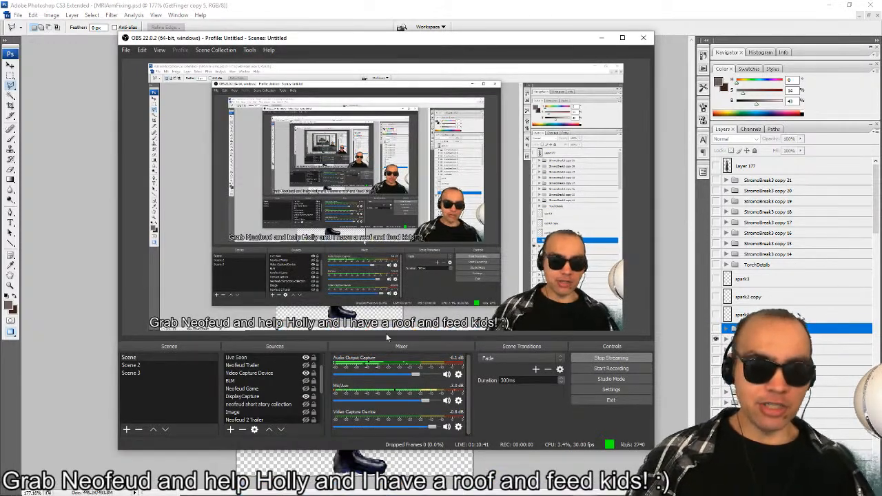
left_click(277, 373)
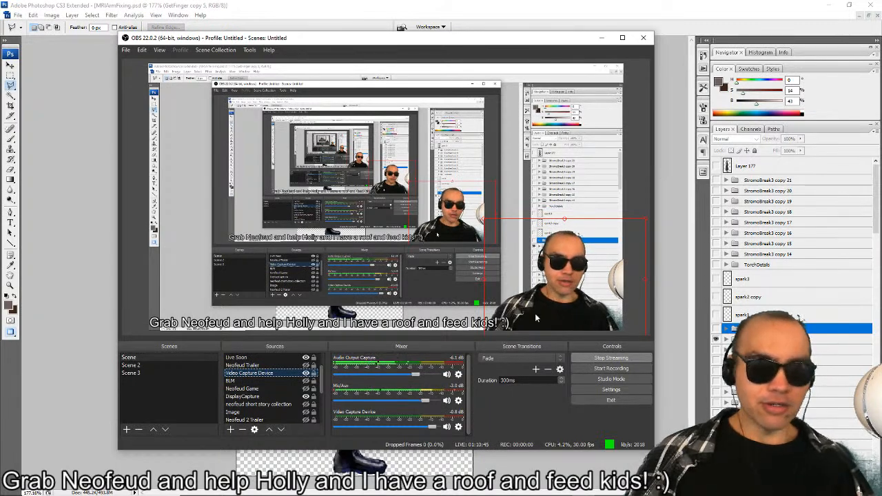
left_click_drag(555, 301, 168, 290)
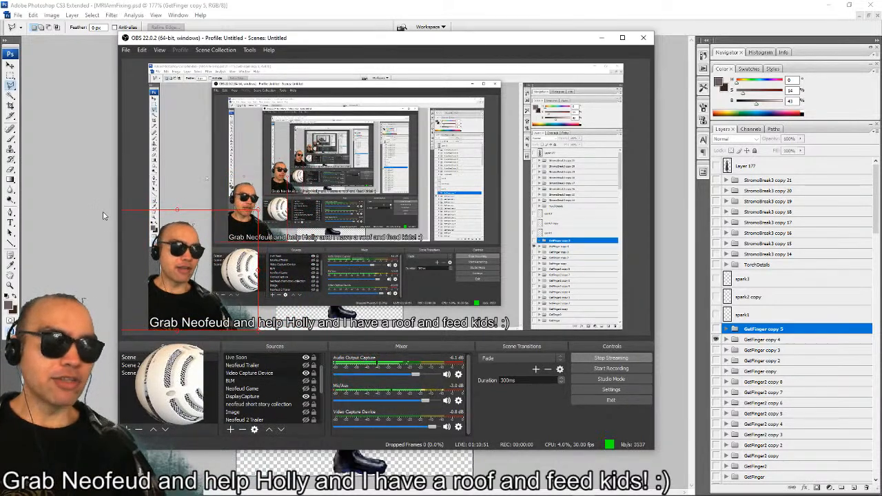
left_click(372, 4)
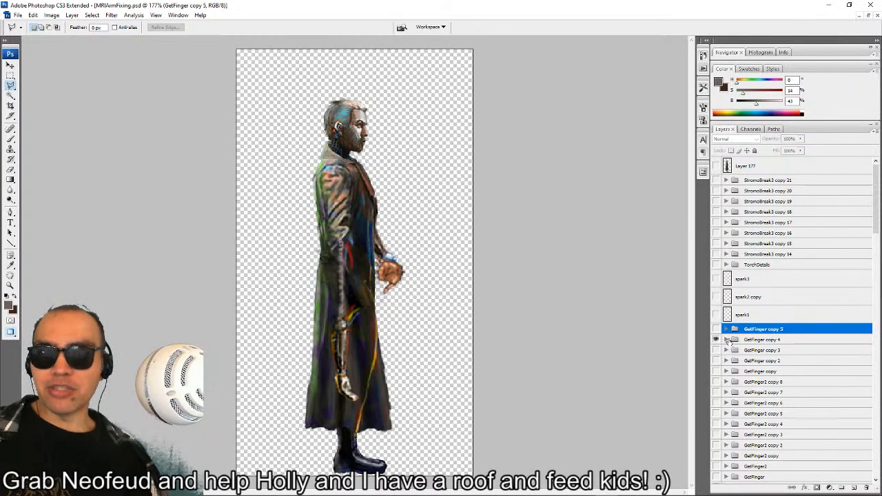
Preview the finger animation by showing and hiding GetFinger copy 4, copy 3, copy 2 and GetFinger in turn.
left_click(725, 339)
left_click(726, 340)
left_click(716, 340)
scroll(743, 393, "down", 11)
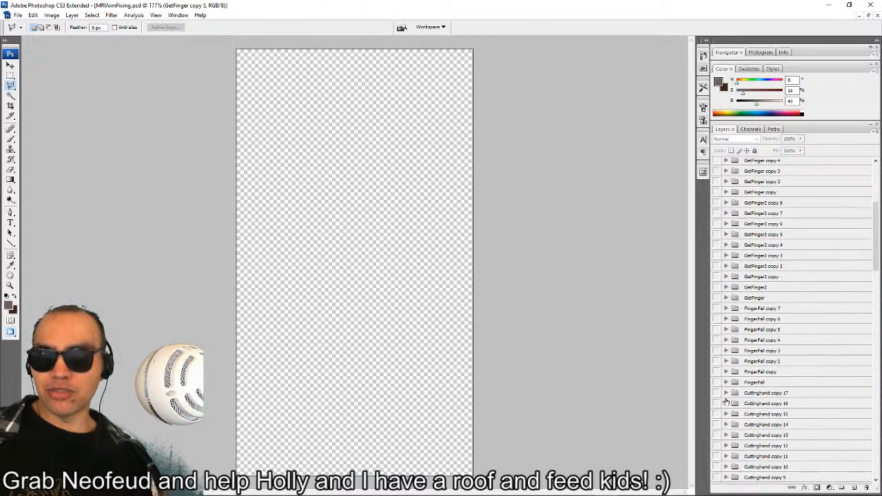
scroll(741, 334, "up", 6)
left_click(716, 250)
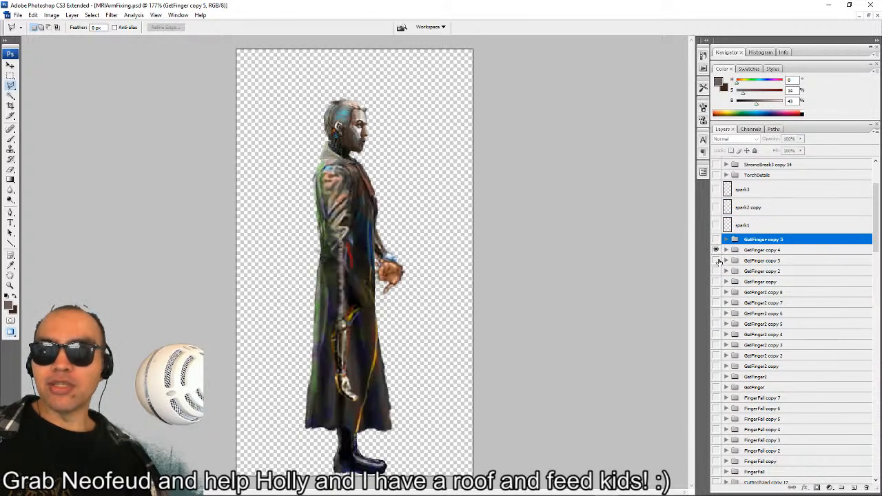
left_click(715, 260)
left_click(715, 250)
left_click(716, 271)
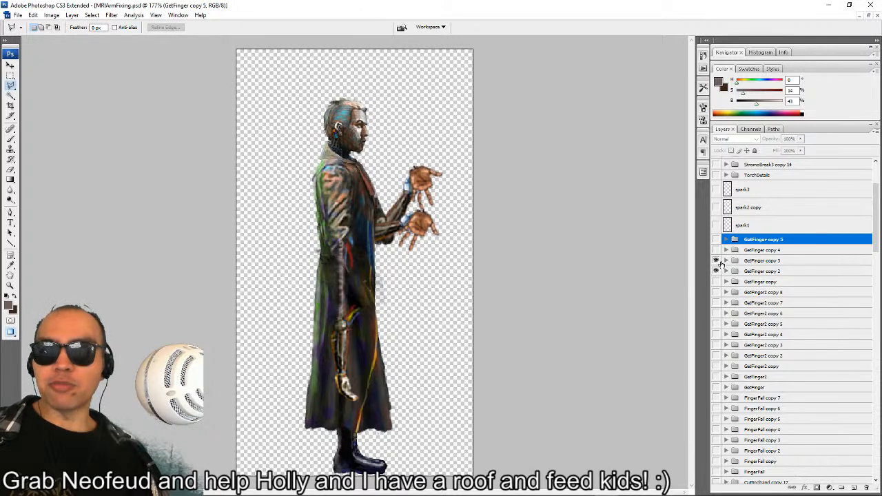
left_click(716, 261)
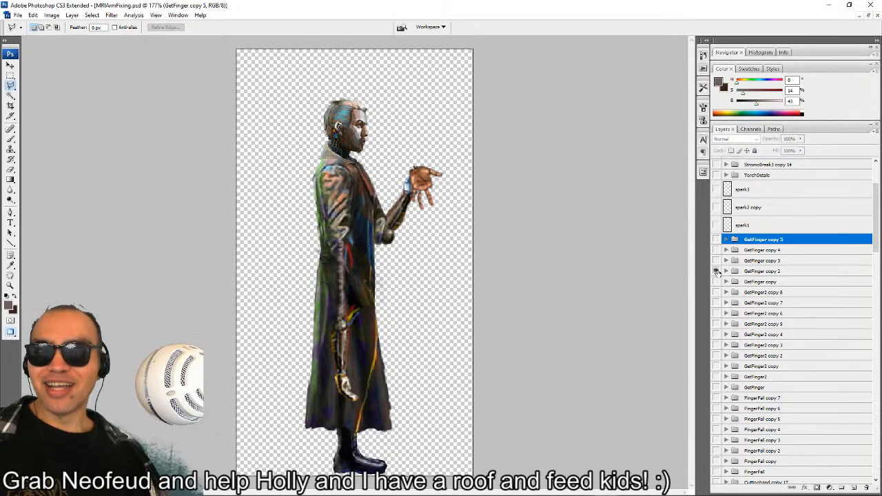
left_click(716, 271)
left_click(715, 387)
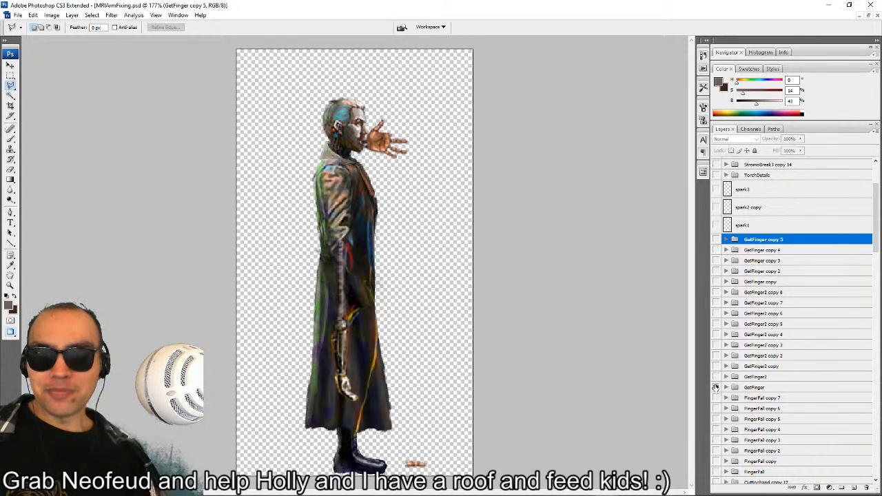
left_click(716, 387)
Show the LowOpenBright group against the black Layer 0 background.
scroll(720, 414, "down", 8)
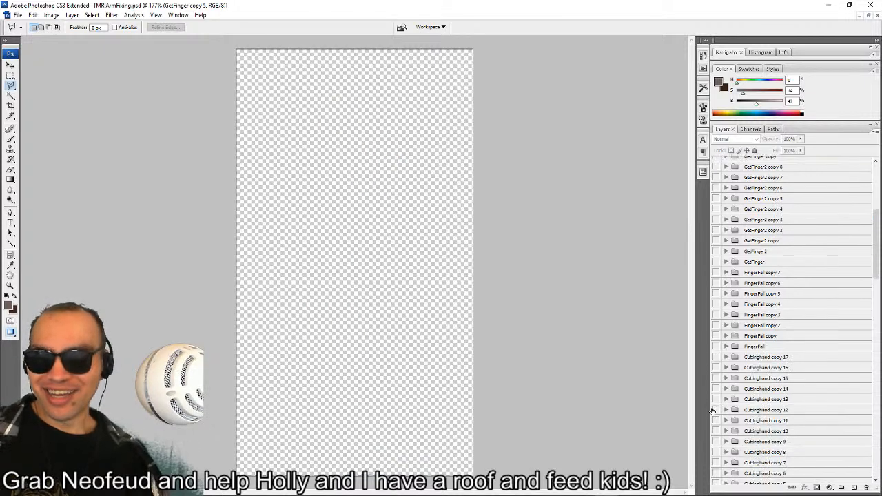
scroll(723, 418, "down", 15)
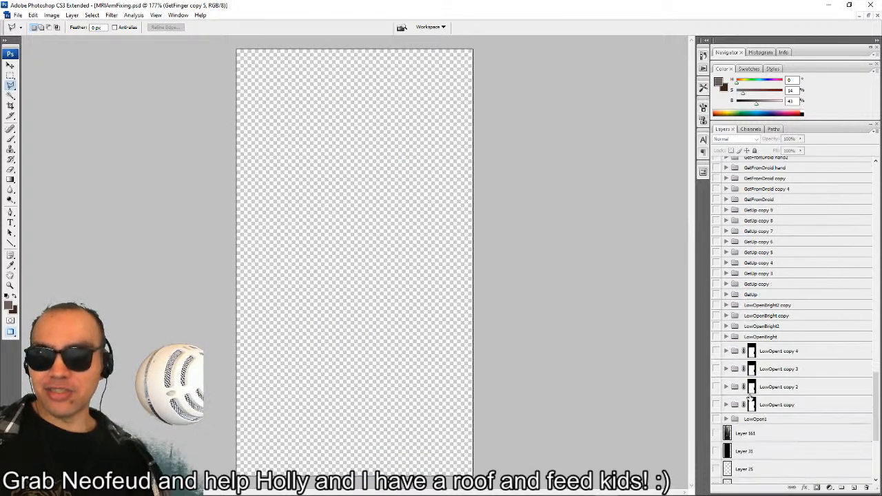
scroll(748, 376, "up", 3)
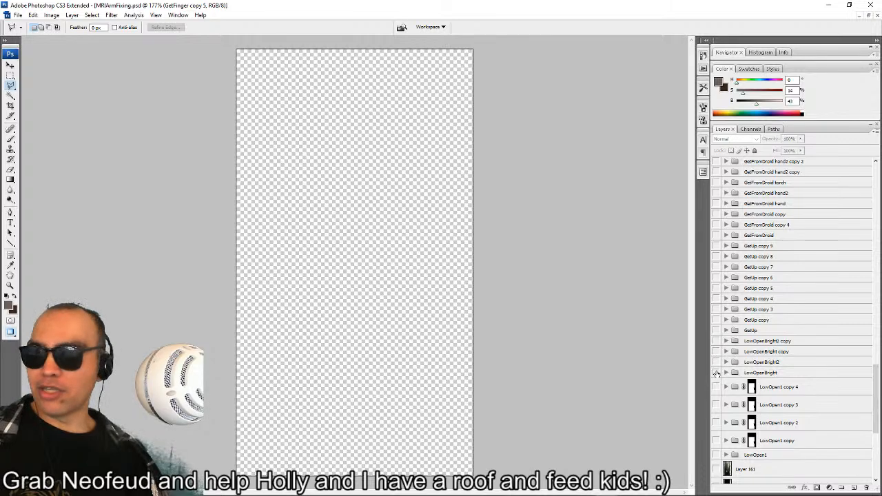
left_click(717, 373)
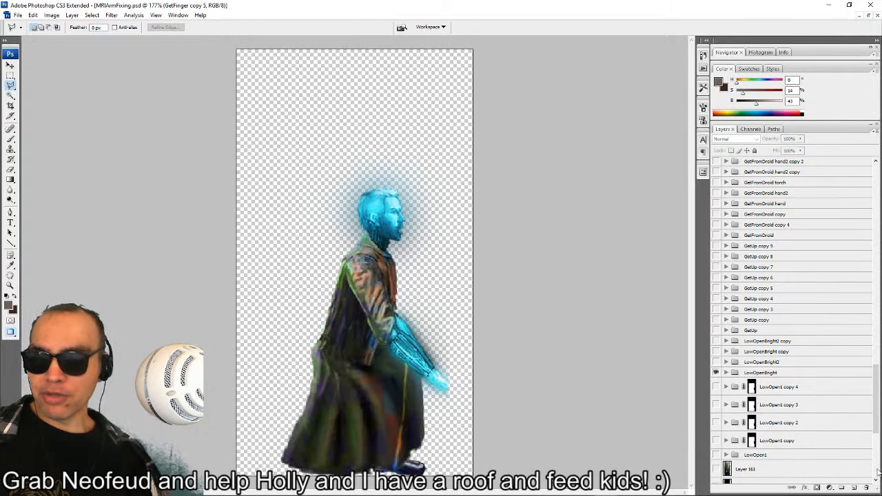
scroll(826, 413, "down", 5)
left_click(717, 475)
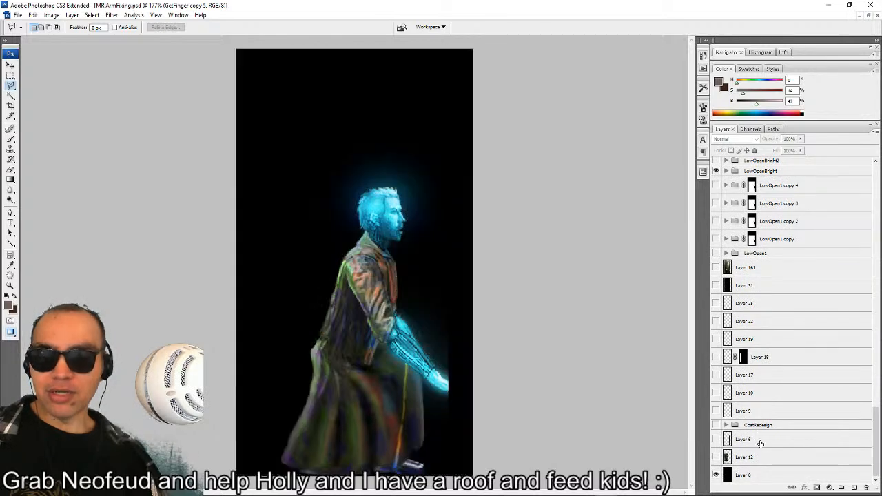
Step through the glow frames by showing LowOpenBright2, LowOpenBright copy and LowOpenBright2 copy one after another in place of LowOpenBright.
scroll(761, 443, "up", 4)
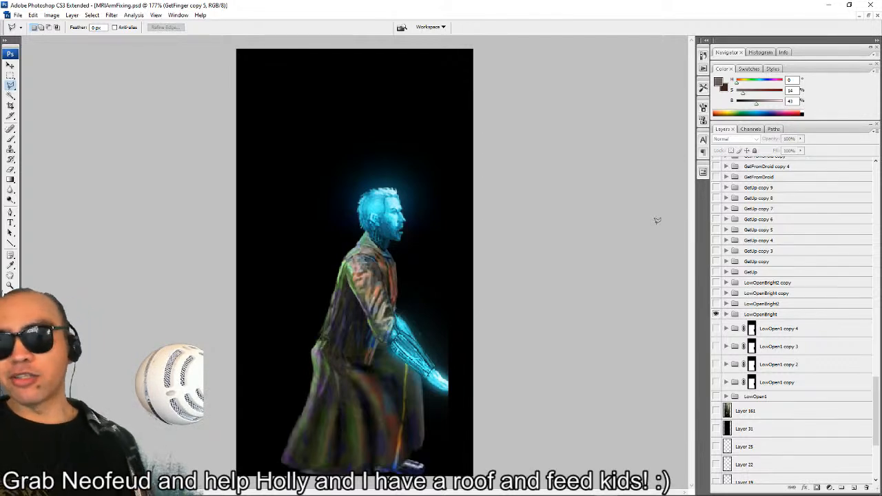
left_click(716, 304)
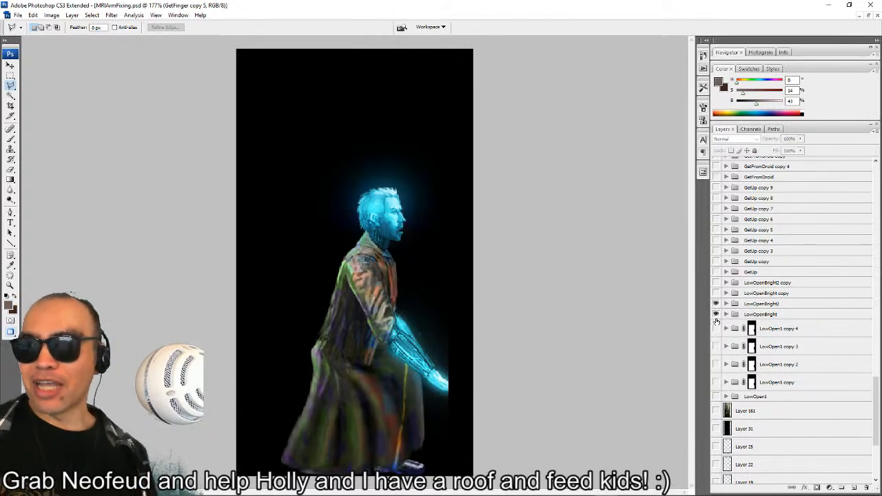
left_click(716, 314)
left_click(716, 304)
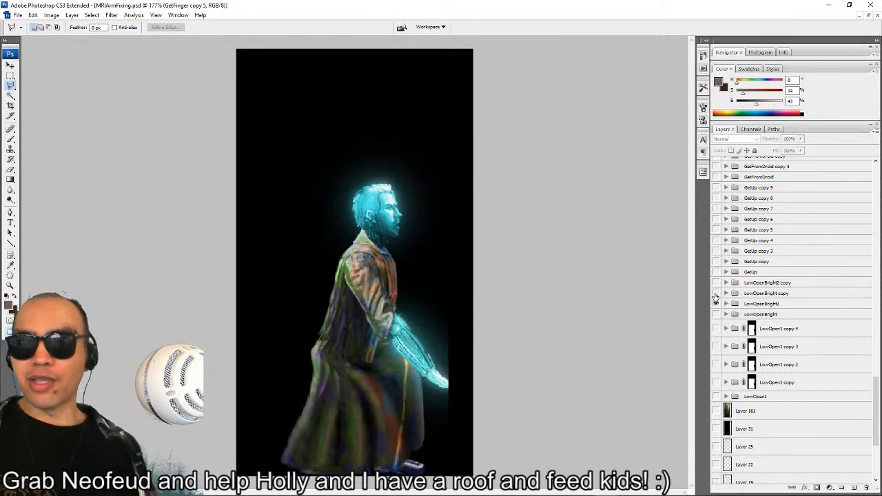
left_click(715, 293)
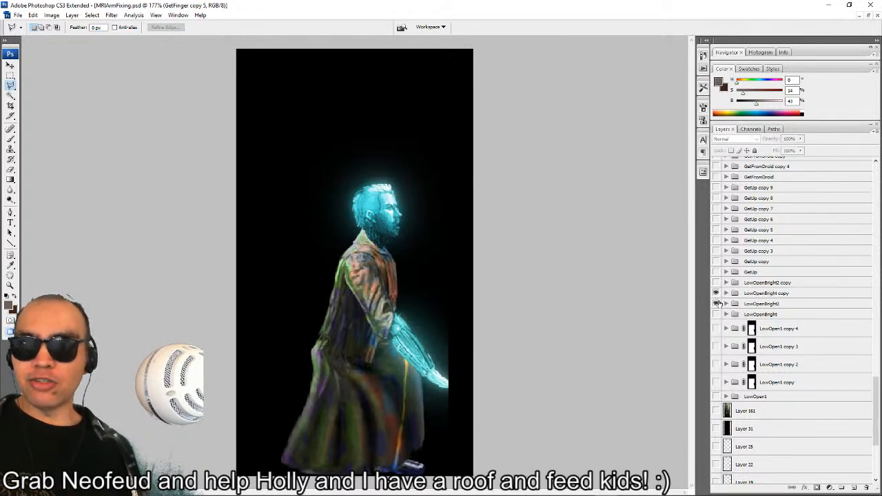
left_click(716, 304)
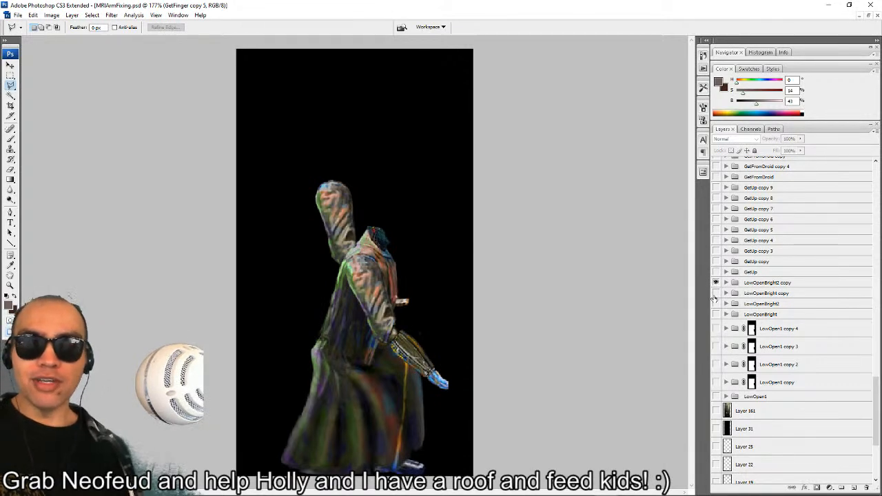
left_click(715, 282)
left_click(715, 283)
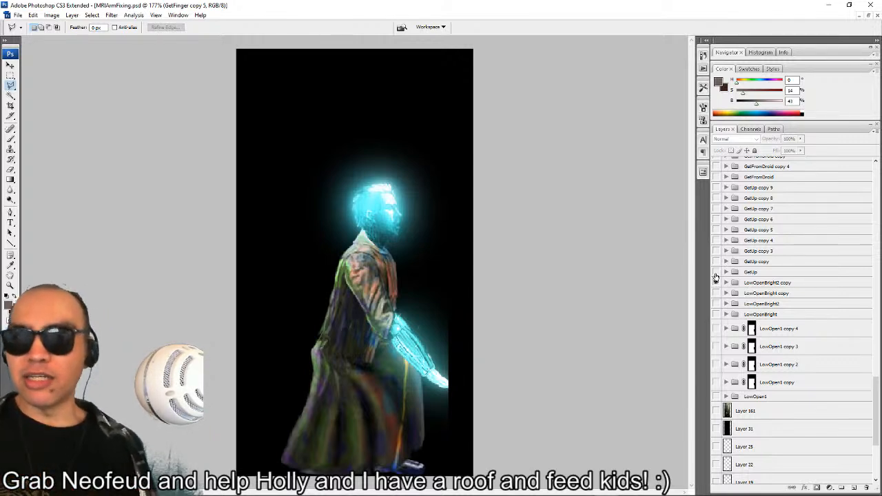
Preview the GetUp, GetUp copy and GetUp copy 3 groups in turn, hiding each one and LowOpenBright2 copy.
left_click(716, 272)
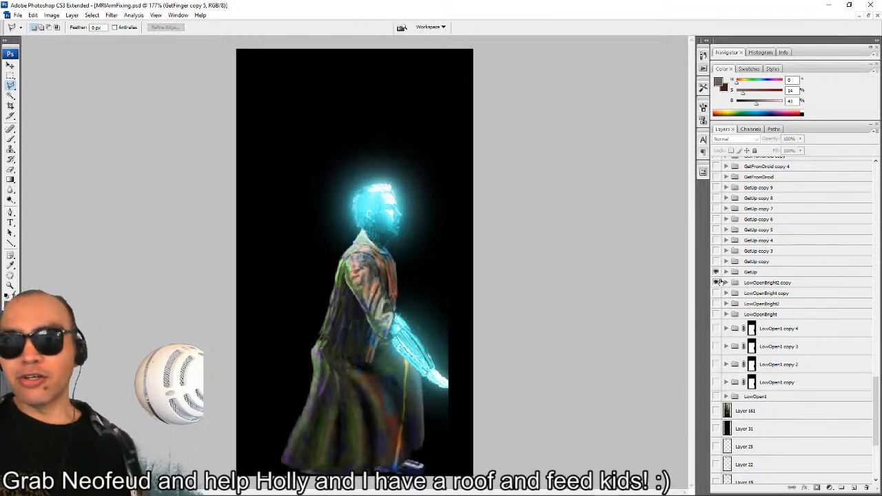
left_click(717, 284)
left_click(716, 262)
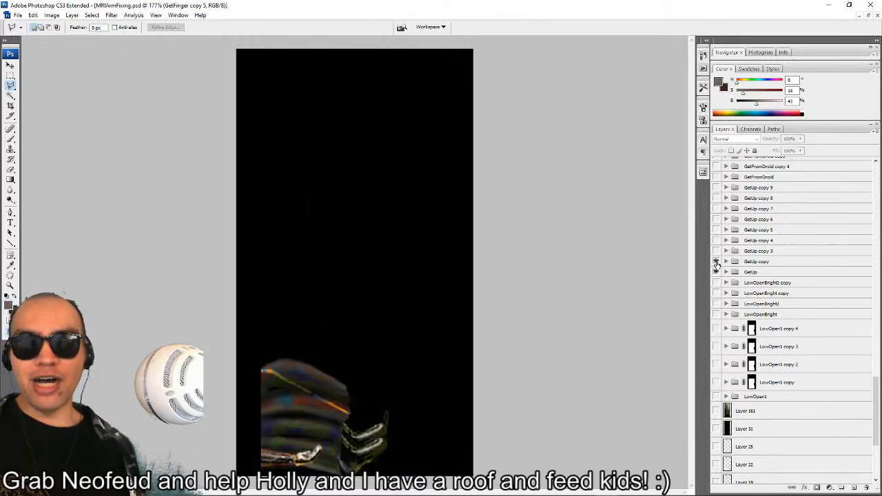
left_click(717, 271)
left_click(716, 250)
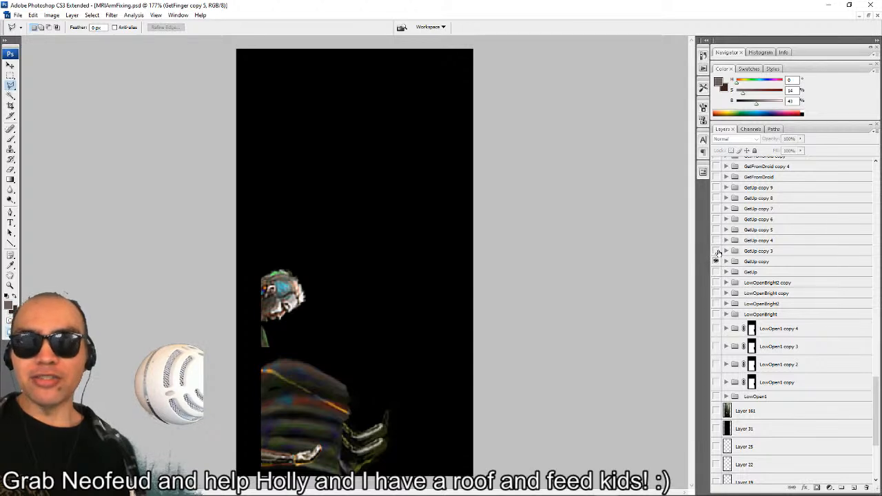
left_click(716, 262)
left_click(716, 251)
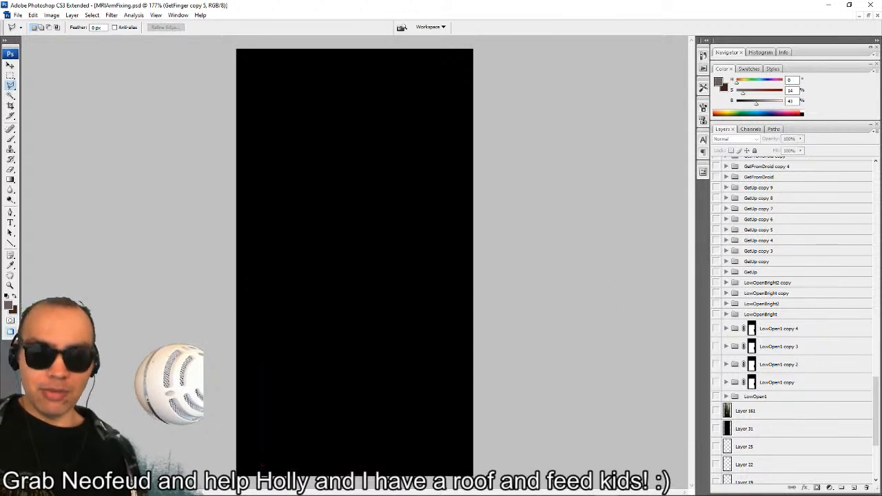
Switch to the MRI folder in File Explorer and examine the exported PNG frames at a larger thumbnail size.
mouse_move(312, 485)
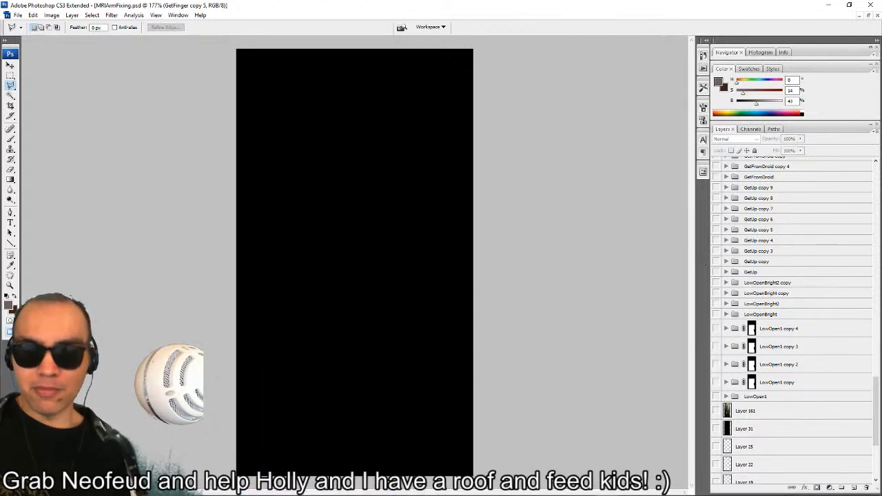
left_click(269, 487)
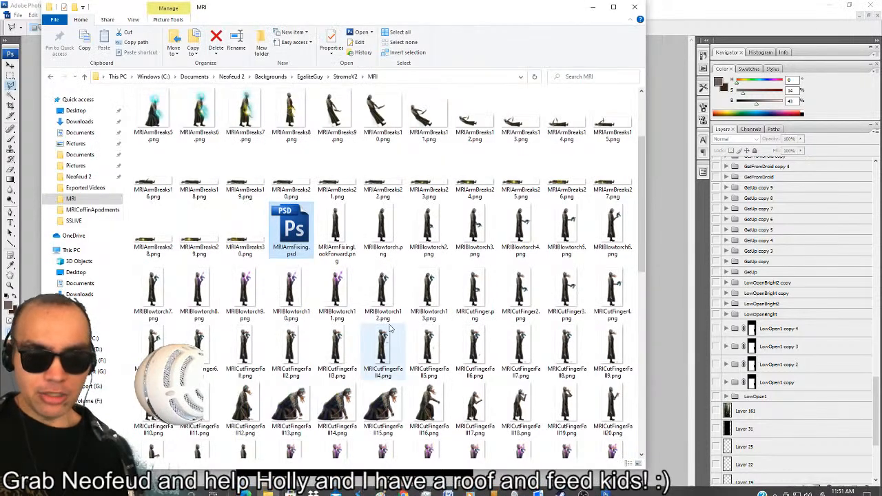
scroll(414, 323, "up", 2)
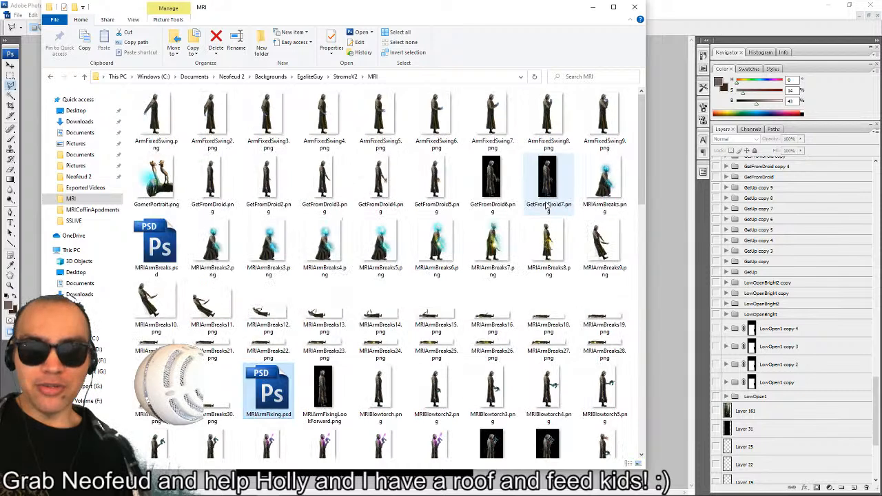
scroll(544, 206, "up", 1, "ctrl")
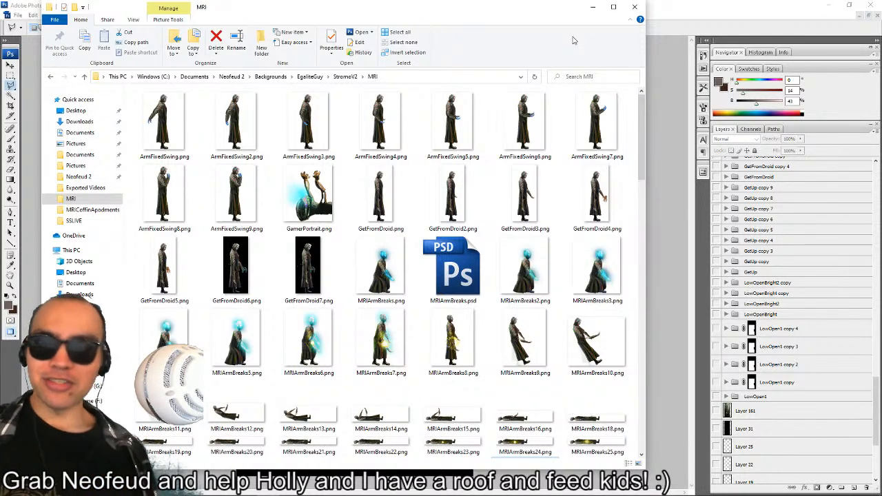
Switch back to Photoshop and show the LowOpenBright2 copy group over the black background.
left_click(756, 229)
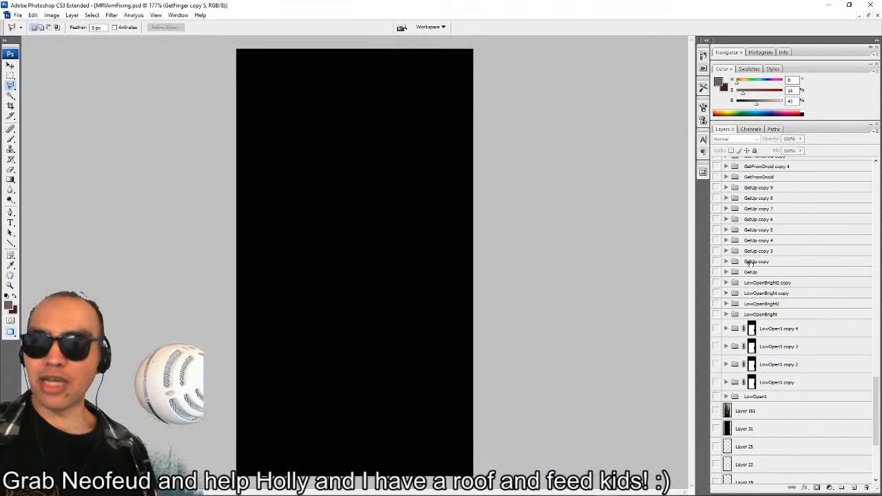
left_click(716, 283)
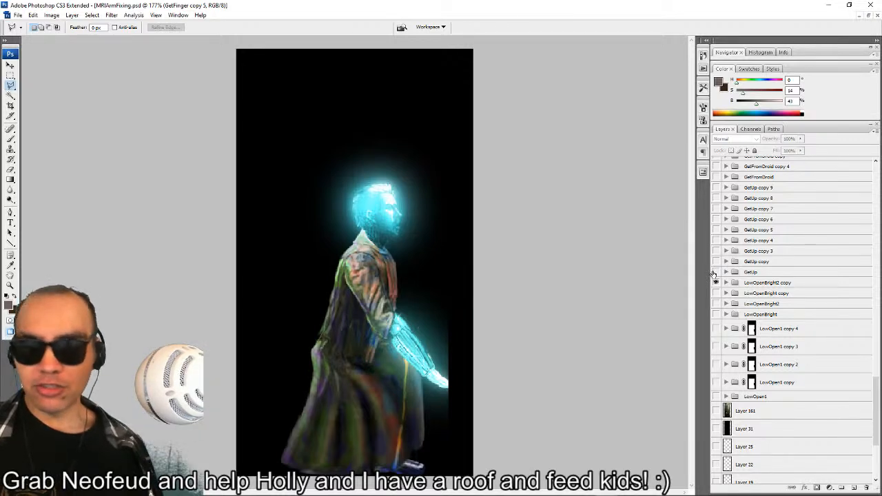
Preview the GetUp group on its own, hiding LowOpenBright2 copy and GetUp so that only the black background remains.
left_click(715, 272)
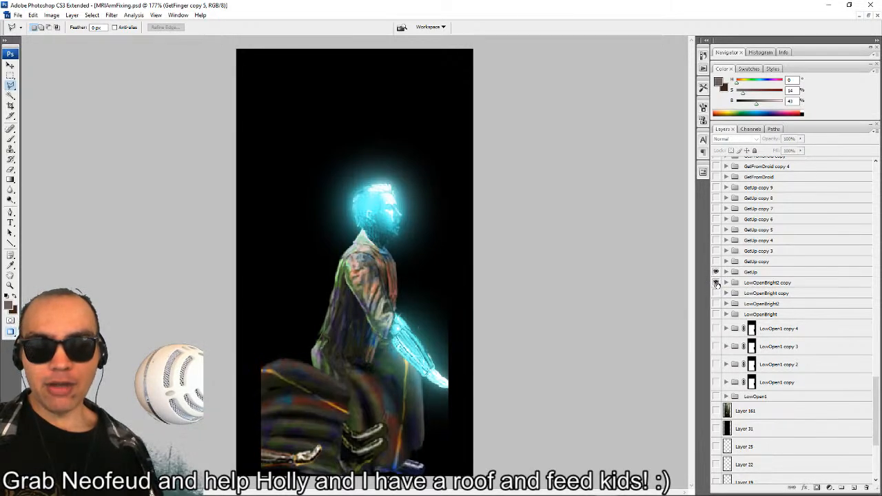
left_click(715, 283)
left_click(716, 272)
Preview the Blowtorch frame, expand its layers, and compare it with the Blowtorch copy frame.
scroll(714, 271, "up", 5)
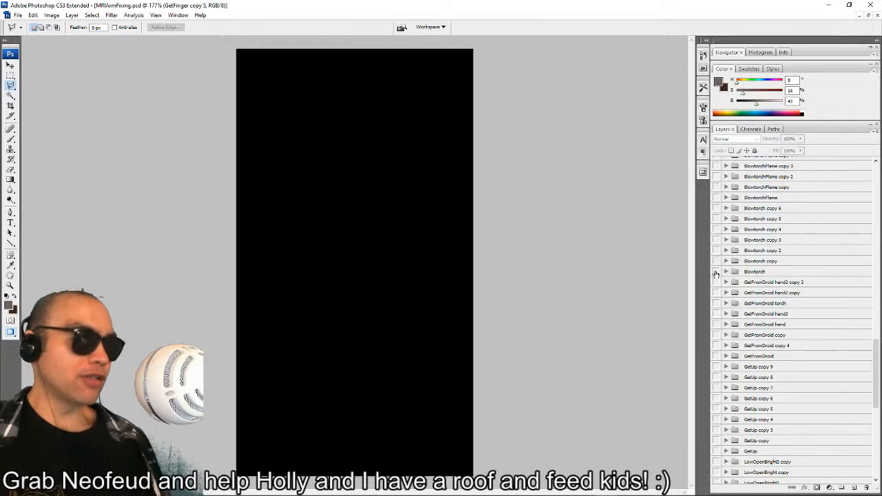
left_click(715, 272)
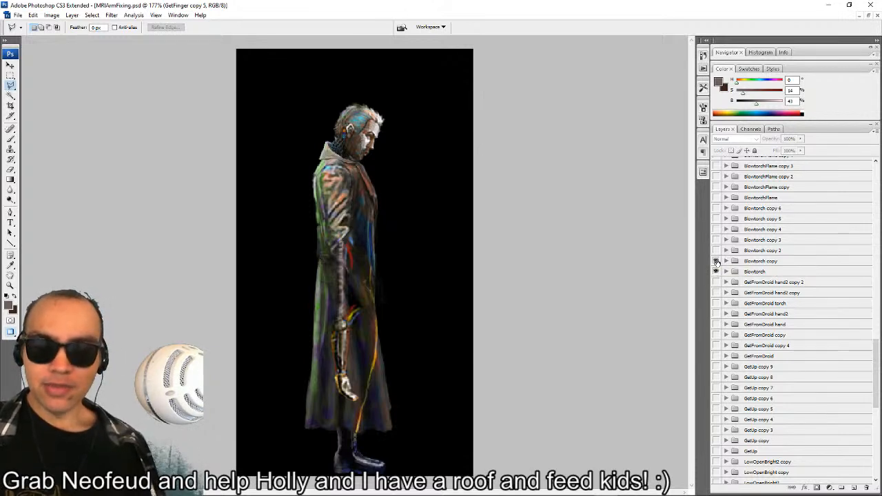
left_click(716, 262)
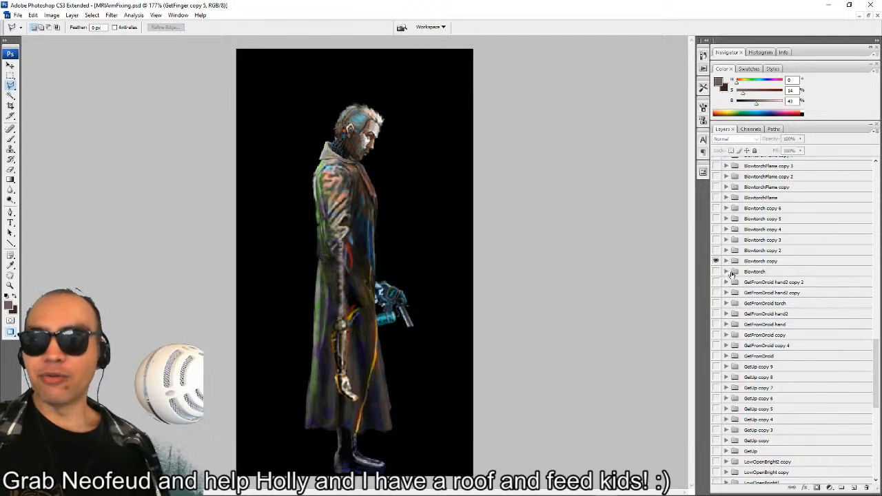
left_click(725, 271)
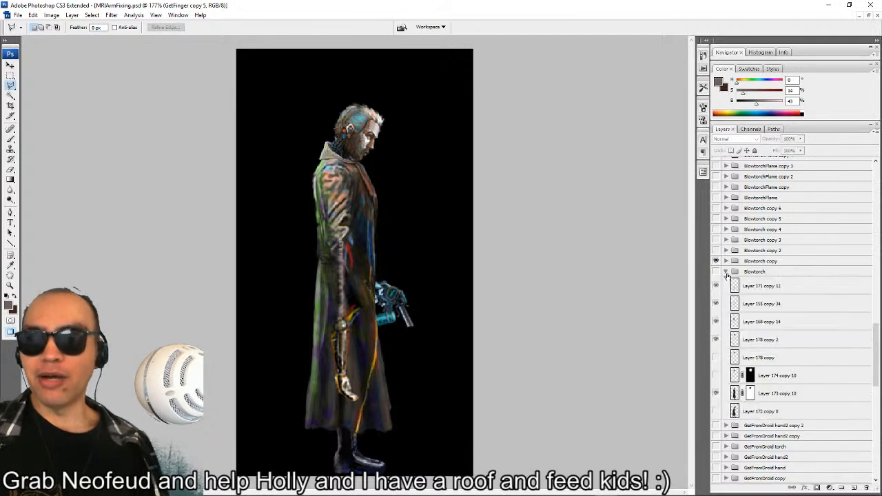
left_click(715, 272)
left_click(716, 260)
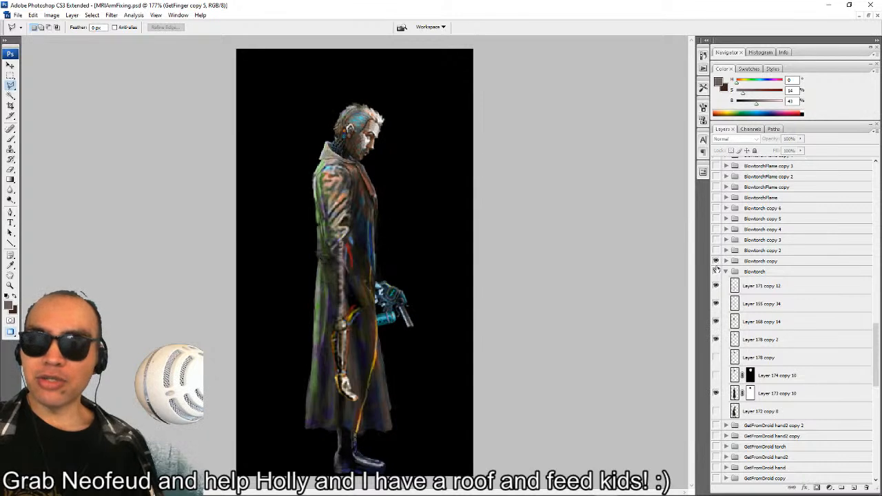
left_click(715, 272)
Advance the blowtorch animation by showing Blowtorch copy 2 and Blowtorch copy 3 in turn, leaving only Blowtorch copy 3 on.
left_click(715, 250)
left_click(715, 261)
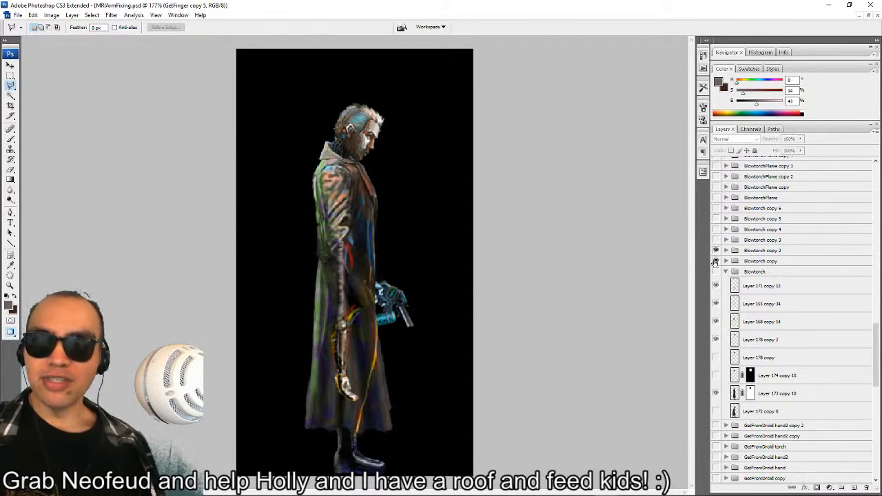
left_click(716, 241)
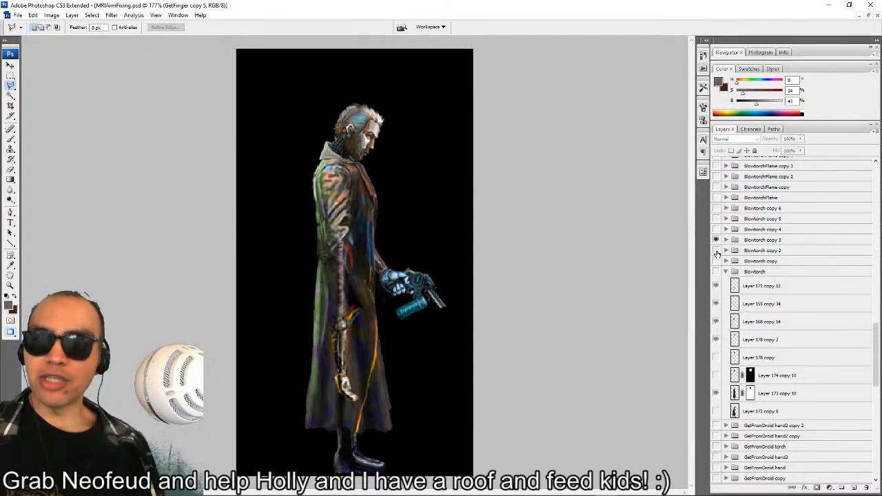
left_click(715, 251)
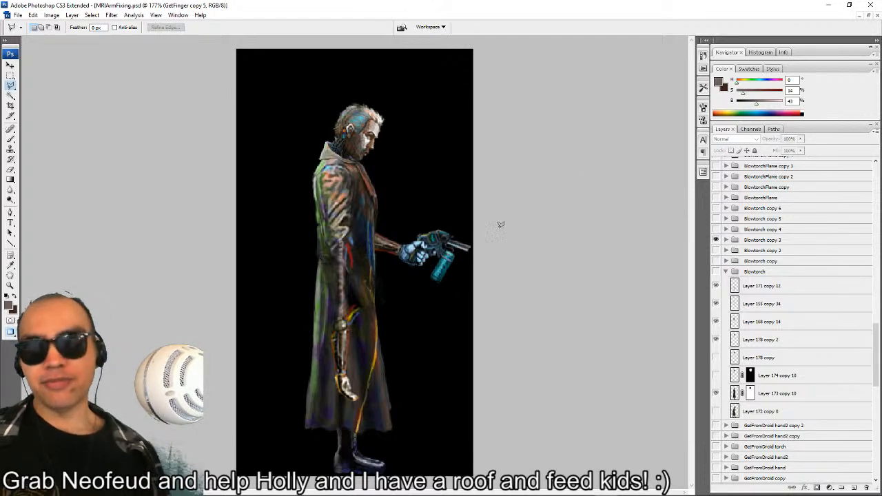
Try to rotate and reposition the hanging forearm on Layer 171 copy 15 in Blowtorch copy 3, and undo the attempt.
scroll(503, 234, "up", 4)
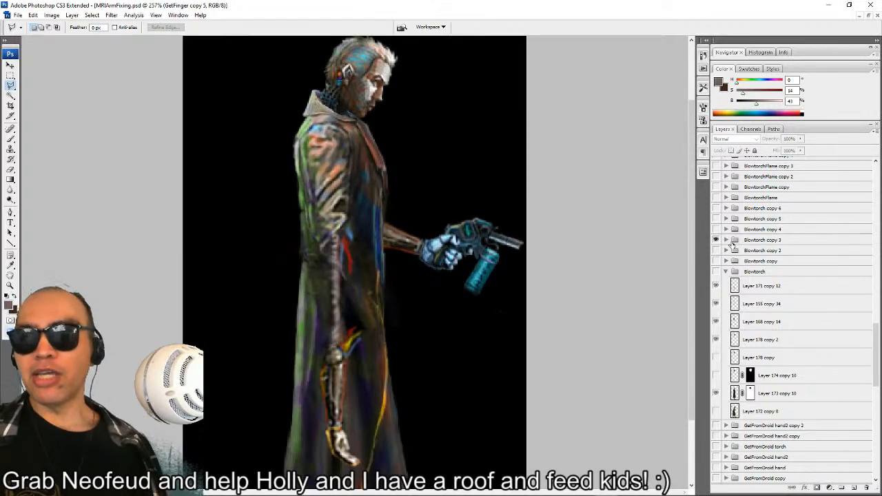
left_click(726, 240)
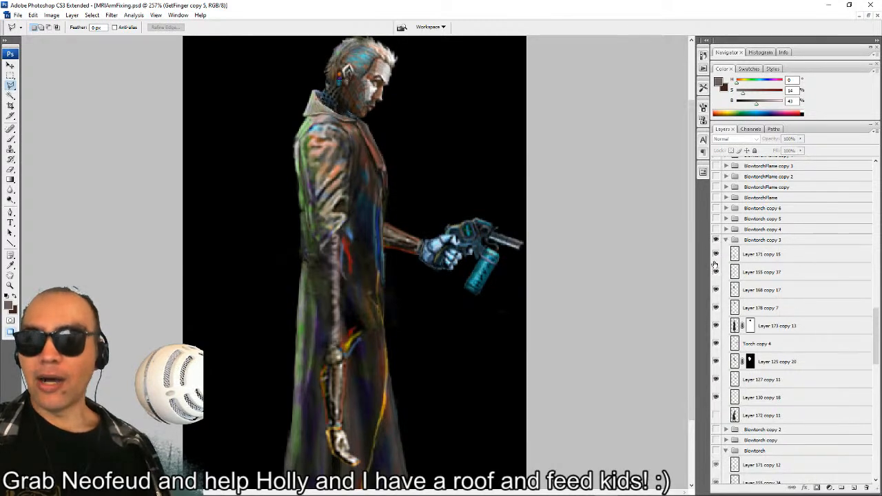
left_click(746, 259)
left_click_drag(394, 287, 493, 214)
key("ctrl+z")
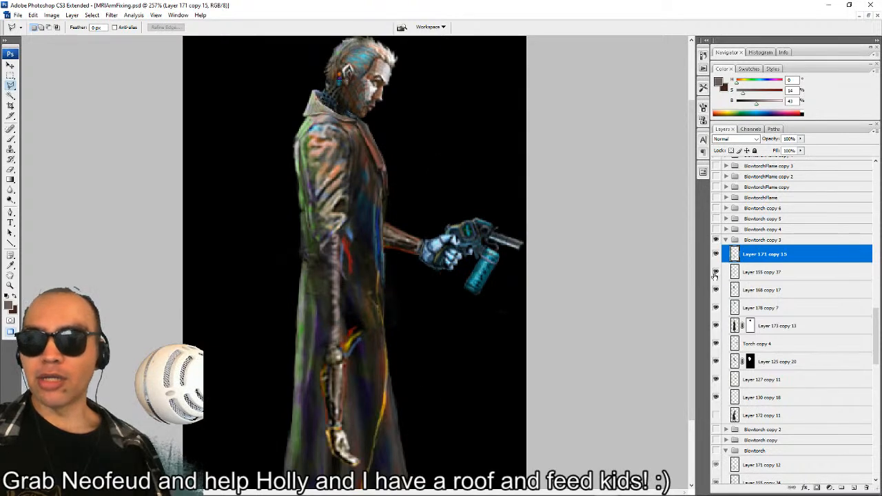
left_click_drag(372, 226, 407, 281, "ctrl")
key("ctrl+t")
left_click_drag(466, 307, 418, 244)
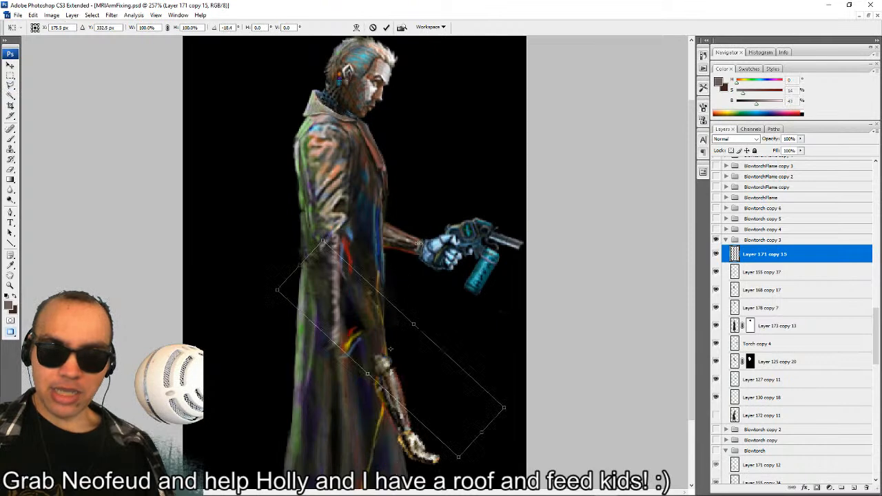
left_click_drag(372, 305, 333, 293)
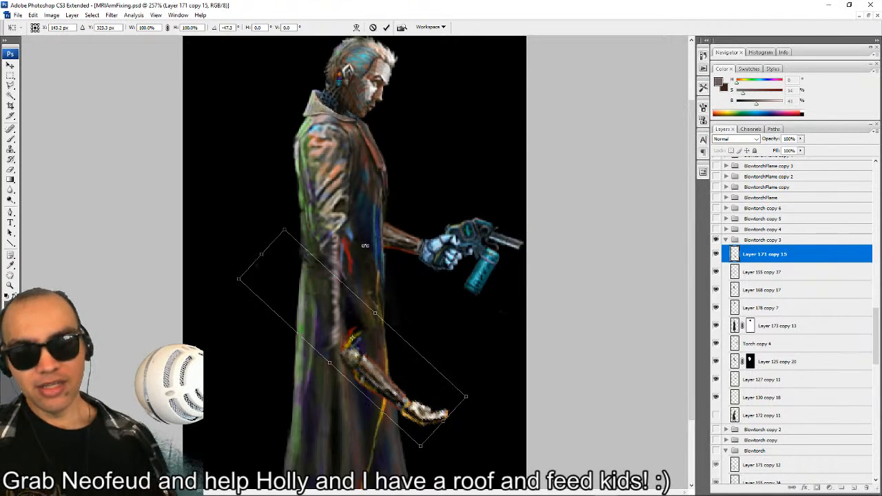
key("Escape")
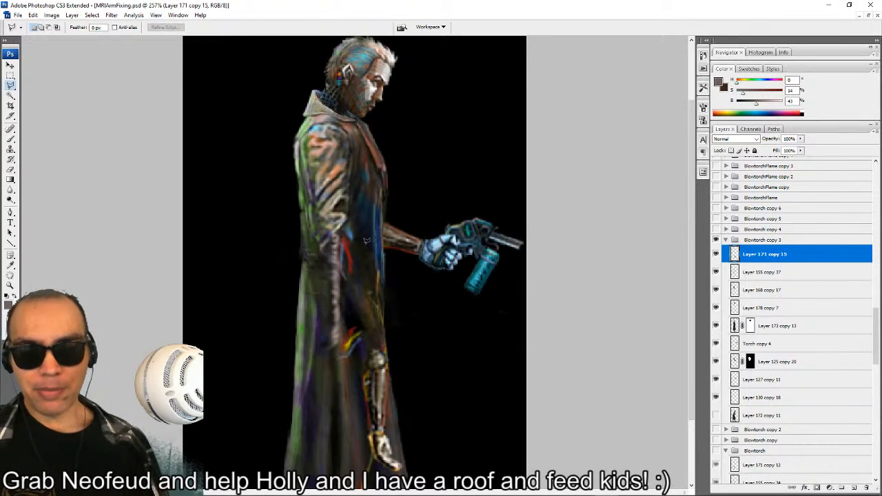
key("ctrl+z")
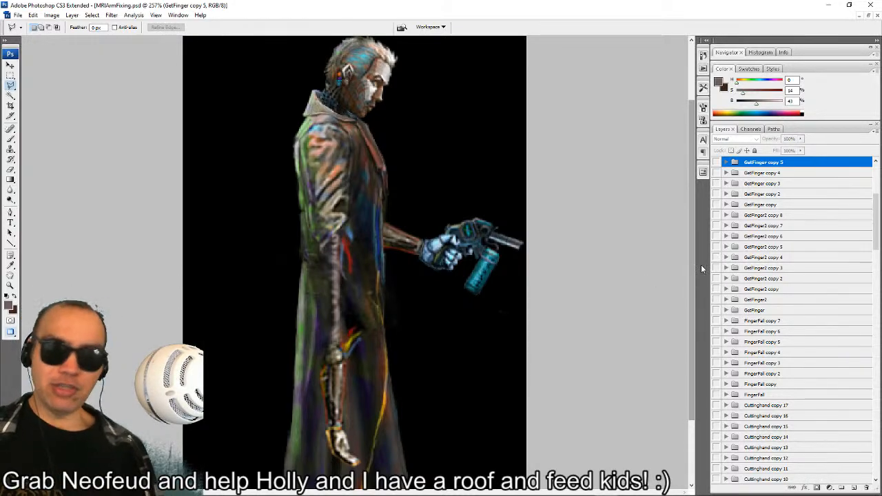
Select Layer 127 copy 11 and Torch copy 4 in Blowtorch copy 3 and move the hand and torch slightly down toward the body.
scroll(735, 277, "down", 8)
scroll(744, 279, "down", 9)
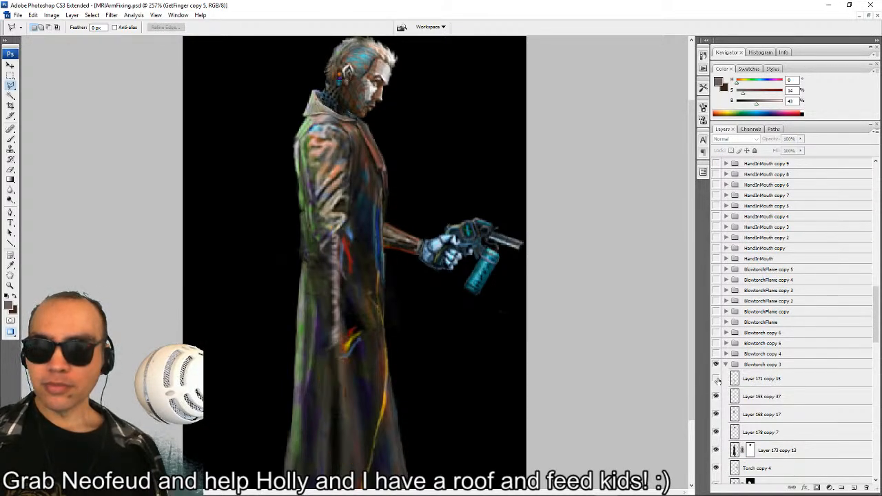
scroll(724, 382, "down", 3)
left_click(760, 398)
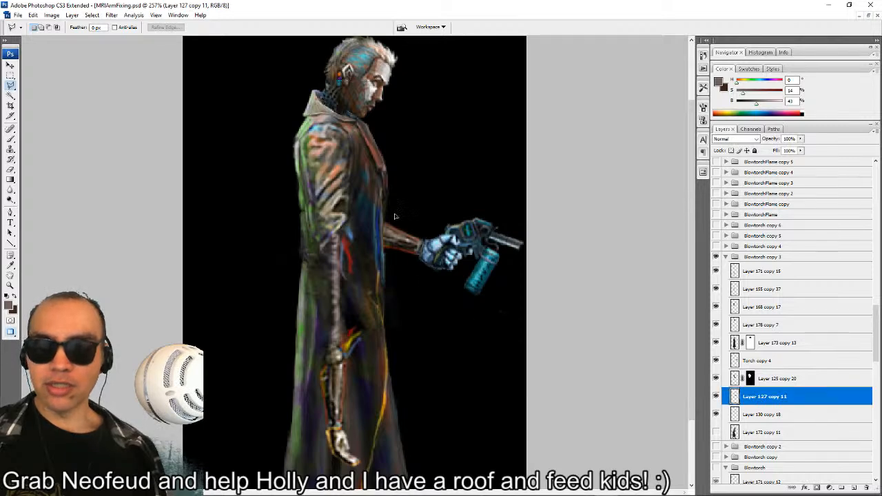
left_click_drag(402, 249, 416, 172)
key("ctrl+z")
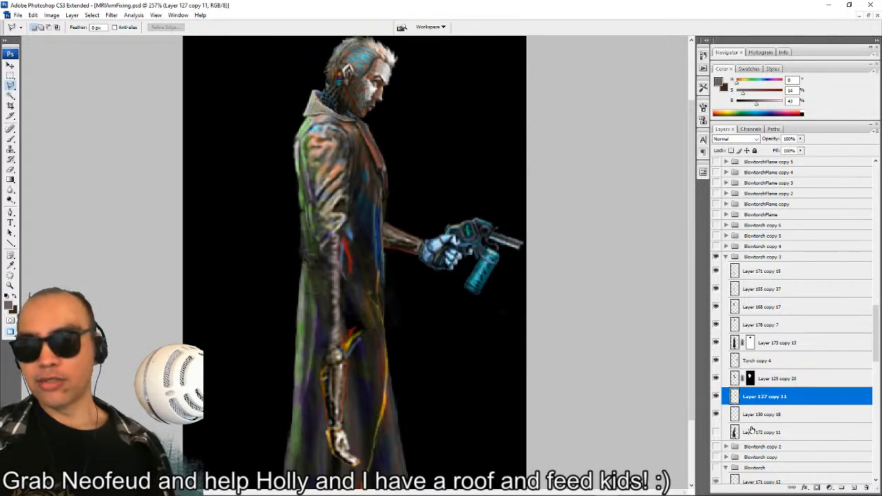
left_click(751, 360, "ctrl")
left_click_drag(432, 224, 405, 238)
Try to rotate the hand and torch by about -30 degrees and raise them in front of the chest.
key("ctrl+t")
left_click_drag(481, 121, 388, 126)
left_click_drag(462, 233, 463, 212)
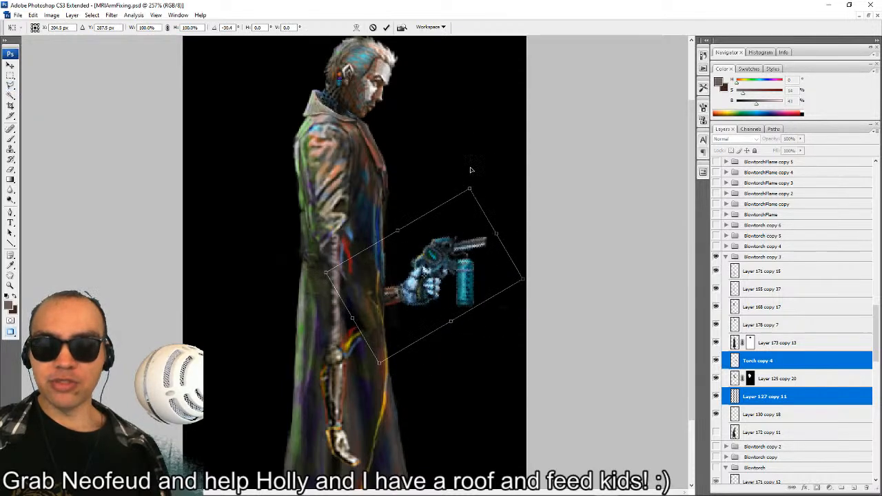
left_click_drag(471, 170, 471, 171)
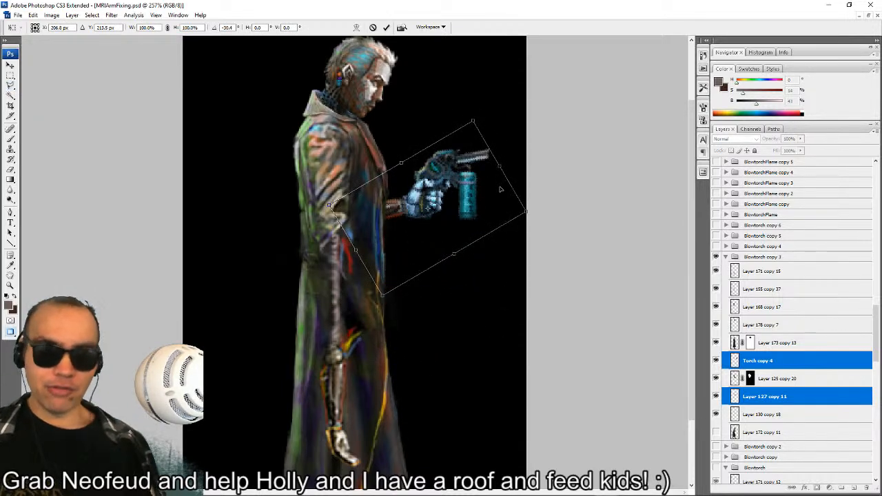
key("Escape")
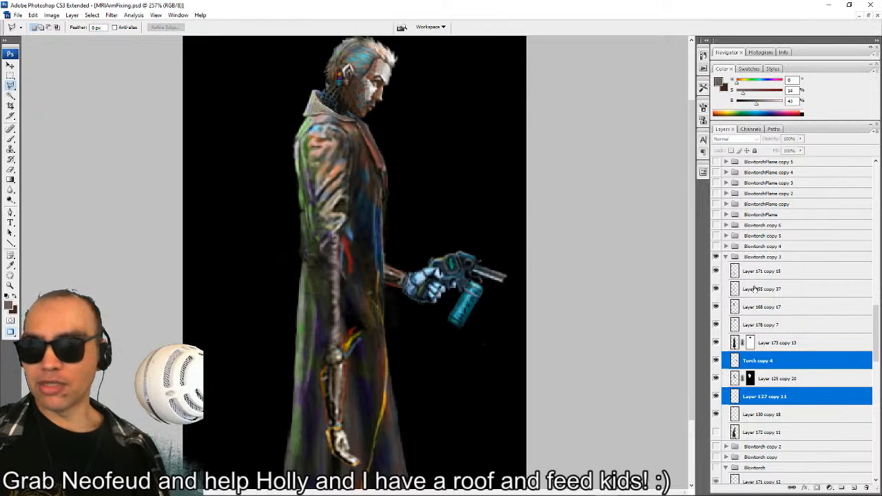
Collapse the Blowtorch copy 3 group and duplicate it in the same document.
left_click(724, 256)
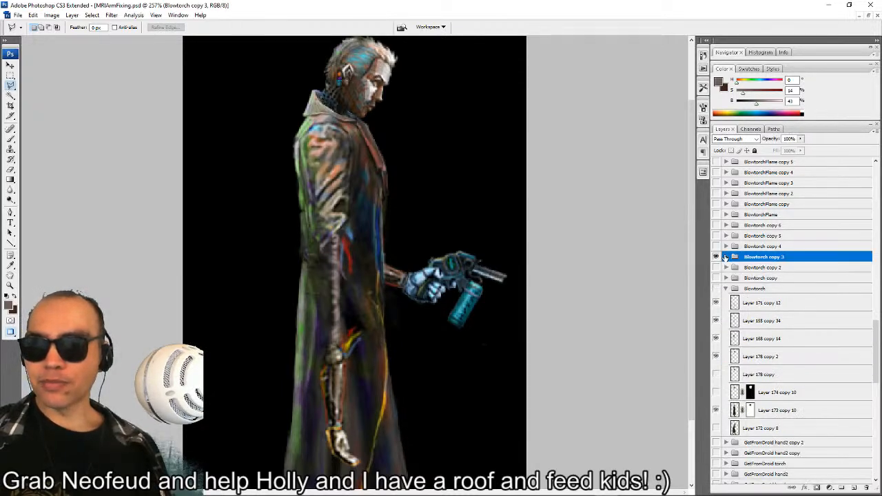
right_click(764, 262)
left_click(775, 277)
key("Return")
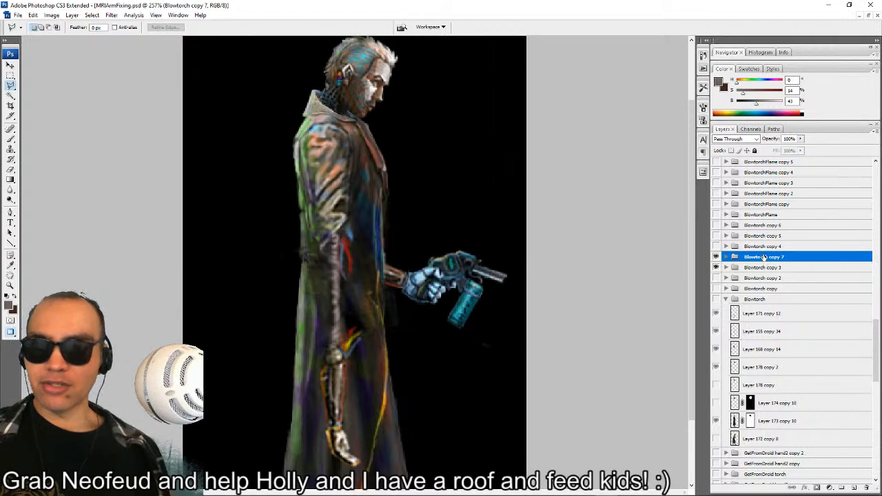
Rename the duplicated blowtorch group to Blowtorch_Brain.
double_click(764, 257)
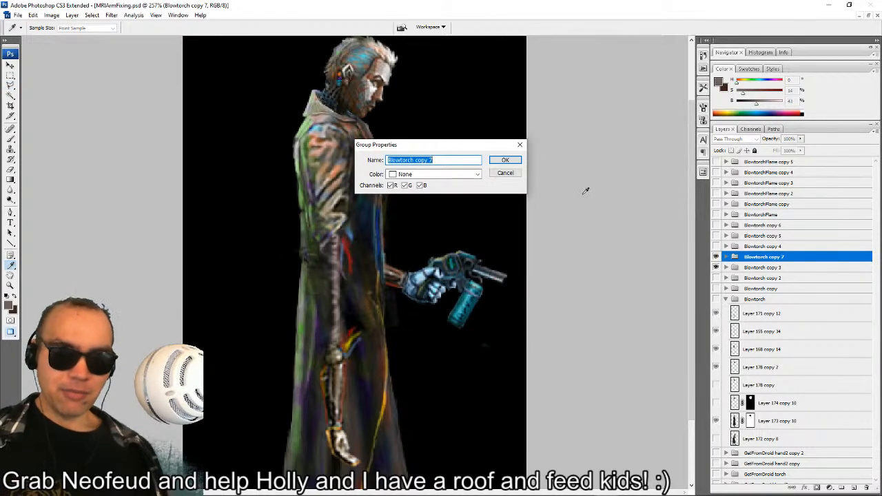
type("Blow")
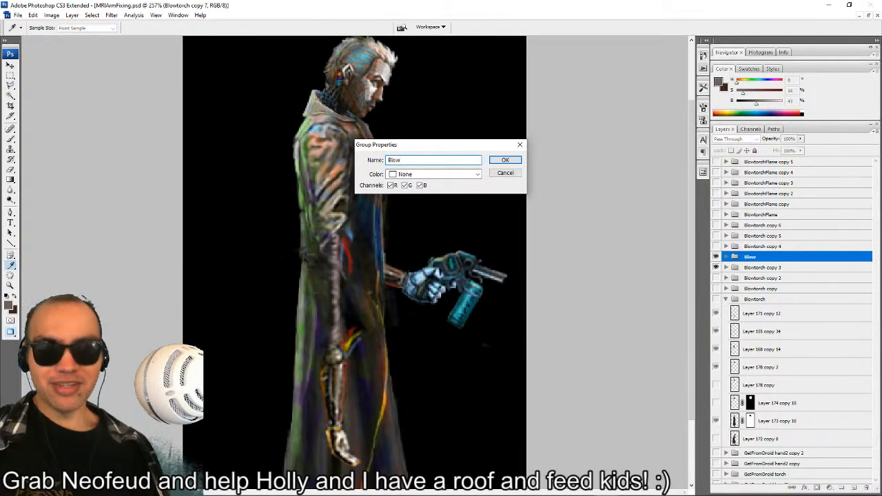
type("torch_B")
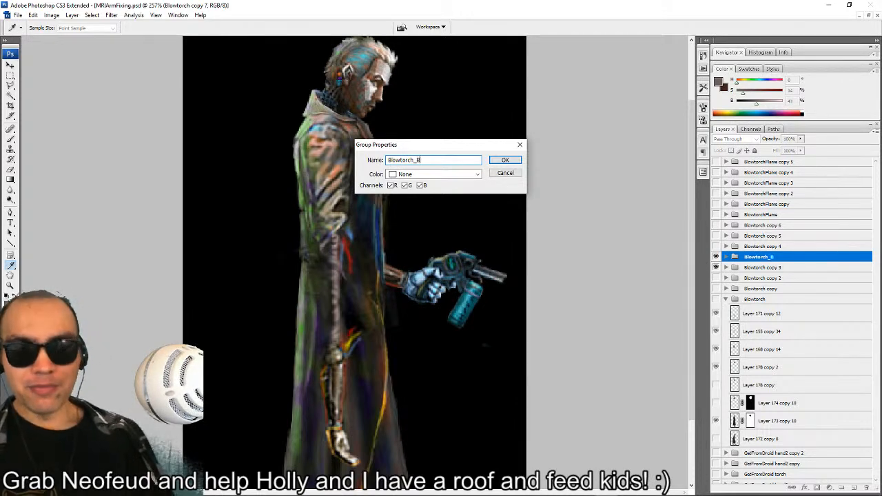
type("n")
key("Return")
key("l")
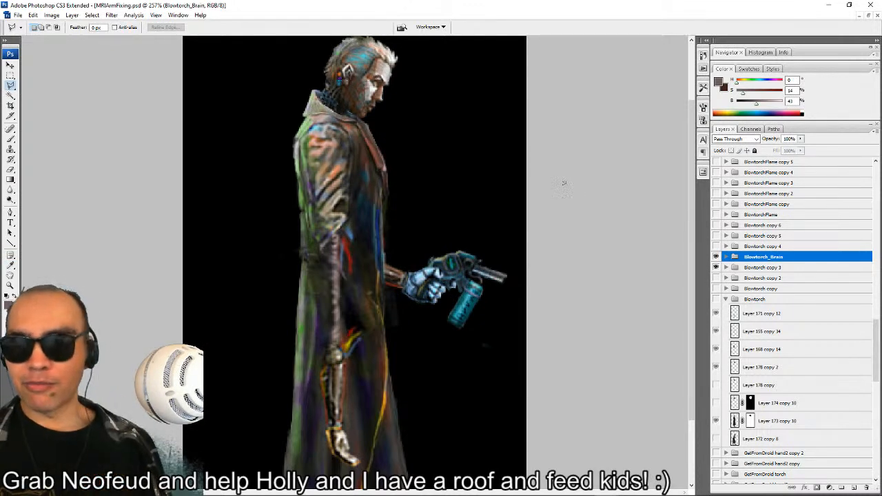
Rotate Torch copy 46 and Layer 127 copy 85 in Blowtorch_Brain so the torch points upward, and raise them to chest height.
left_click(726, 257)
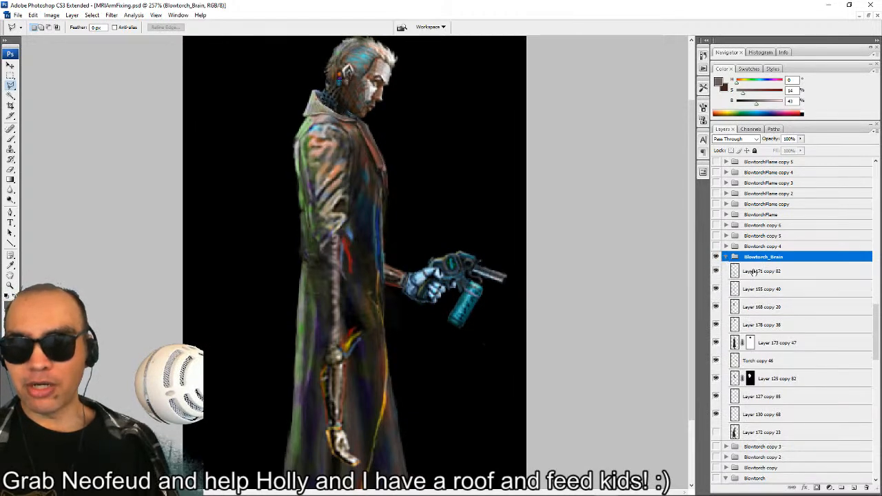
left_click(746, 361)
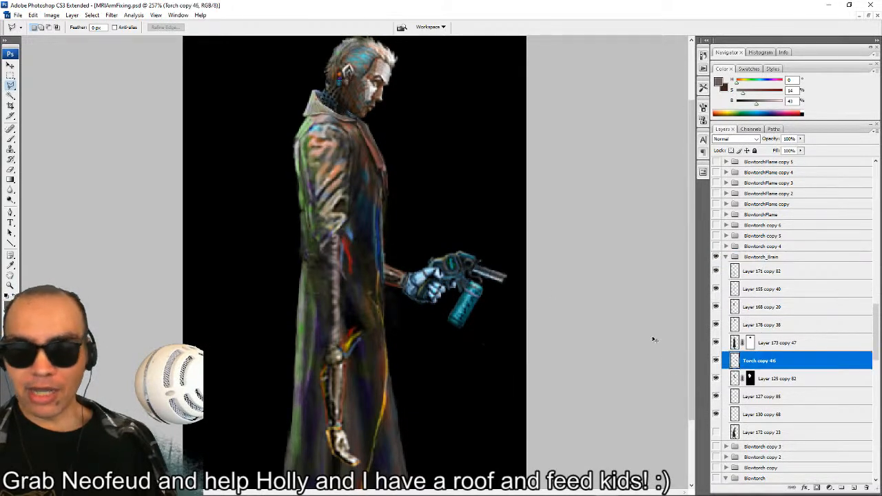
left_click(792, 397, "ctrl")
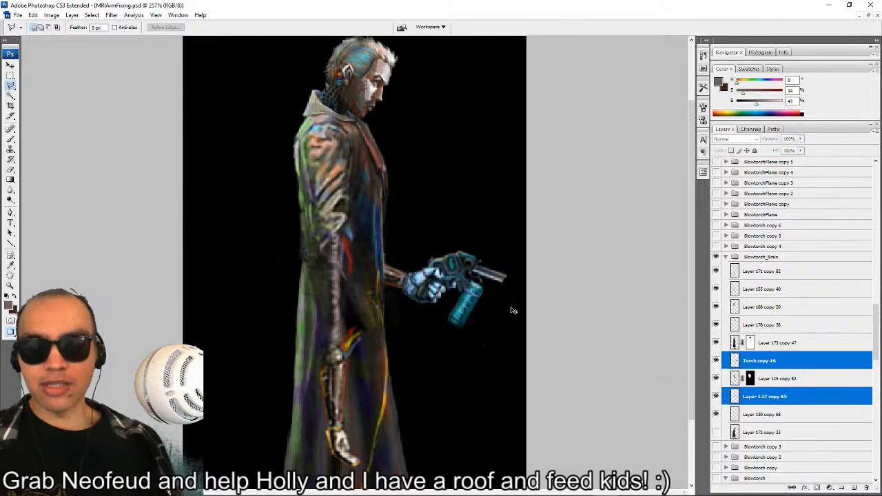
key("ctrl+t")
left_click_drag(457, 157, 272, 126)
left_click_drag(494, 228, 489, 219)
left_click_drag(448, 276, 444, 196)
key("Return")
key("l")
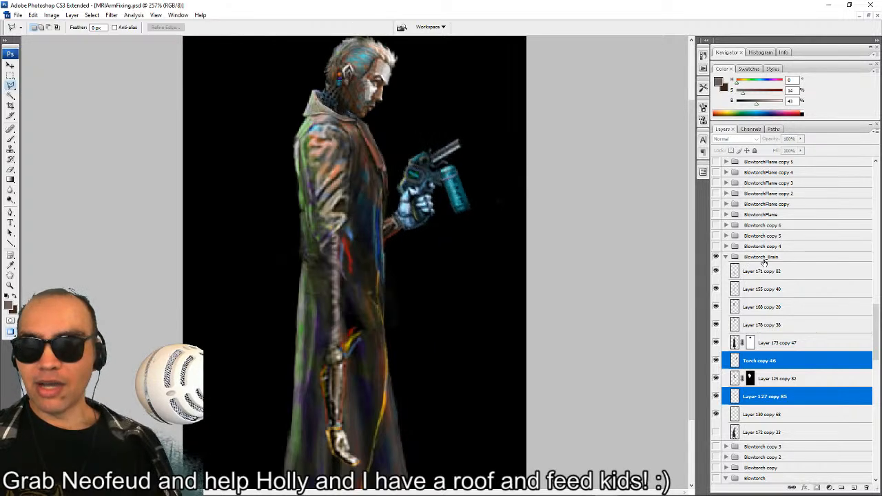
Duplicate the Blowtorch_Brain group as the next frame and collapse the original group.
right_click(763, 258)
left_click(728, 284)
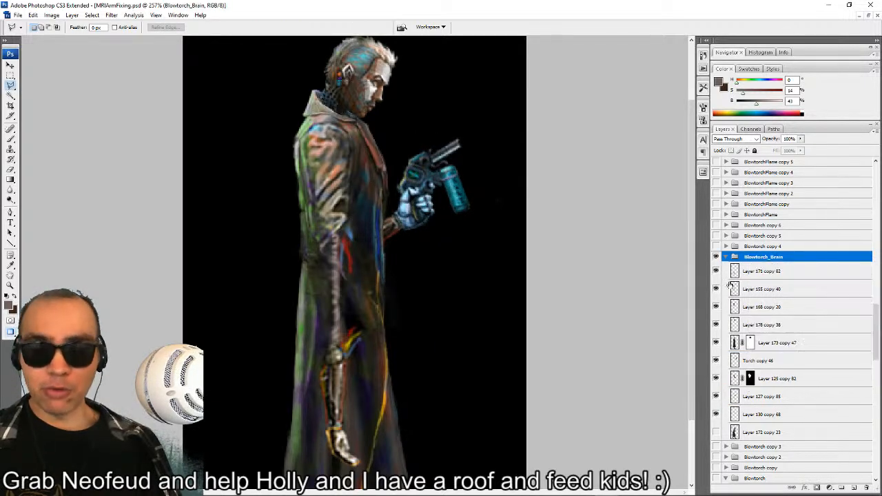
right_click(764, 256)
left_click(754, 273)
key("Return")
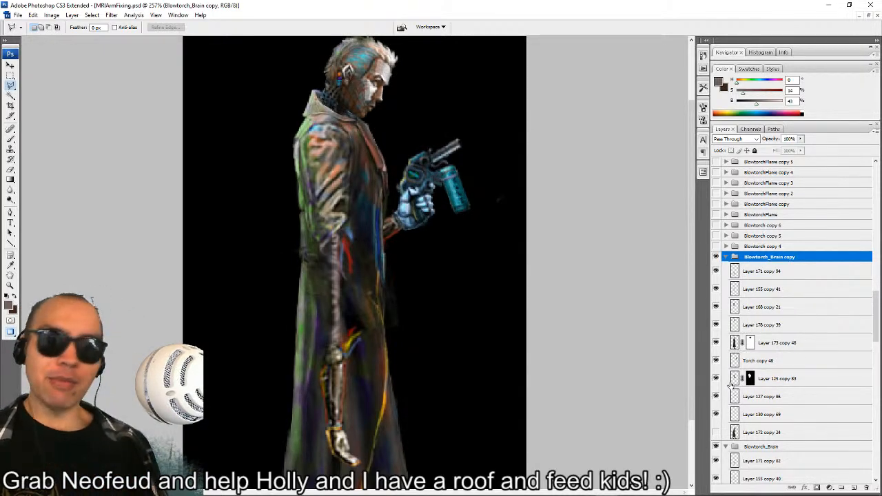
left_click(725, 446)
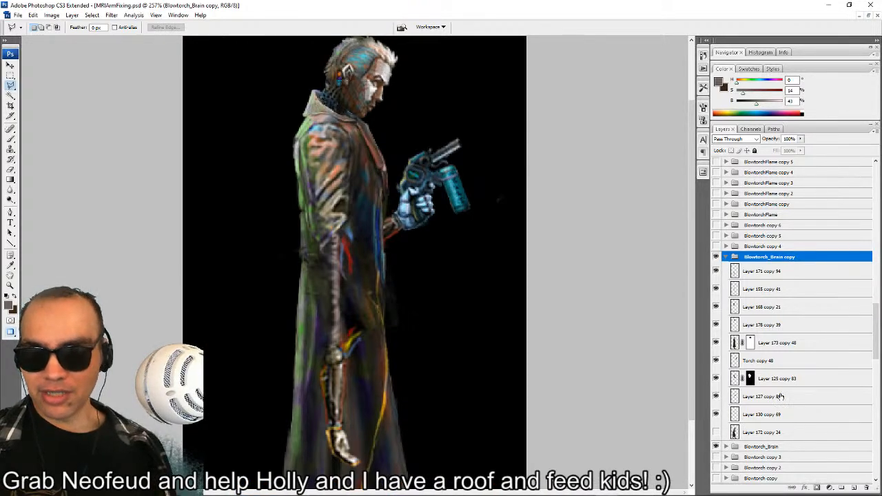
Rotate Torch copy 48, Layer 127 copy 86 and Layer 130 copy 69 together to about -71° and raise them toward the character's chin.
left_click(754, 403)
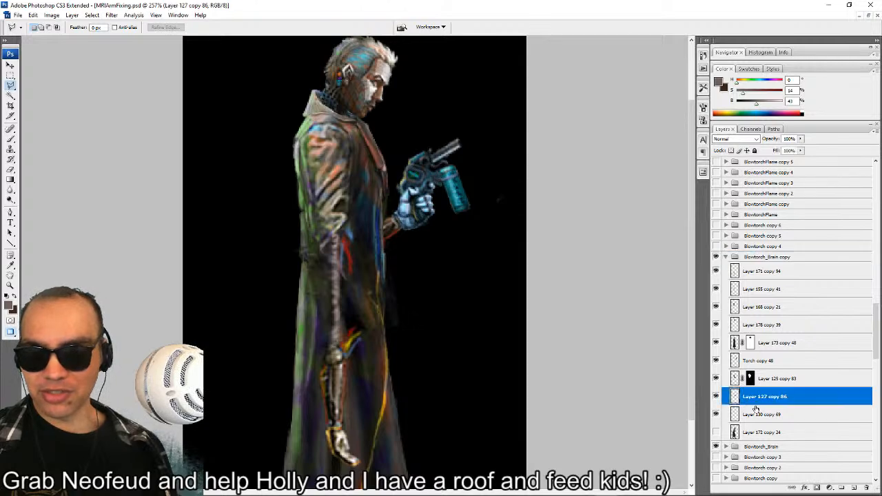
left_click(762, 365)
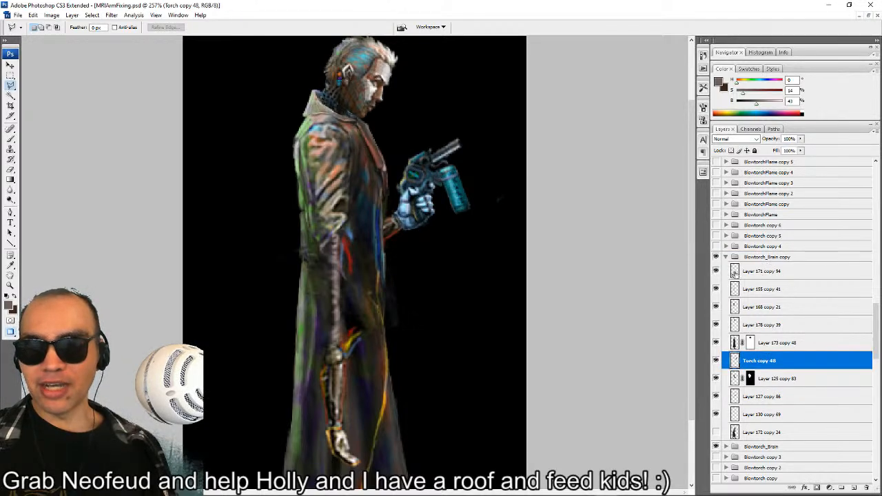
left_click(762, 401, "ctrl")
left_click(763, 417, "ctrl")
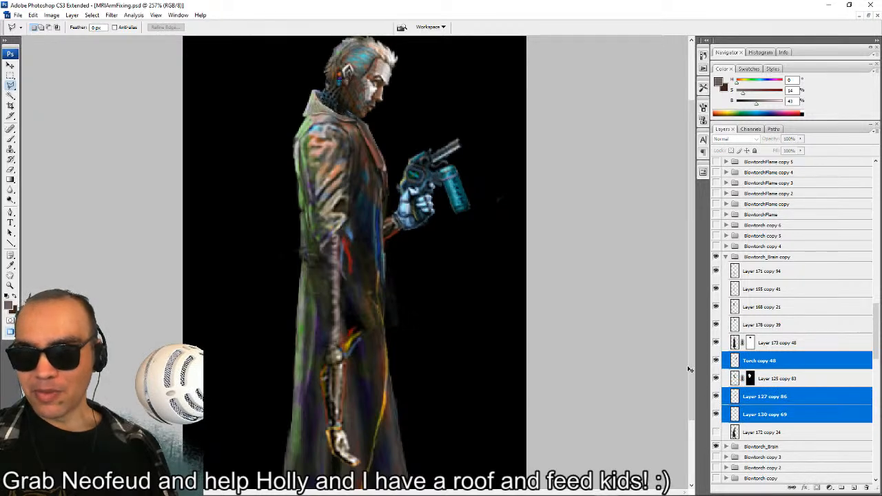
key("ctrl+t")
left_click_drag(415, 63, 286, 83)
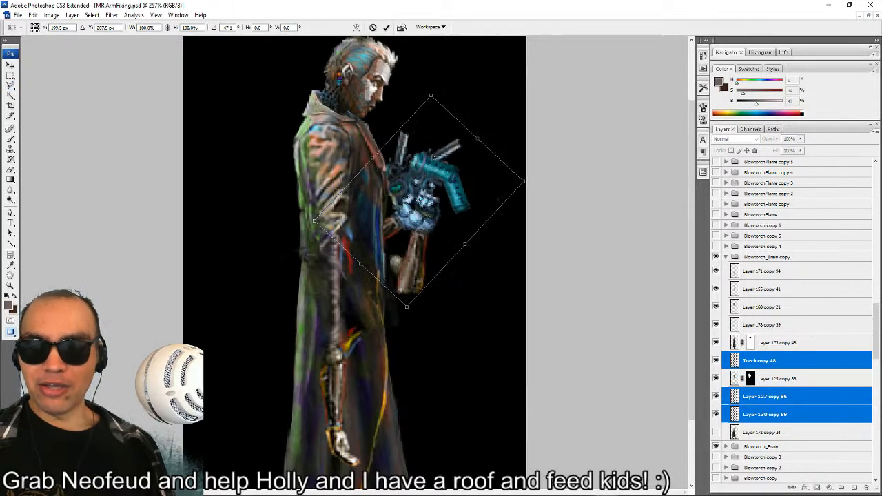
left_click_drag(444, 132, 441, 85)
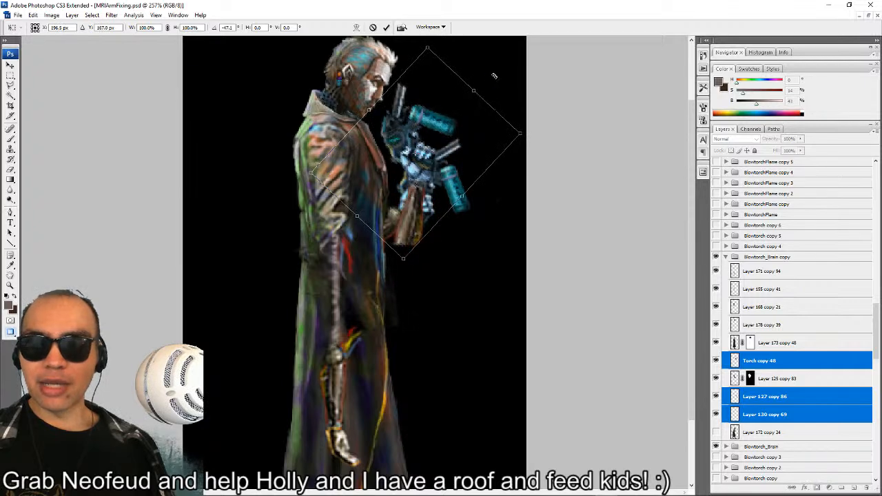
left_click_drag(493, 75, 441, 57)
left_click_drag(429, 95, 444, 113)
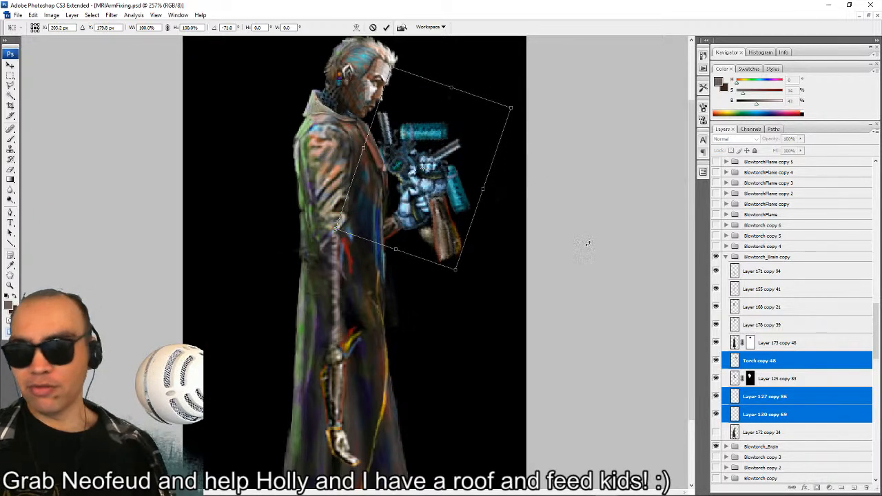
key("Return")
Rotate the upper-arm layer, Layer 125 copy 83, to about -48° and place its sleeve end against the raised forearm.
left_click(779, 381)
key("ctrl+t")
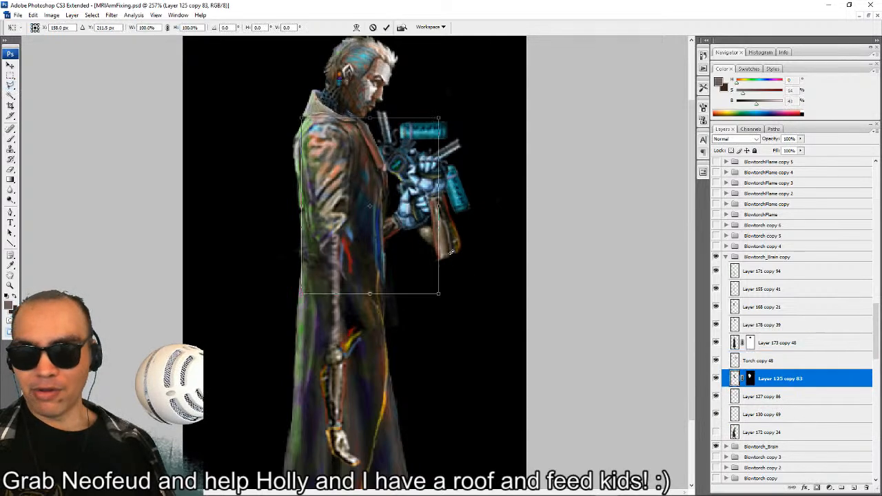
left_click_drag(451, 252, 443, 140)
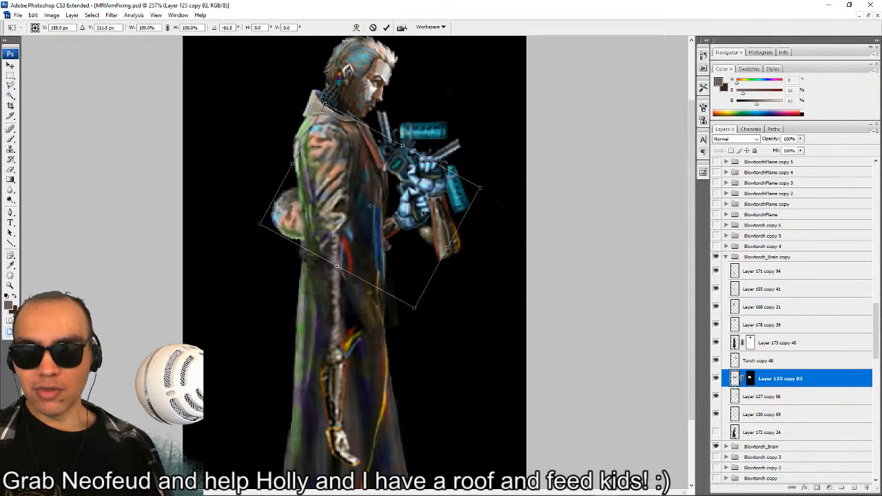
left_click_drag(422, 212, 475, 184)
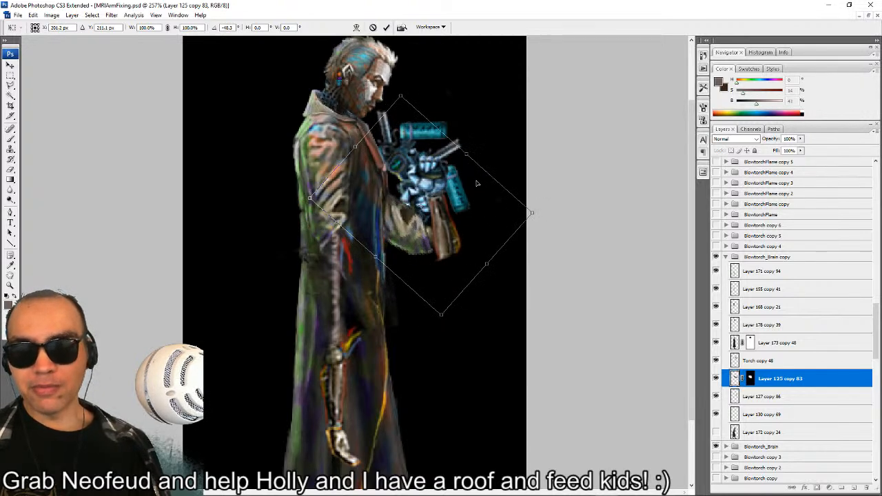
key("l")
key("Return")
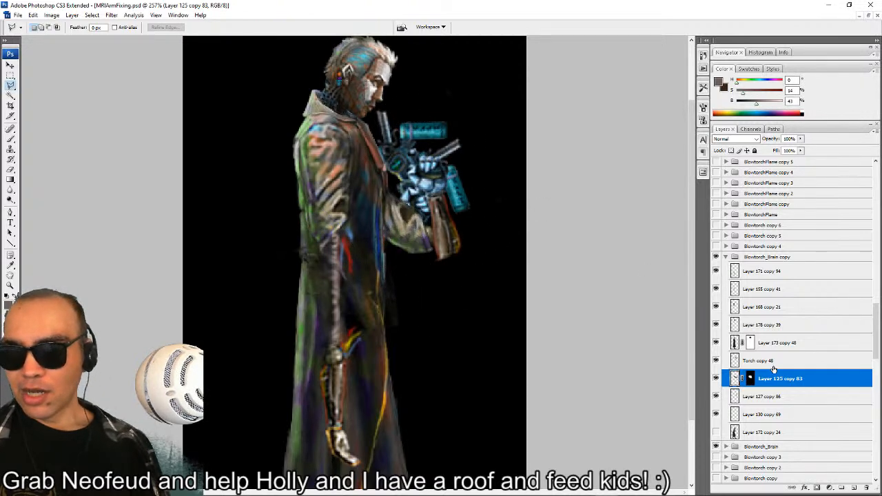
Hide the original Blowtorch_Brain group and toggle Layer 178 copy 39 and Layer 130 copy 69 to identify their parts.
left_click(716, 446)
left_click(724, 327)
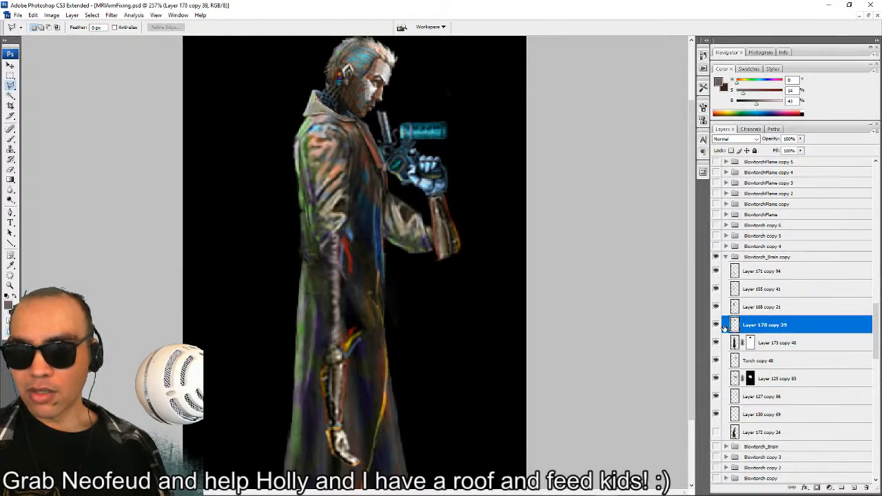
left_click(716, 325)
left_click(716, 324)
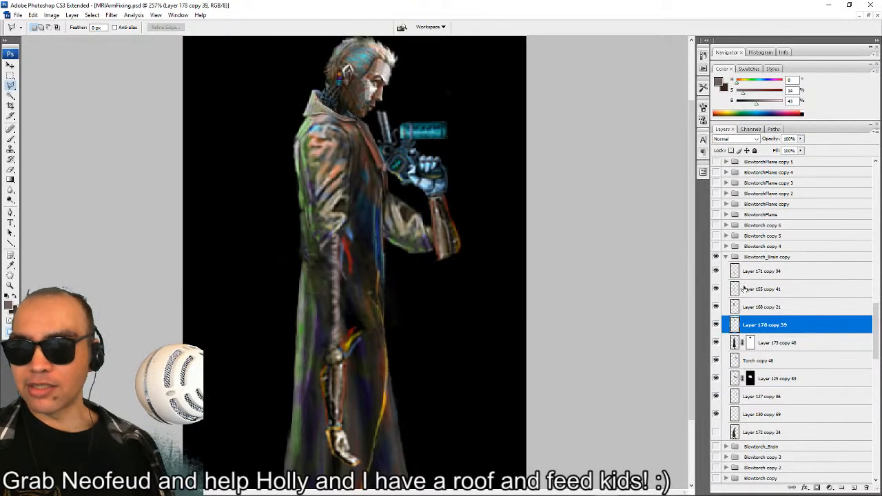
left_click(718, 415)
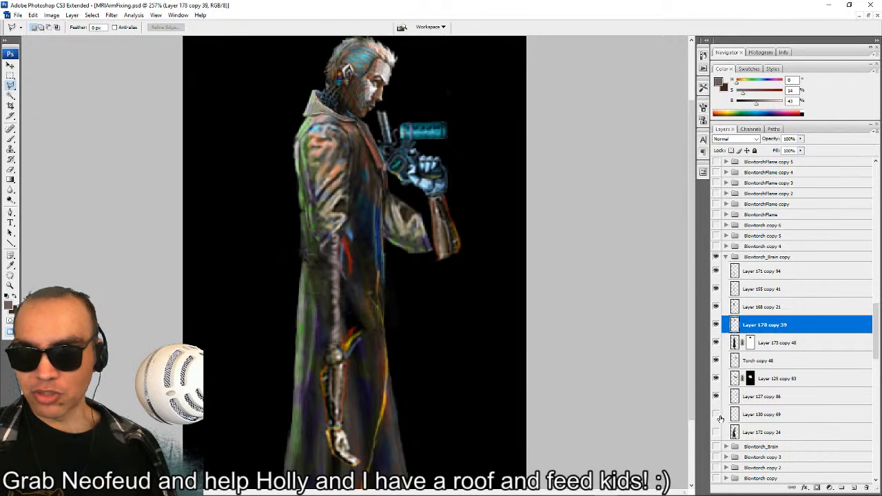
left_click(718, 415)
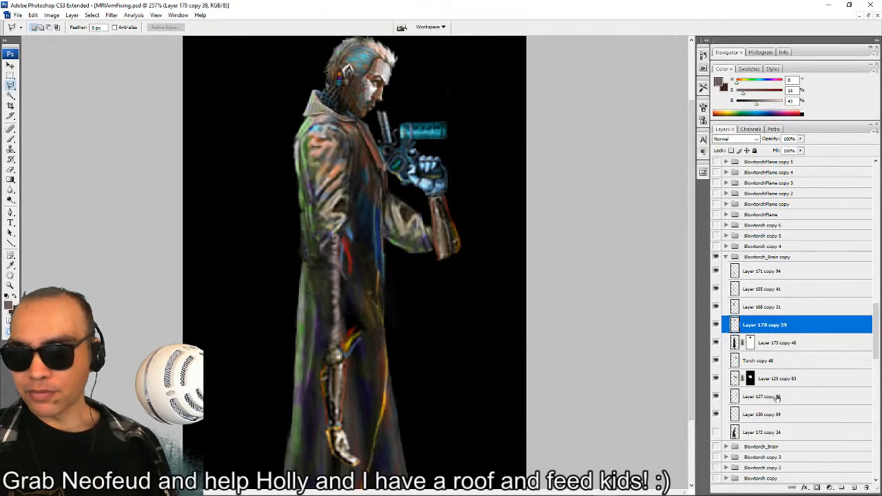
Move Torch copy 48 and Layer 127 copy 86 together up and closer to the character's face.
left_click(777, 397)
left_click(758, 363, "ctrl")
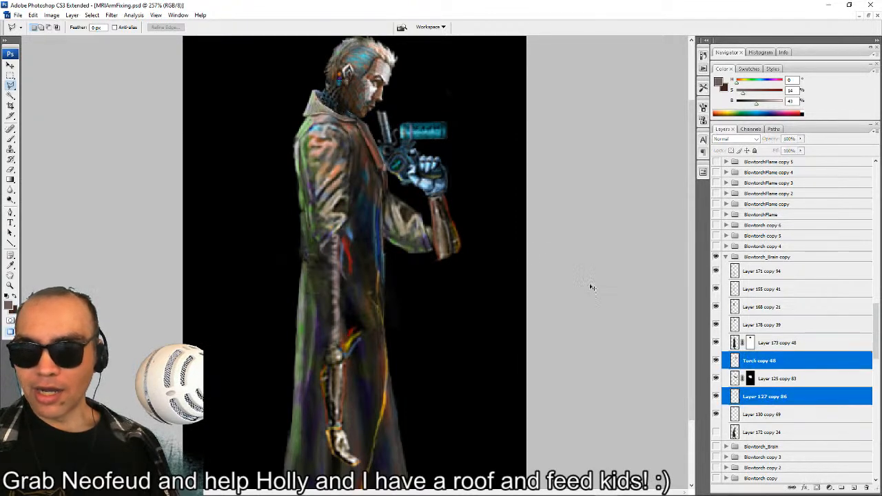
left_click_drag(470, 170, 466, 165)
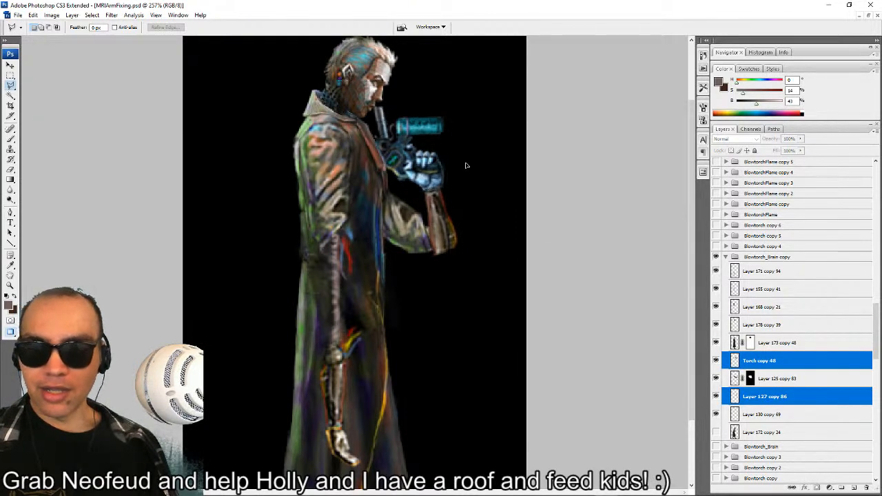
Rotate the elbow piece, Layer 130 copy 69, into place under the forearm, and shift all four arm and torch layers slightly down and away from the body.
left_click(761, 415)
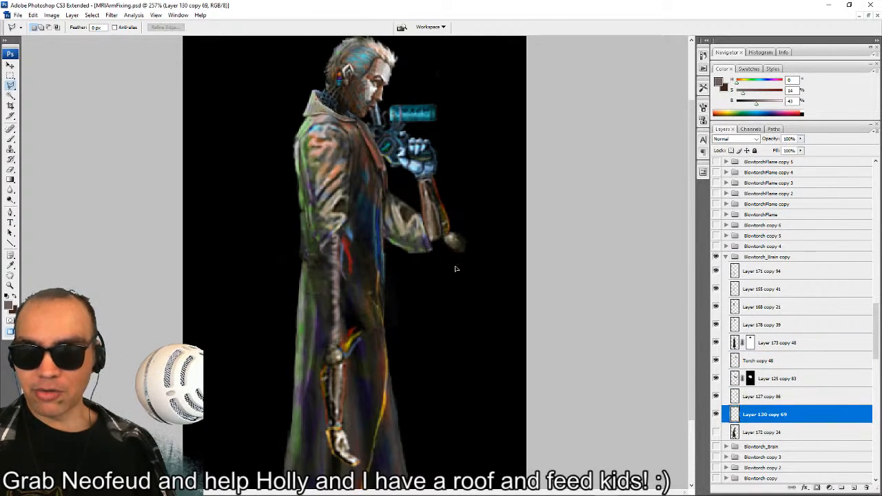
key("ctrl+t")
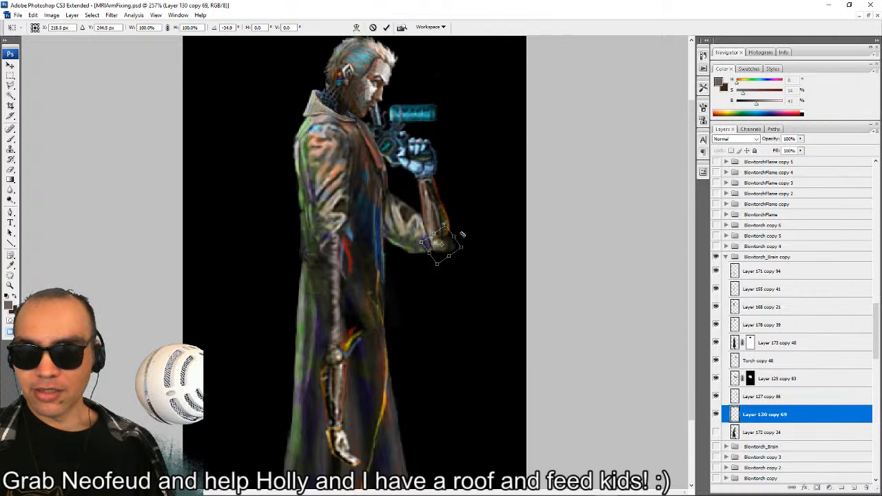
left_click_drag(462, 235, 470, 209)
key("Return")
key("l")
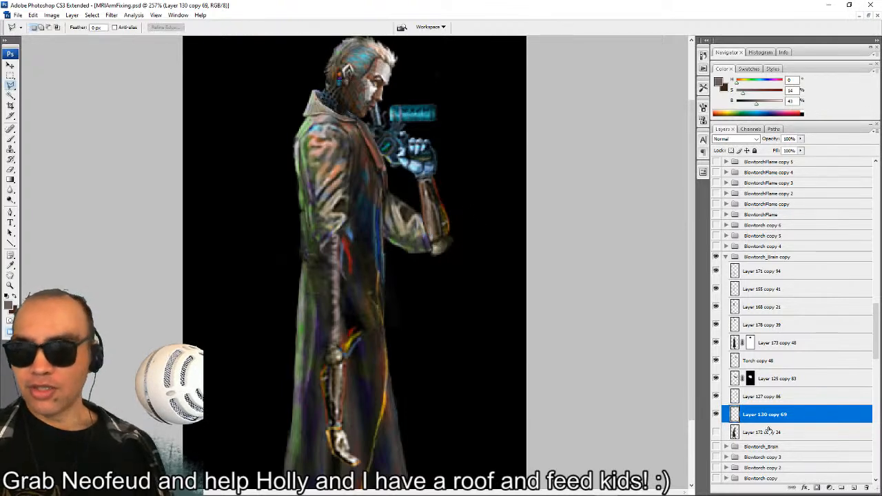
left_click(775, 362, "shift")
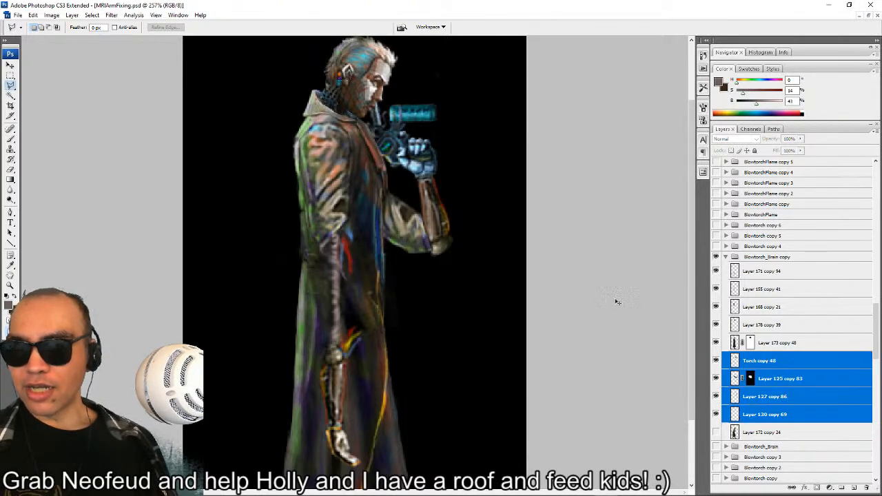
left_click_drag(502, 229, 512, 244)
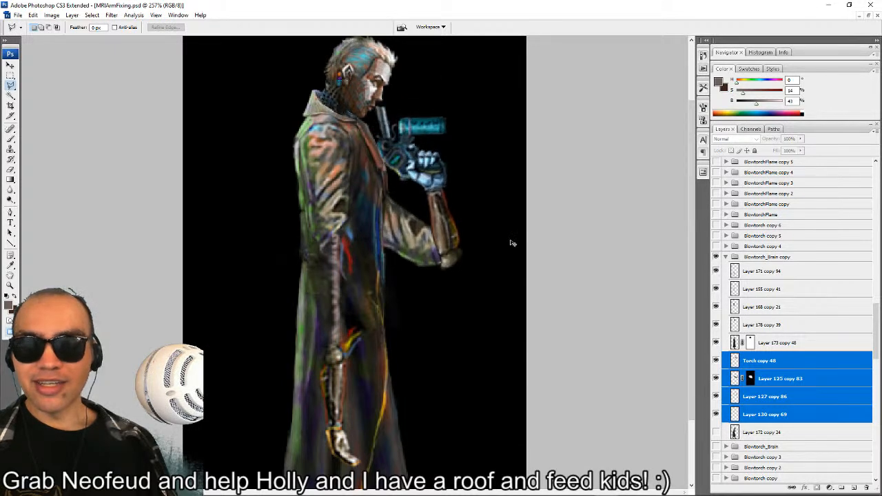
Rotate the upper-arm layer, Layer 125 copy 83, clockwise by about 23° so the sleeve slopes down from the shoulder.
left_click(766, 380)
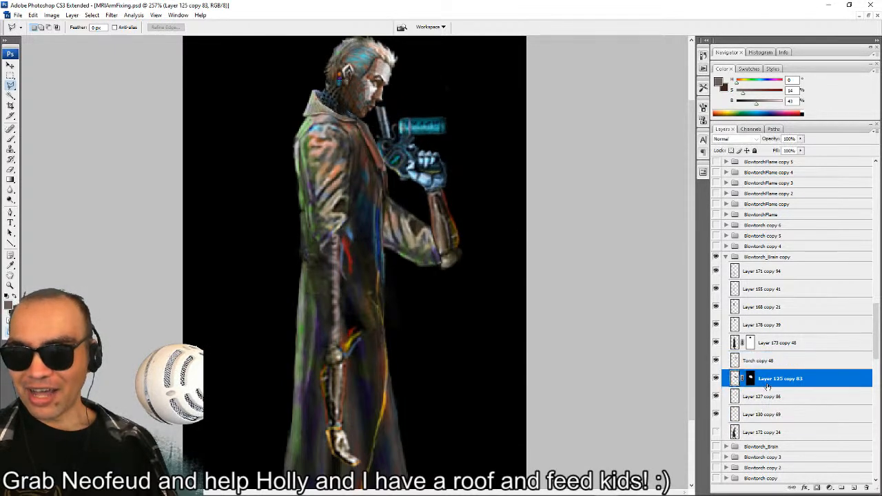
left_click(716, 378)
left_click(715, 378)
key("ctrl+t")
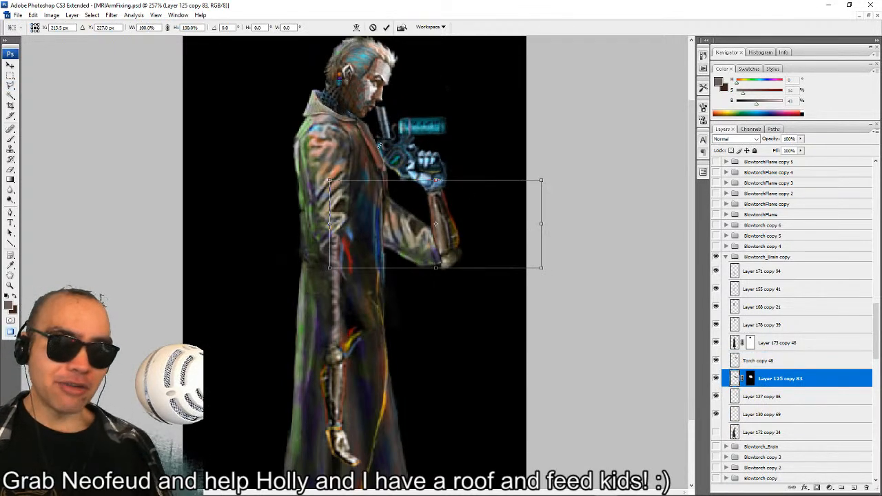
left_click_drag(483, 173, 451, 203)
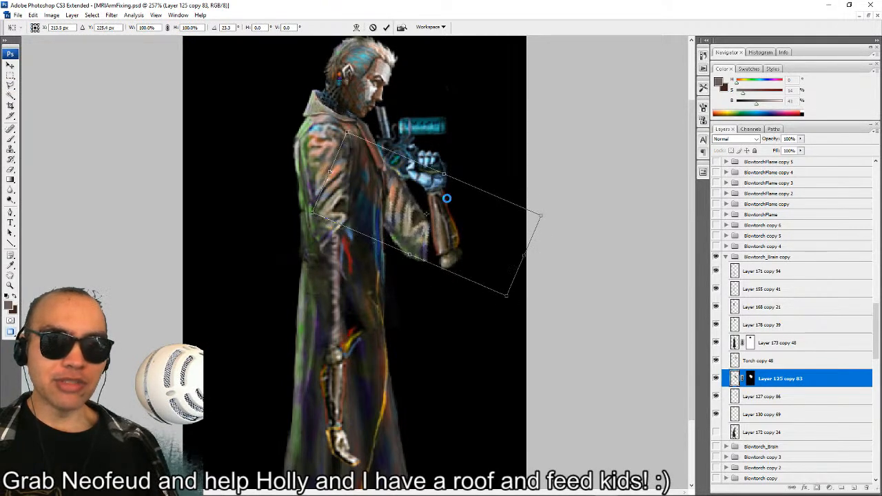
key("Return")
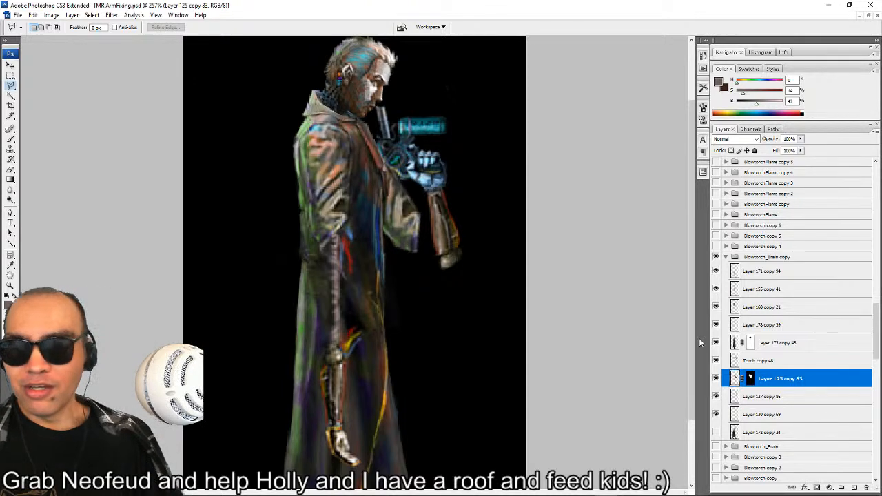
Raise the four arm and torch layers toward the mouth, and move Layer 125 copy 83 down to meet the elbow.
left_click(784, 416)
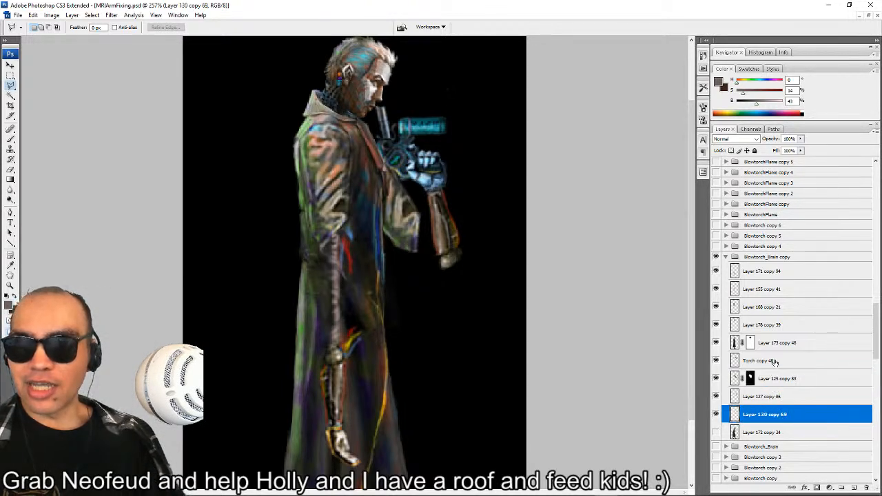
left_click(774, 363, "shift")
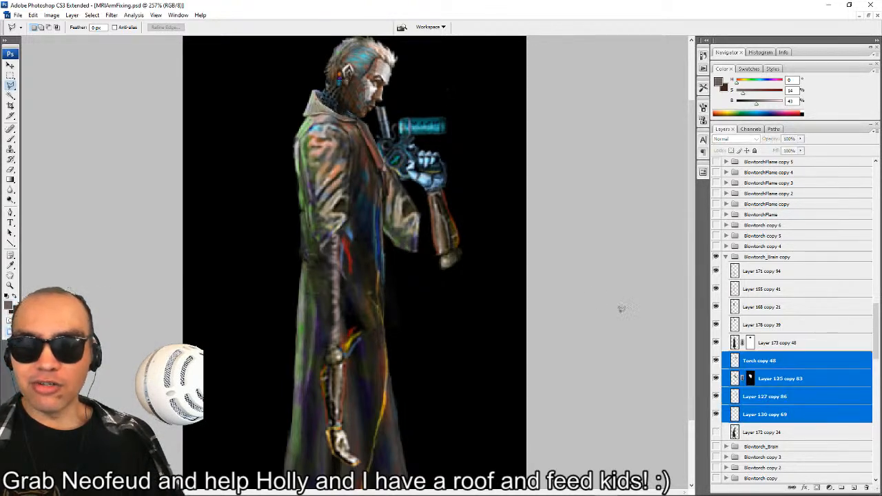
left_click(716, 379)
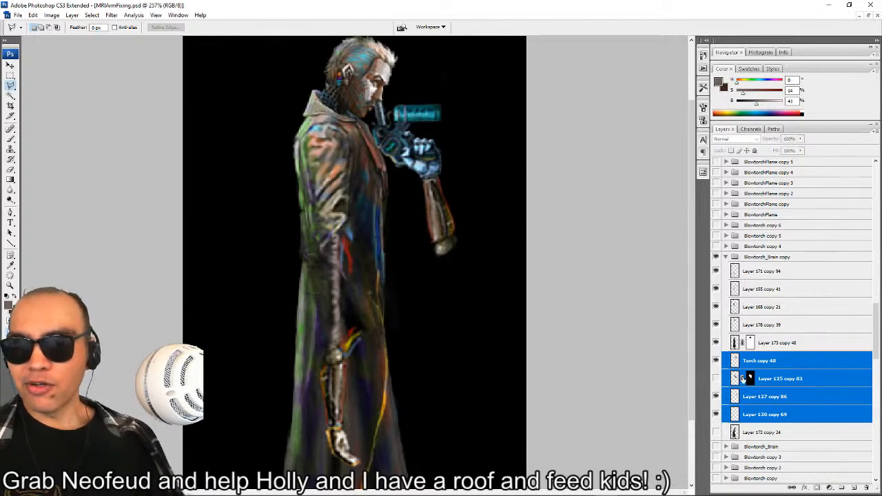
left_click(717, 379)
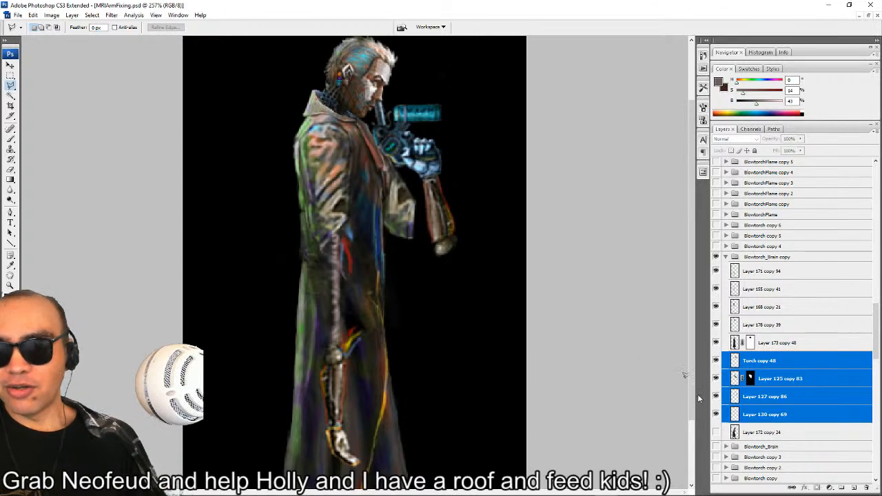
left_click(792, 385)
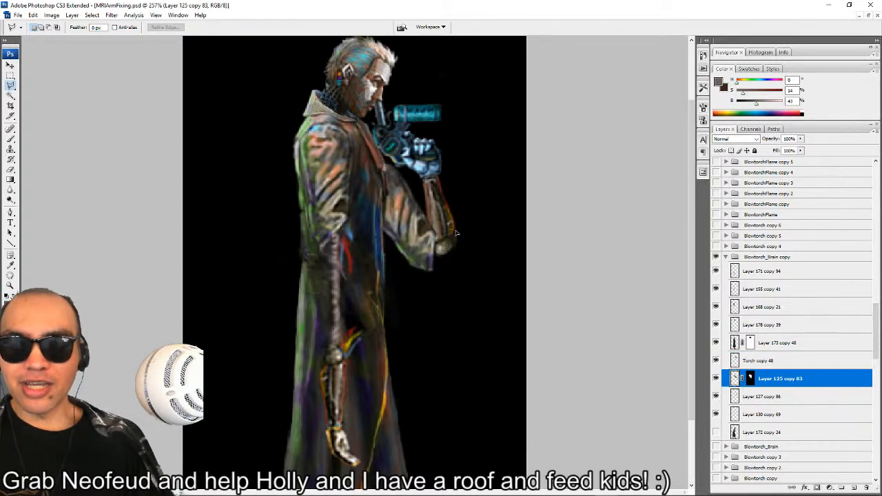
Collapse the Blowtorch_Brain copy group and duplicate it as the next frame, Blowtorch_Brain copy 2.
scroll(731, 334, "up", 2)
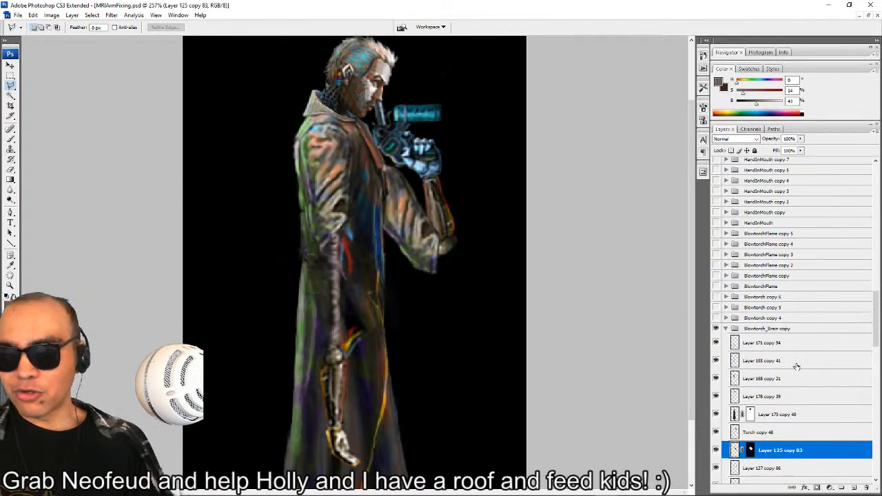
left_click(726, 329)
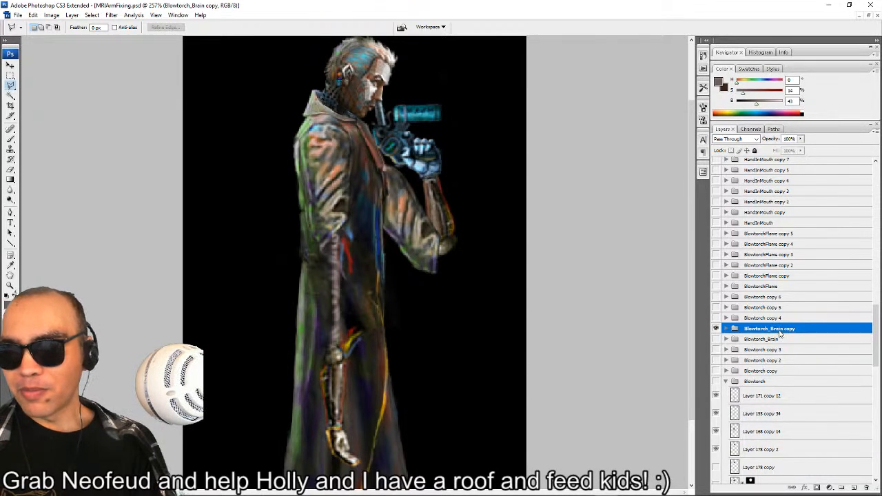
right_click(779, 333)
left_click(767, 356)
key("Return")
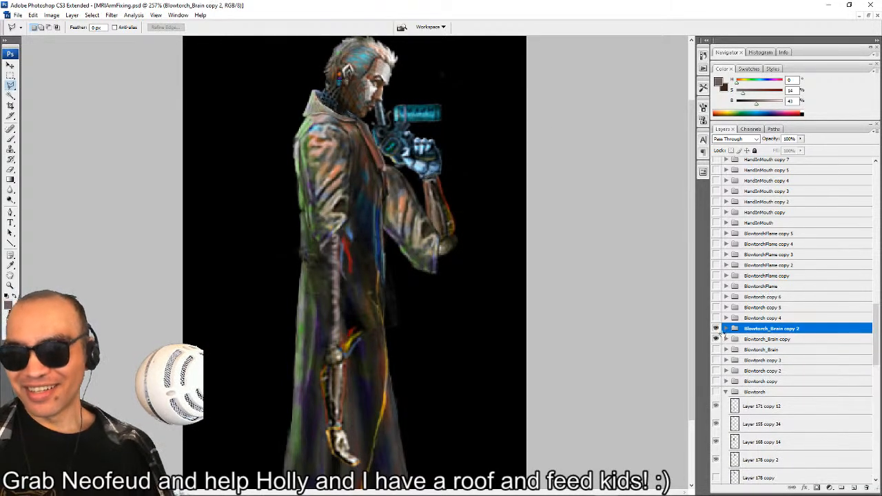
scroll(744, 260, "up", 1)
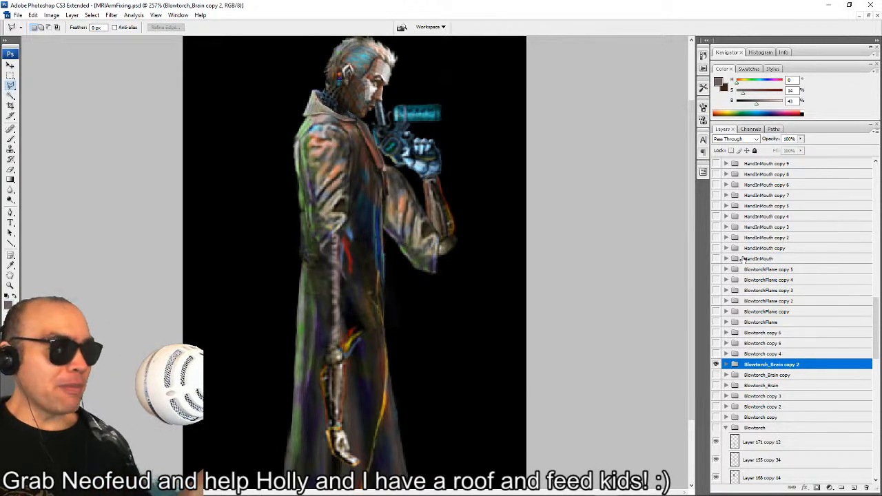
scroll(745, 251, "up", 5)
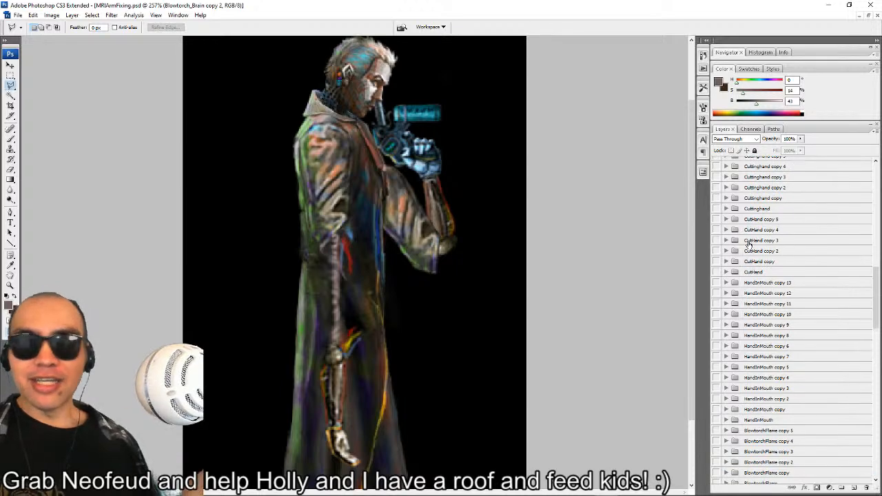
Browse the animation frame groups, preview Cuttinghand copy 2, and hide it along with Blowtorch_Brain copy 2.
scroll(751, 243, "up", 10)
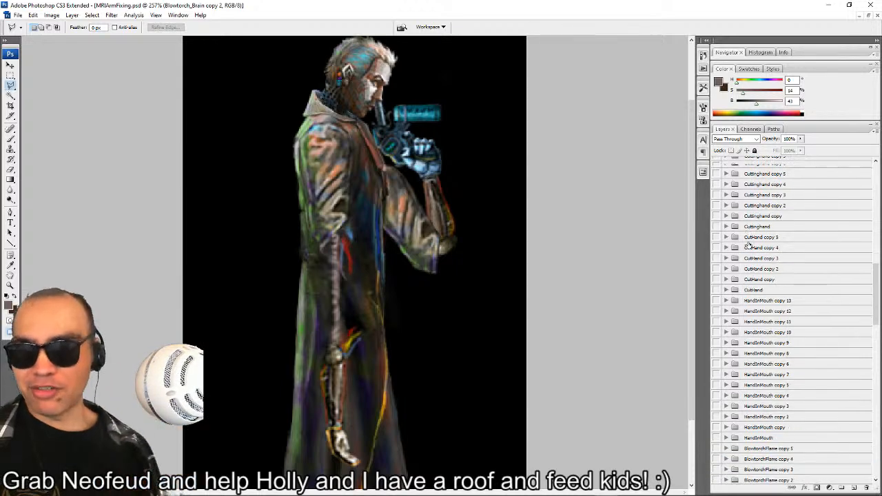
scroll(772, 259, "up", 7)
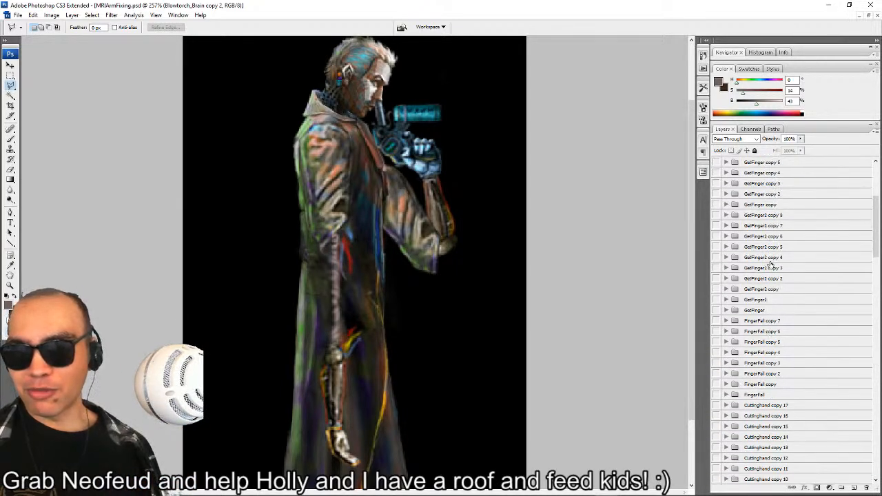
scroll(787, 248, "down", 7)
scroll(794, 279, "down", 4)
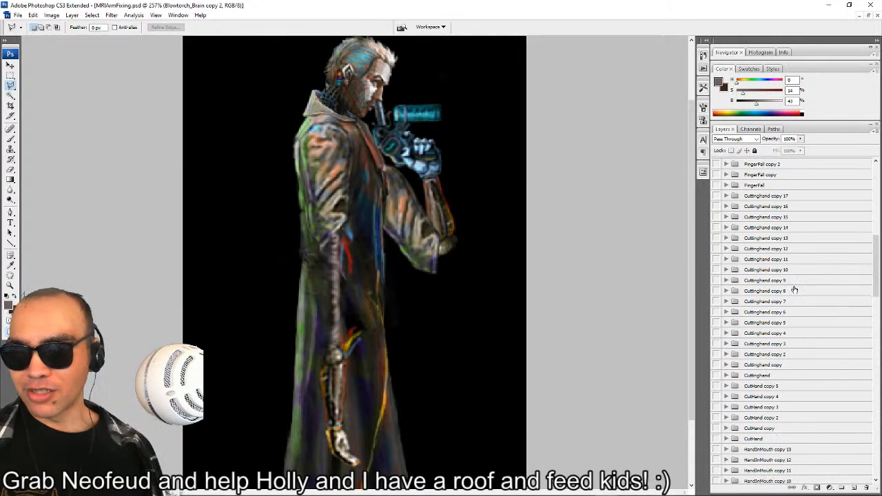
left_click(716, 354)
scroll(716, 354, "down", 7)
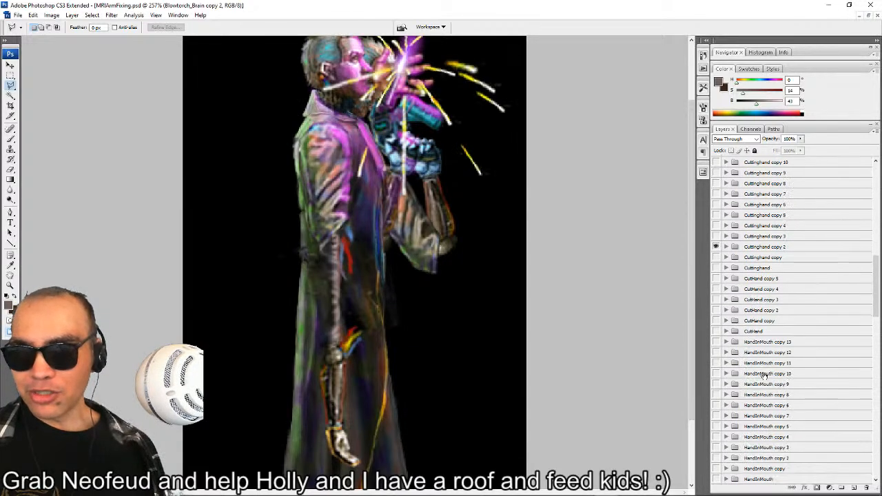
left_click(717, 458)
scroll(730, 358, "up", 6)
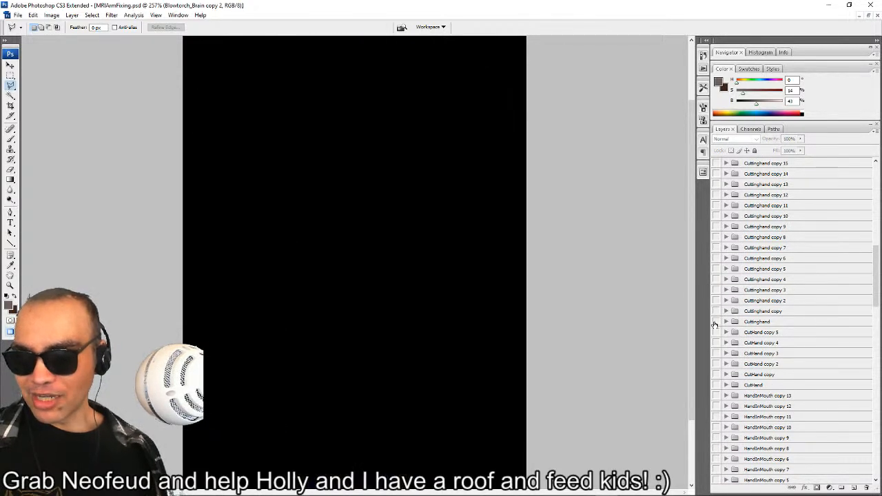
Preview the Cuttinghand frame and the HandInMouth copy 11 frame one after the other, hiding each again.
left_click(716, 322)
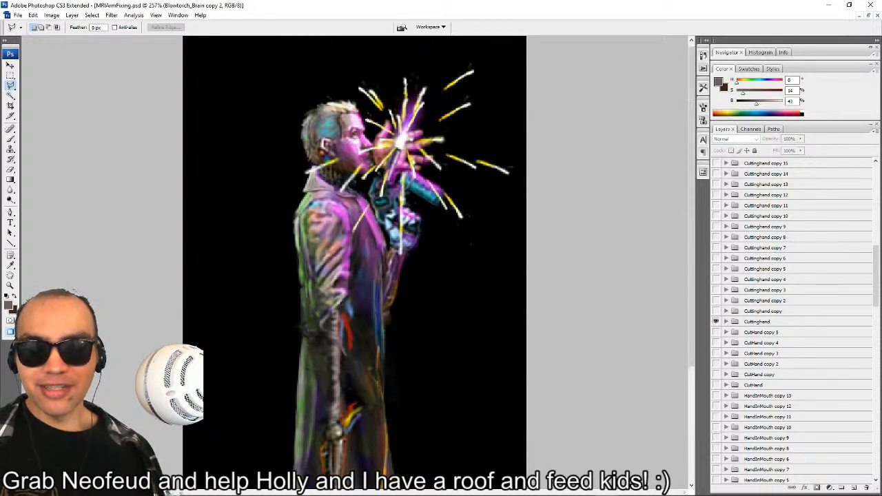
left_click(715, 322)
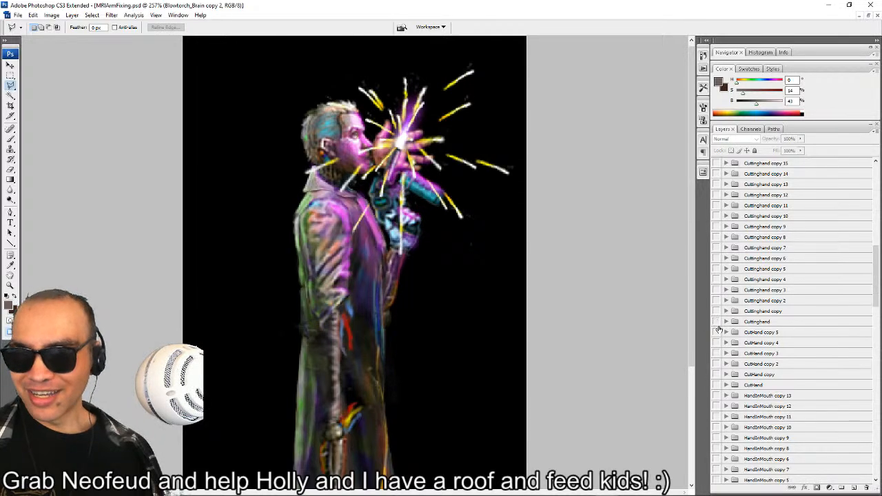
left_click(717, 418)
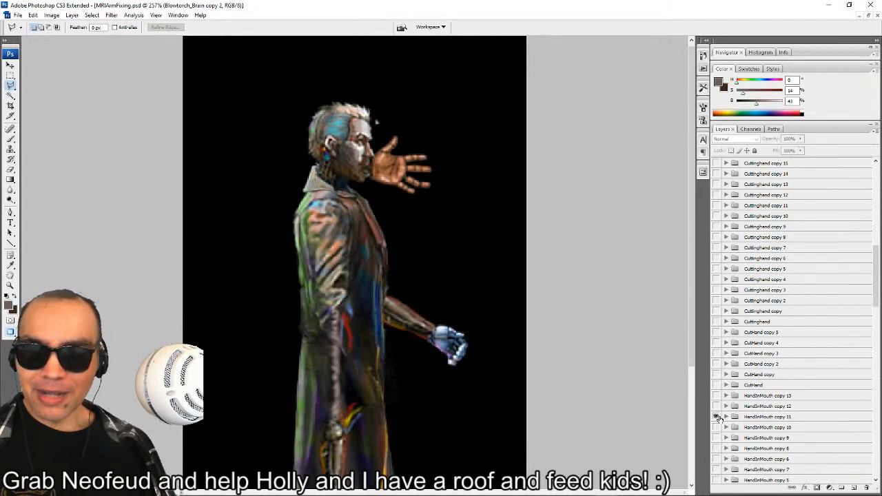
scroll(717, 413, "down", 3)
left_click(715, 310)
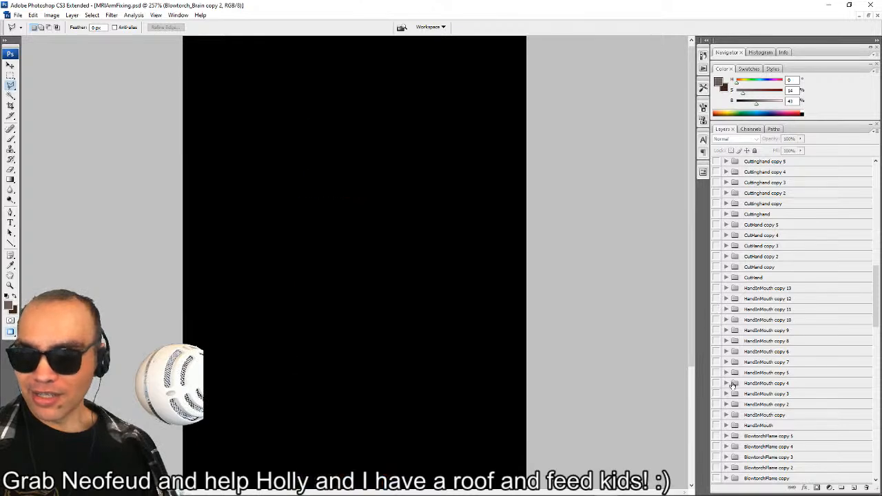
Show the HandInMouth group and its copies up to HandInMouth copy 5 together to compare the rising hand positions.
scroll(716, 342, "down", 3)
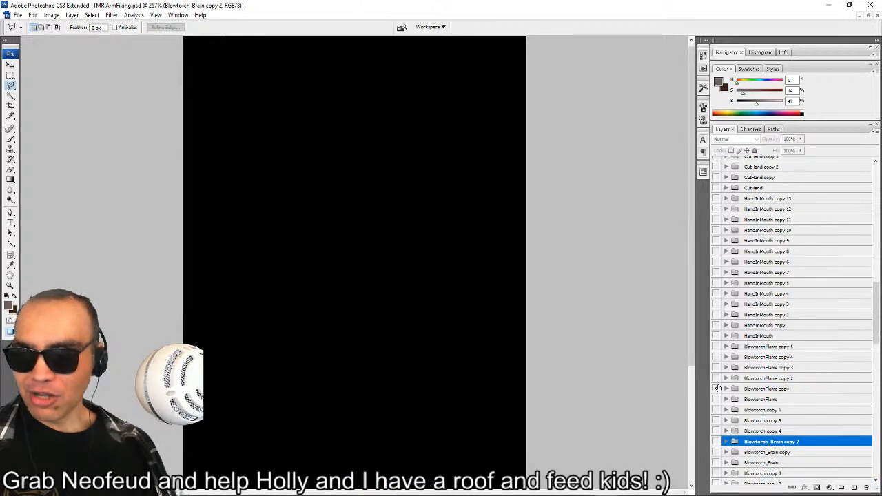
left_click(716, 336)
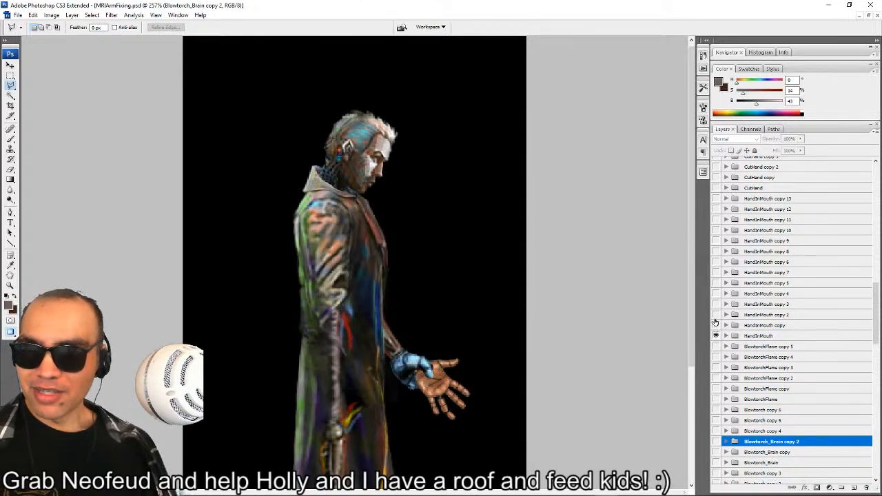
left_click(715, 326)
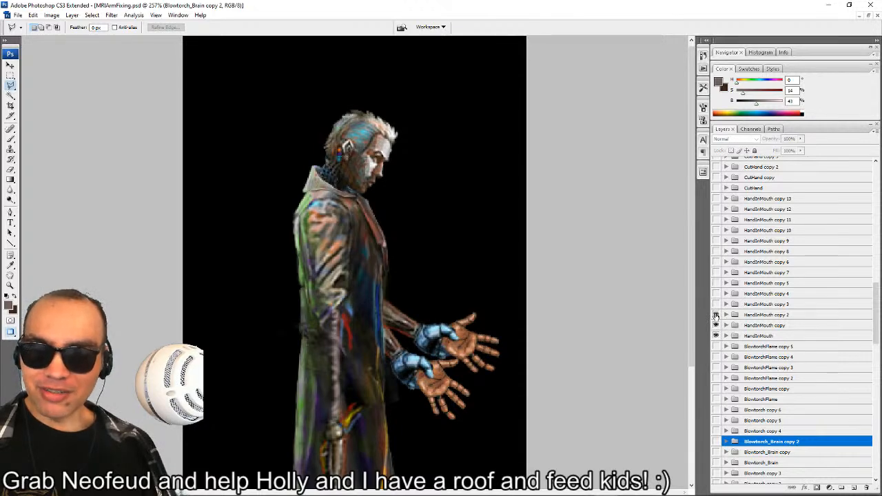
left_click(715, 315)
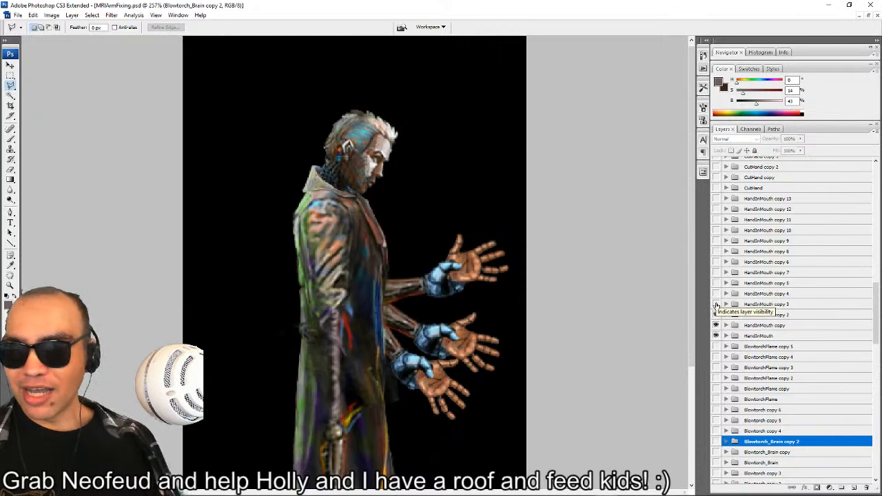
left_click(716, 304)
left_click(715, 294)
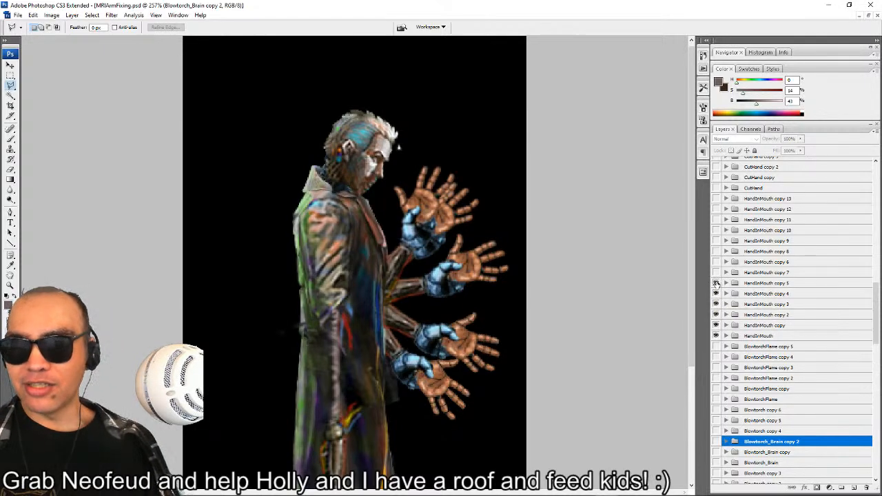
left_click(716, 283)
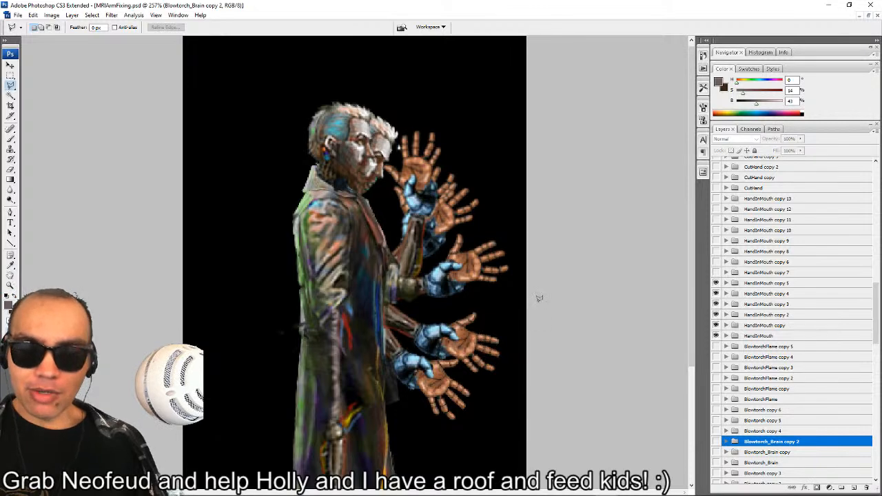
scroll(531, 331, "down", 3)
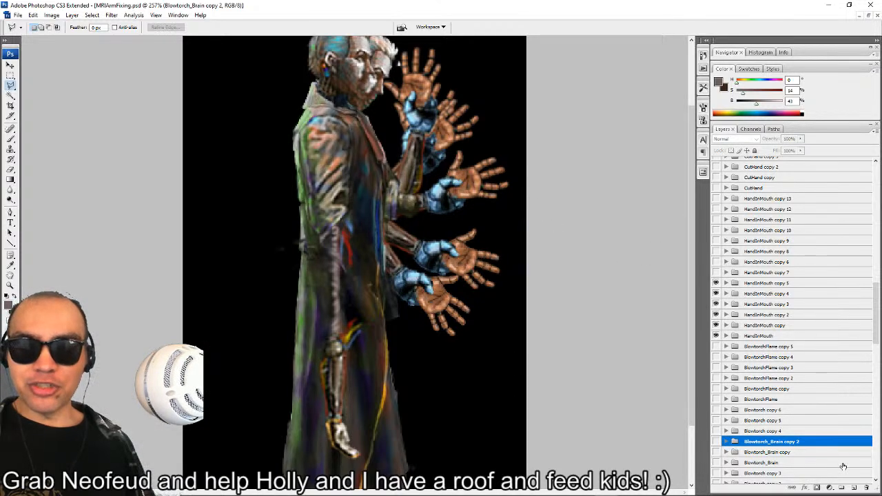
Hide the earlier HandInMouth frames and play through HandInMouth copies 5, 7, 6, 8 and 9 by switching group visibility.
left_click_drag(716, 335, 715, 294)
left_click(715, 272)
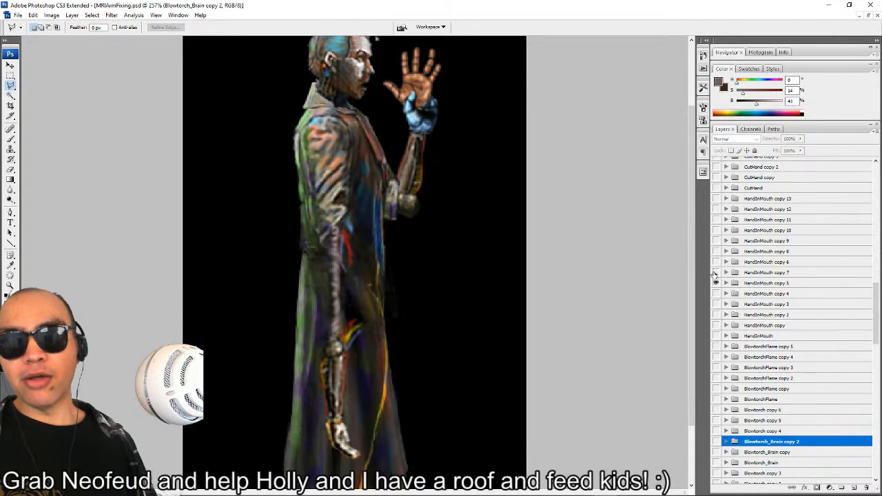
left_click(717, 284)
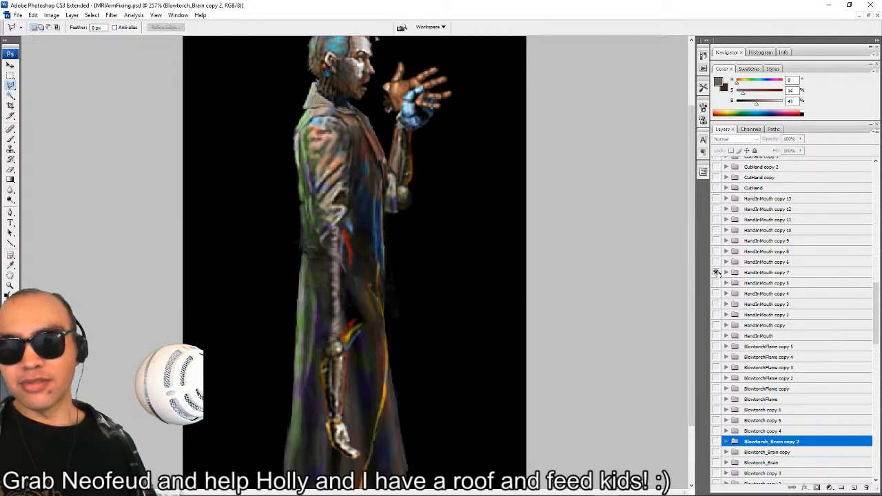
left_click(717, 273)
left_click(717, 262)
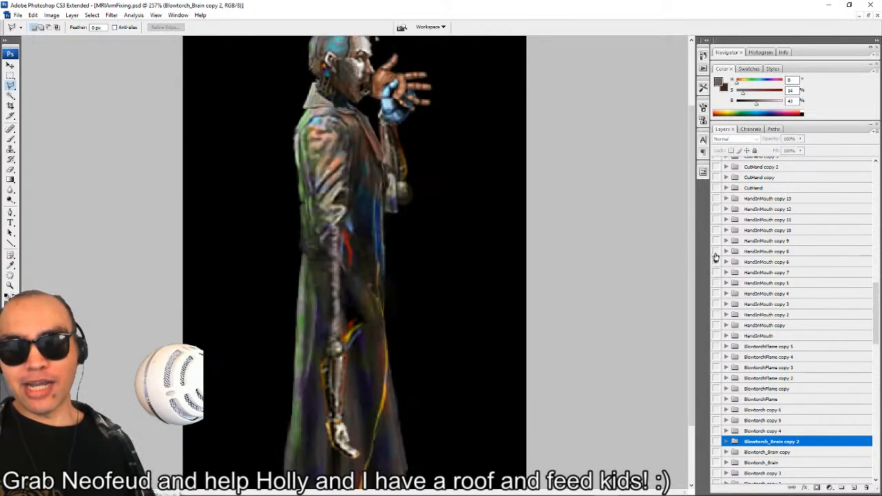
left_click(717, 252)
left_click(715, 263)
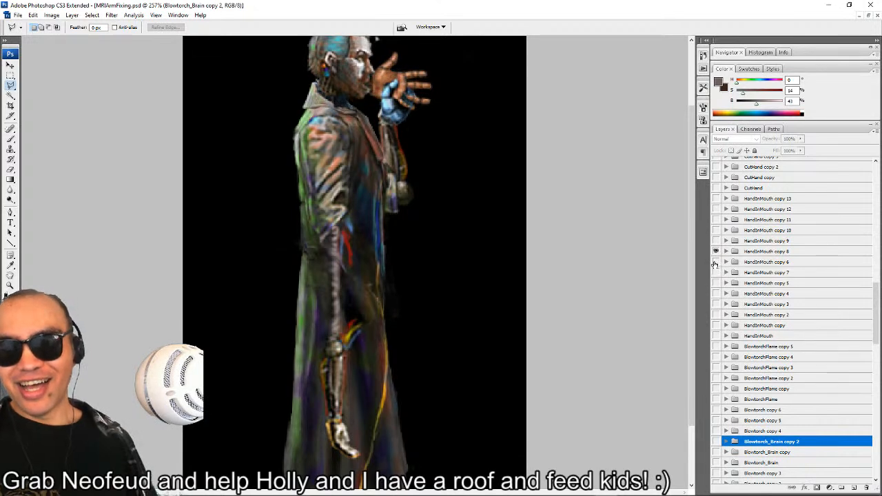
left_click(717, 242)
left_click(715, 252)
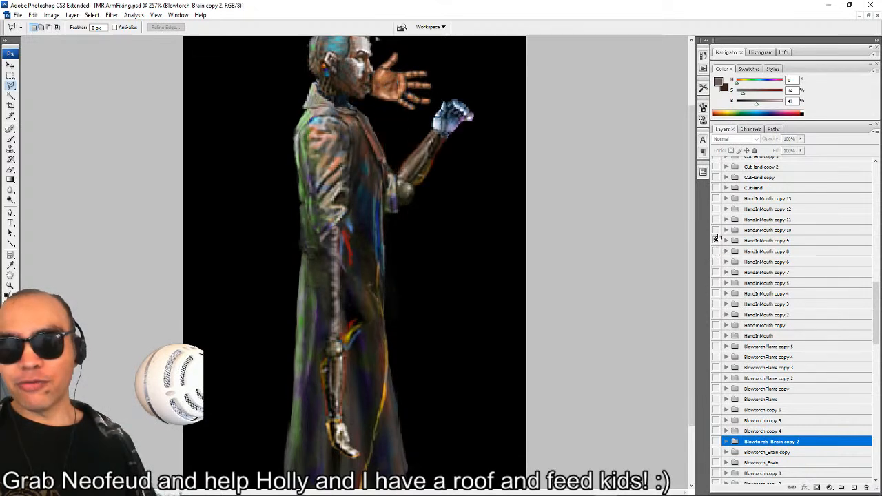
Play through the arm-lowering frames HandInMouth copy 10 to HandInMouth copy 13 by switching group visibility.
left_click(715, 231)
left_click(716, 241)
left_click(716, 221)
left_click(716, 230)
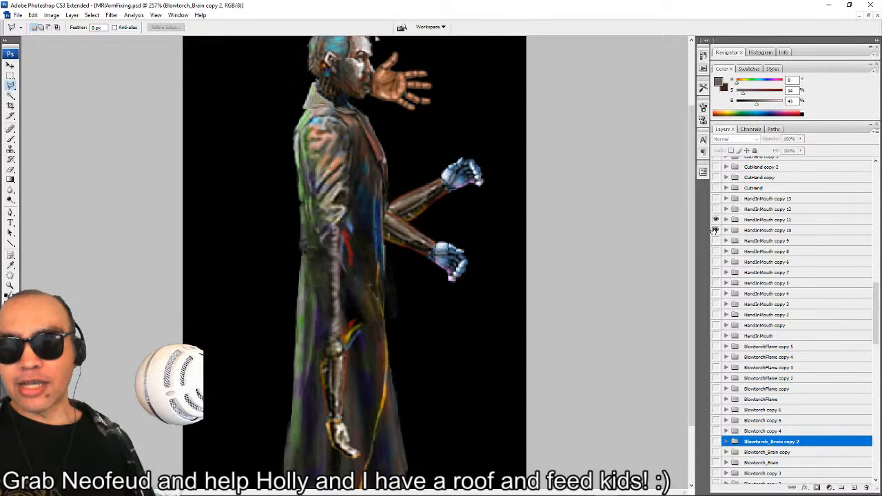
left_click(716, 210)
left_click(717, 220)
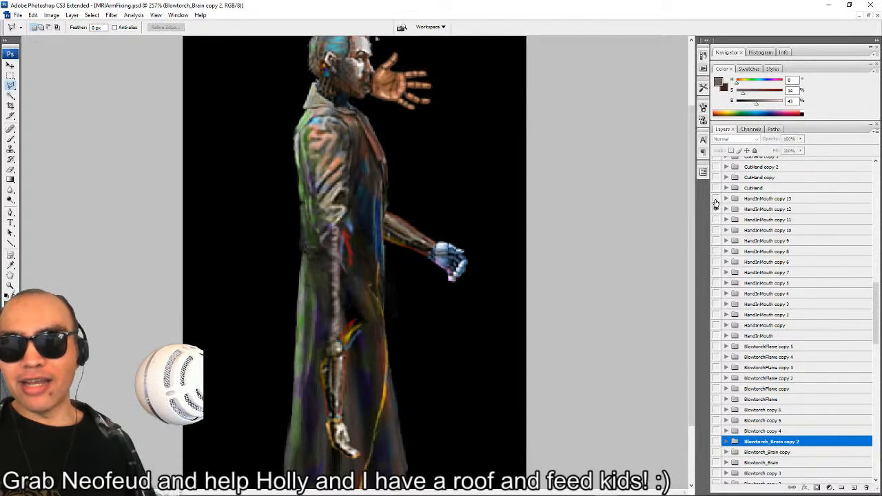
left_click(716, 199)
Hide the last HandInMouth frames and preview CutHand, CutHand copy and CutHand copy 2 as the torch is raised.
scroll(746, 250, "up", 4)
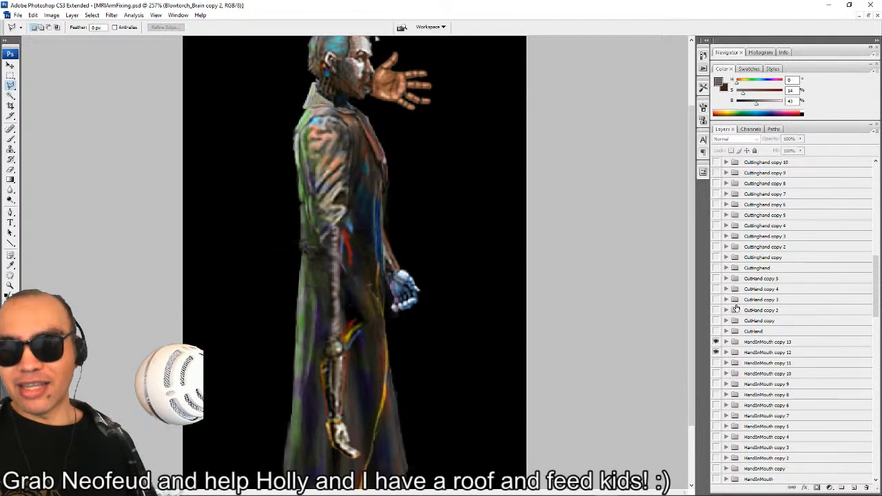
left_click(716, 344)
left_click(715, 331)
left_click(716, 352)
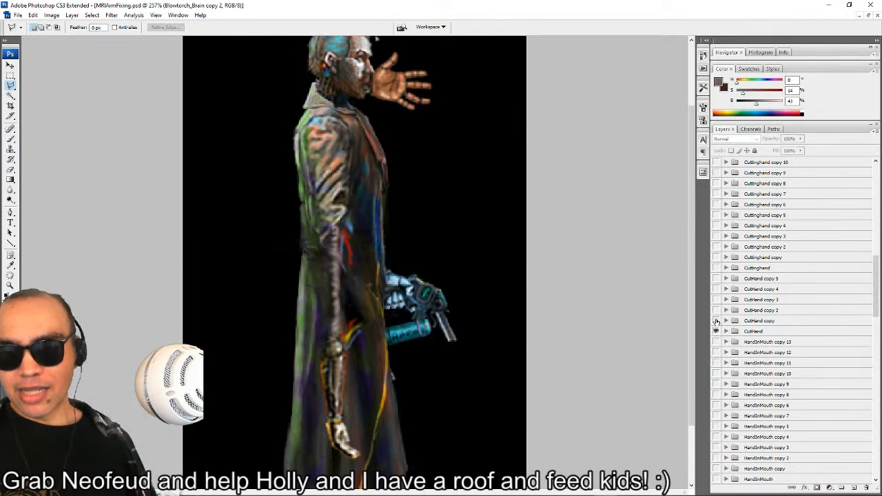
left_click(716, 310)
left_click(716, 321)
left_click(715, 331)
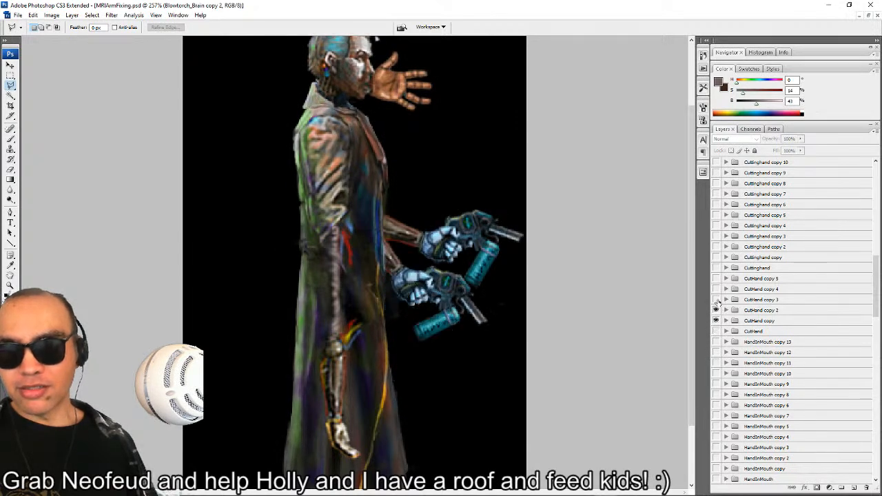
Play through CutHand copy 3, CutHand copy 4 and CutHand copy 5, hiding the previous frames.
left_click(716, 300)
left_click(716, 320)
left_click(716, 289)
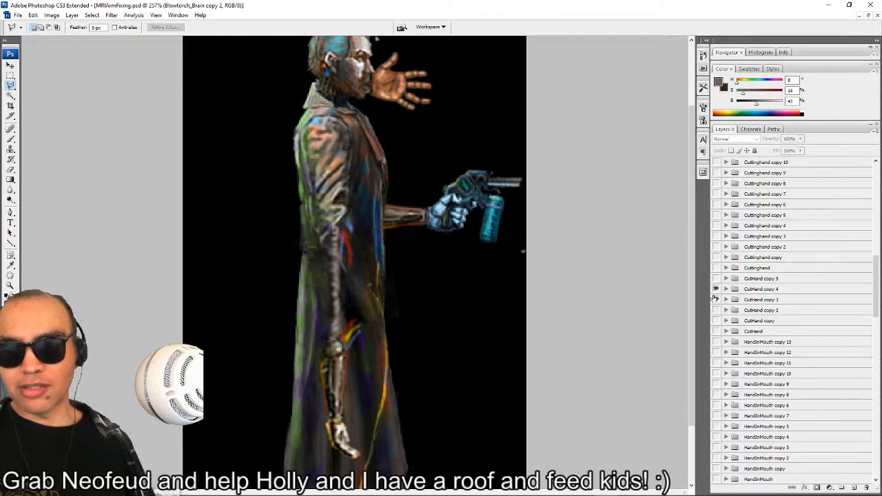
left_click(715, 300)
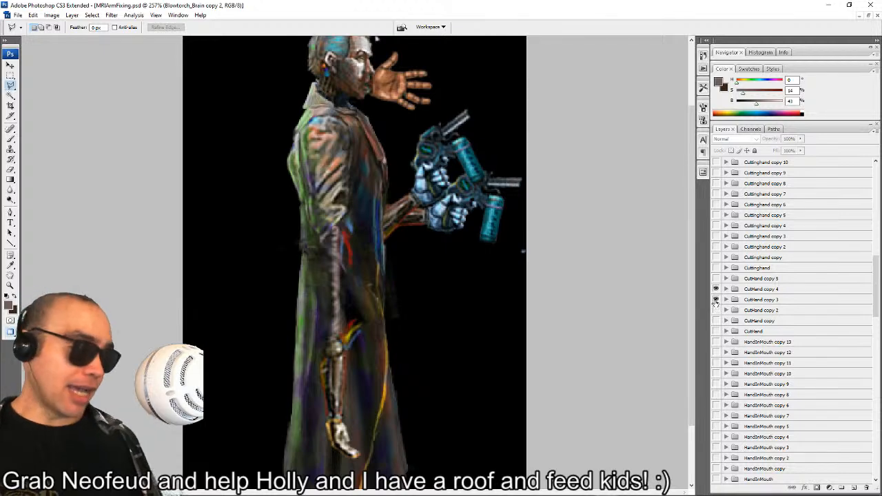
left_click(715, 299)
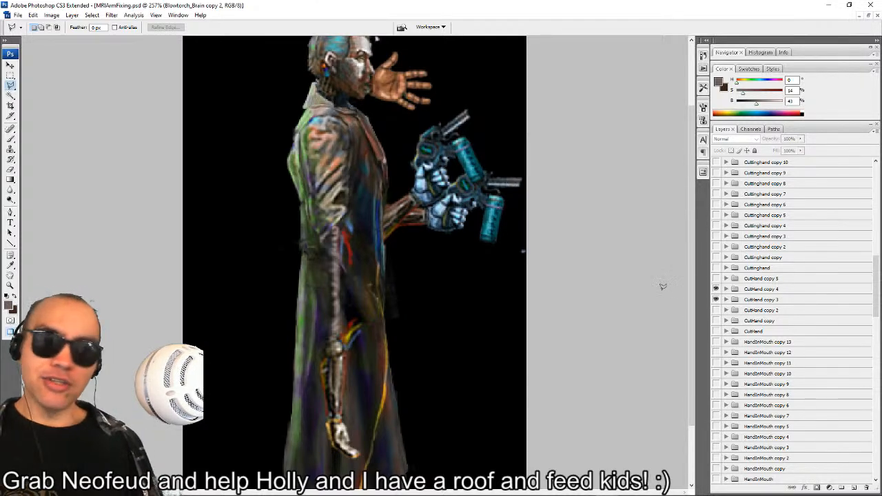
left_click(716, 289)
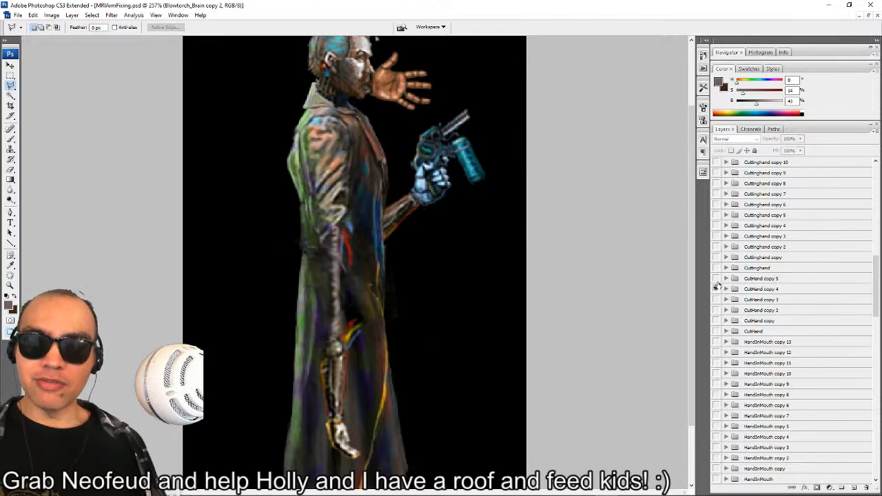
left_click(716, 279)
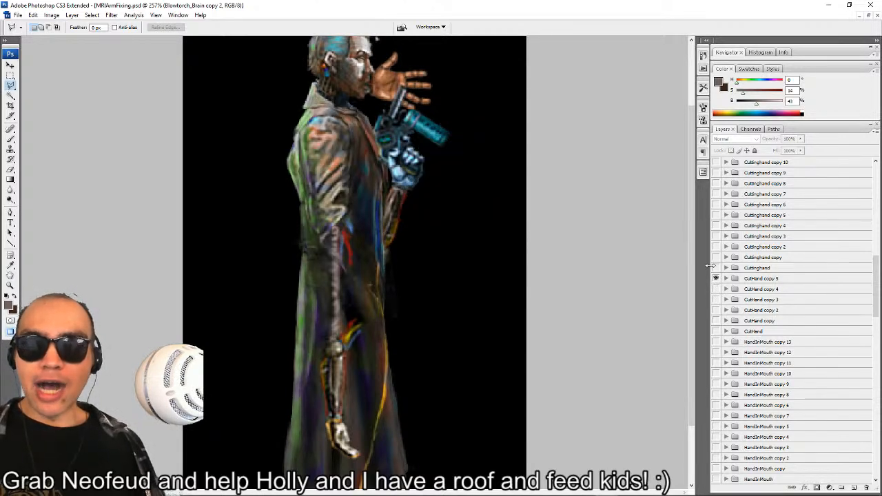
Preview the spark frames Cuttinghand and Cuttinghand copy, hiding CutHand copy 5 and leaving only Cuttinghand copy shown.
left_click(715, 267)
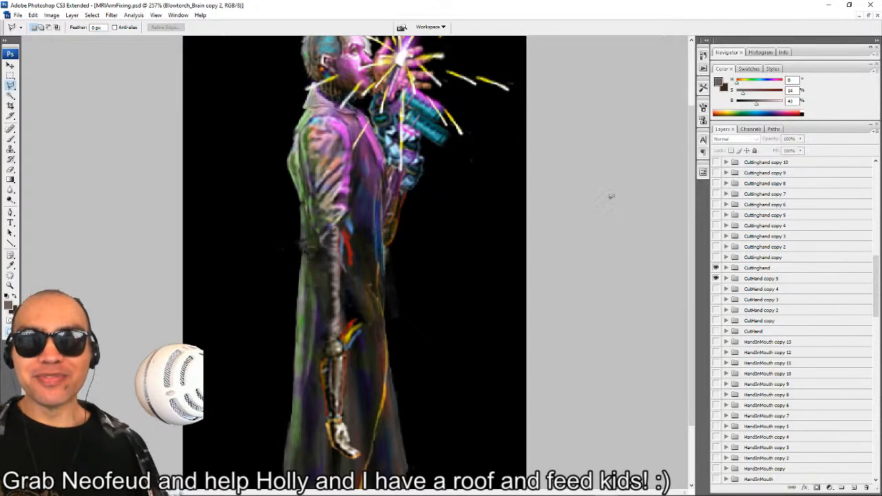
scroll(610, 198, "up", 3)
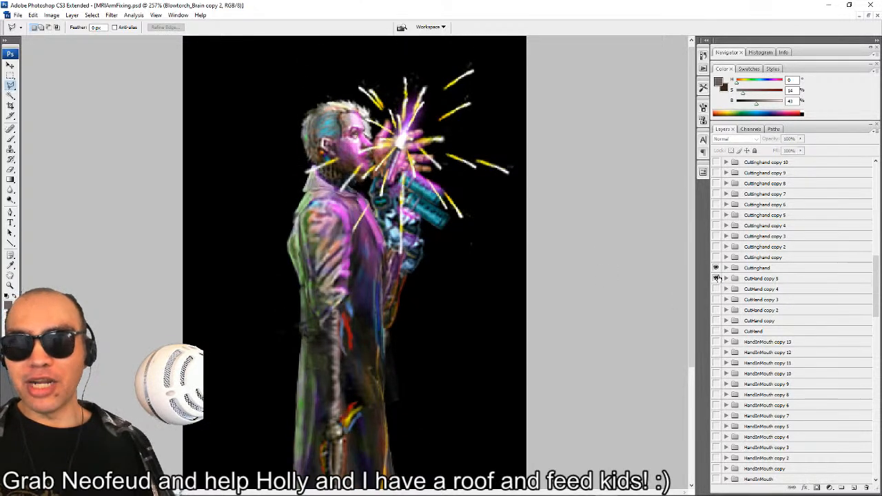
left_click(716, 278)
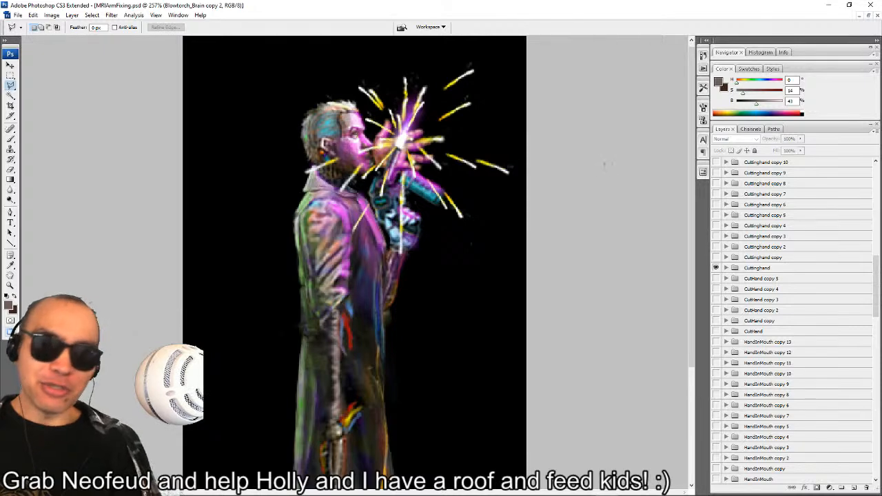
left_click(716, 257)
left_click(716, 267)
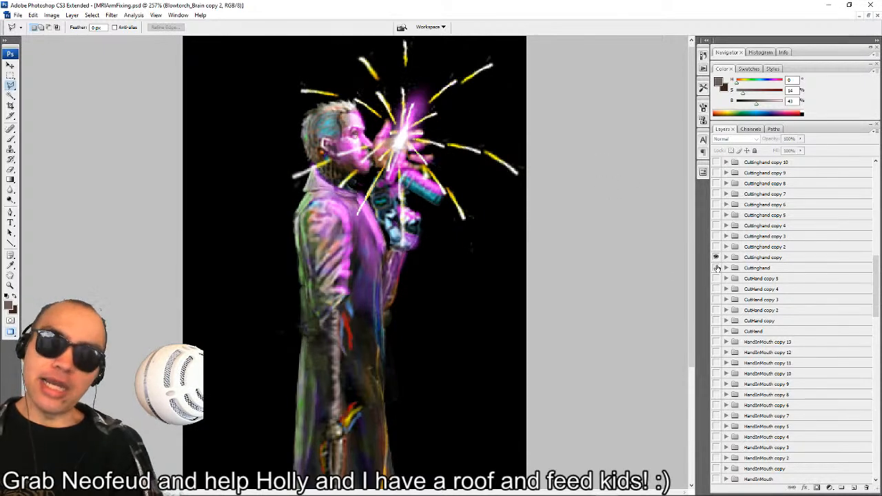
Play through Cuttinghand copy 2, copy 3 and copy 4, leaving only Cuttinghand copy 3 shown with its group expanded.
left_click(716, 246)
left_click(716, 257)
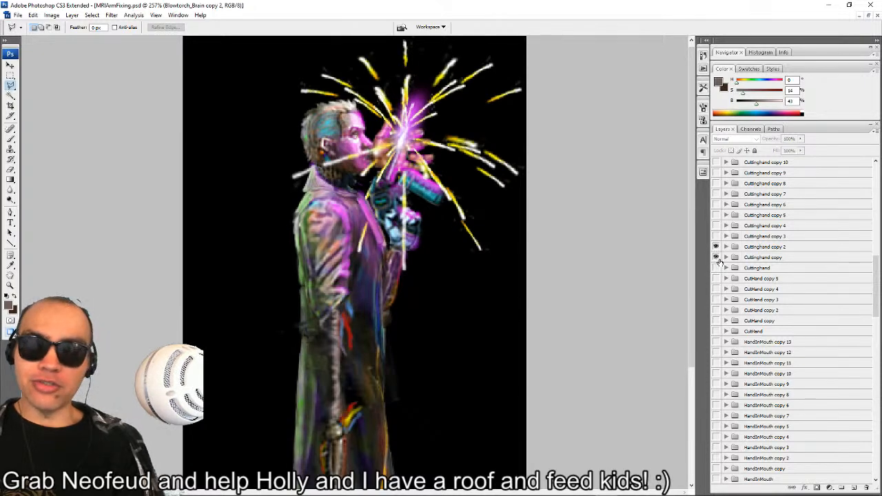
left_click(715, 247)
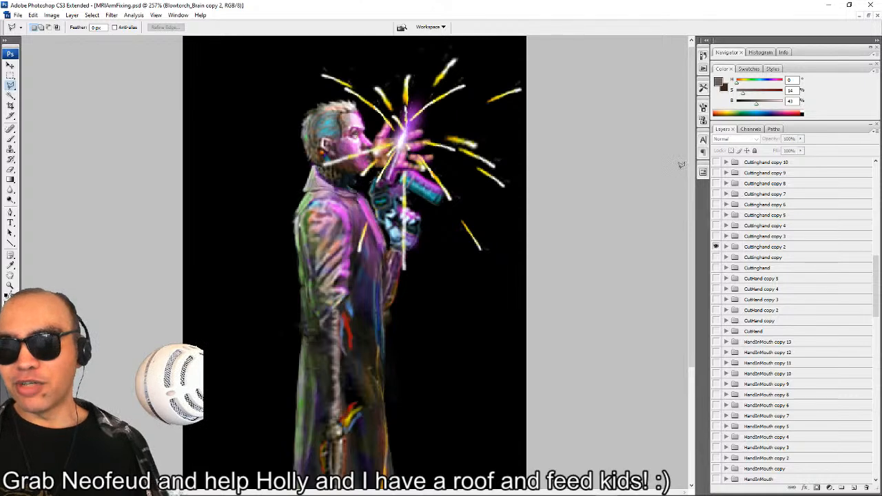
left_click(716, 235)
left_click(716, 247)
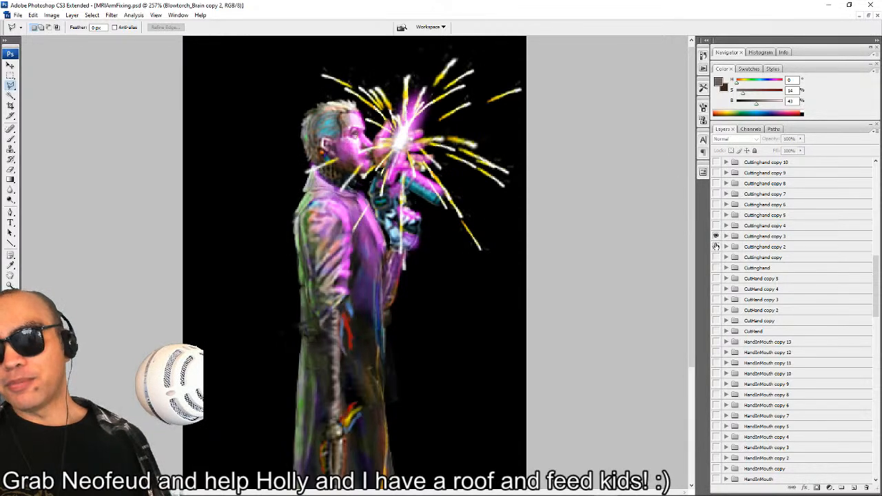
left_click(716, 236)
left_click(716, 225)
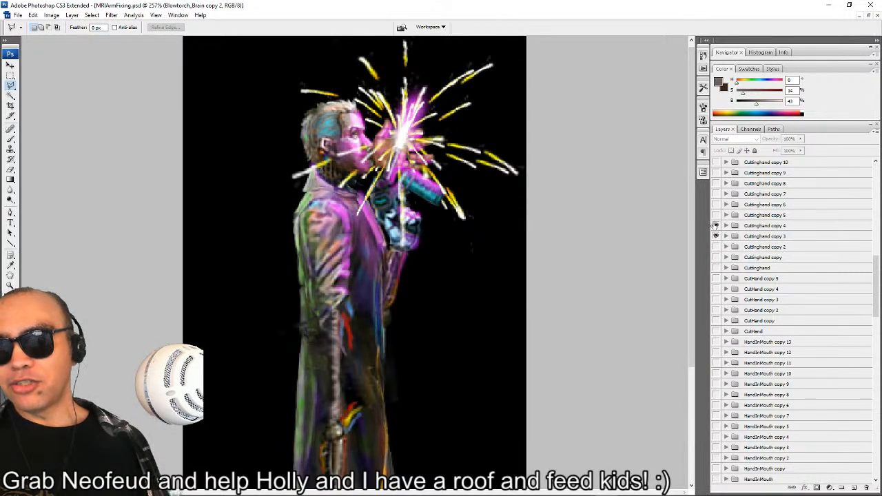
left_click(716, 225)
left_click(716, 235)
left_click(726, 235)
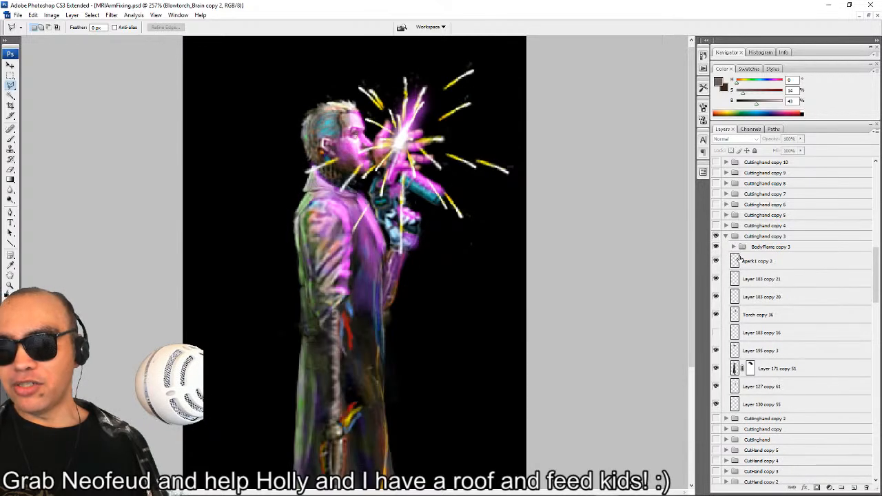
left_click(743, 260)
left_click_drag(347, 174, 299, 231)
key("ctrl+z")
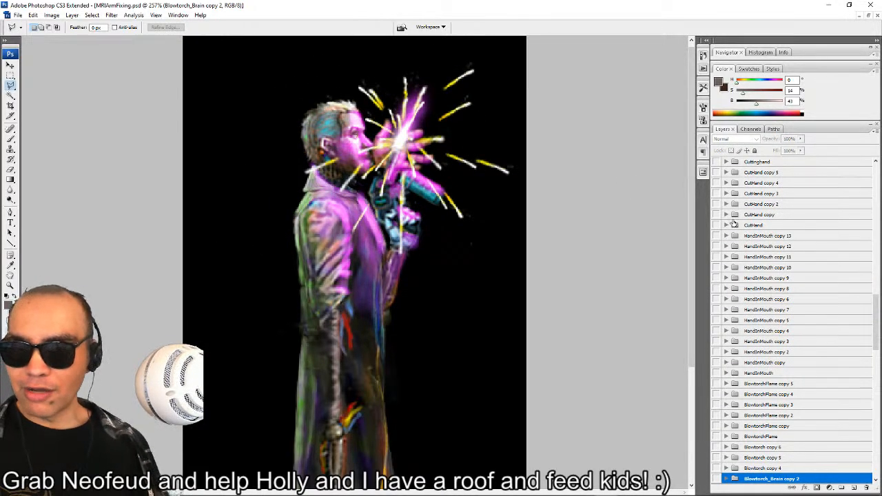
Briefly show the CutHand copy 4 frame for comparison, hide it again, and collapse the Blowtorch group.
scroll(738, 224, "up", 3)
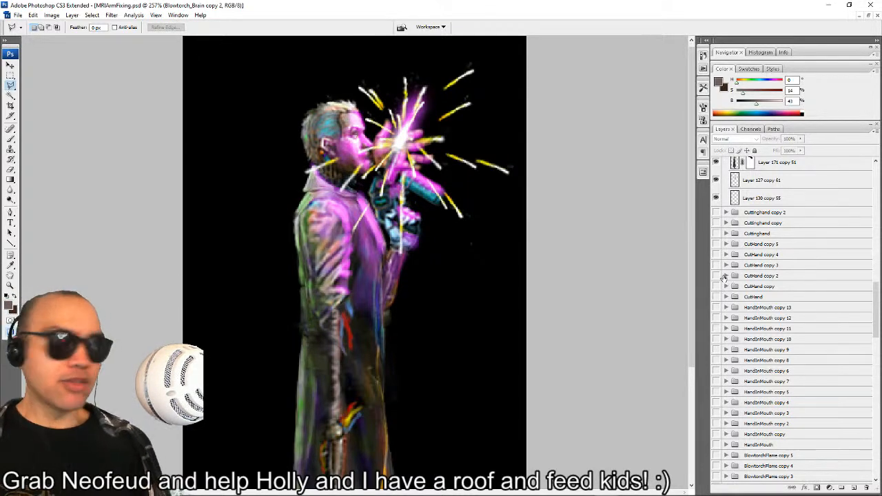
scroll(723, 276, "down", 2)
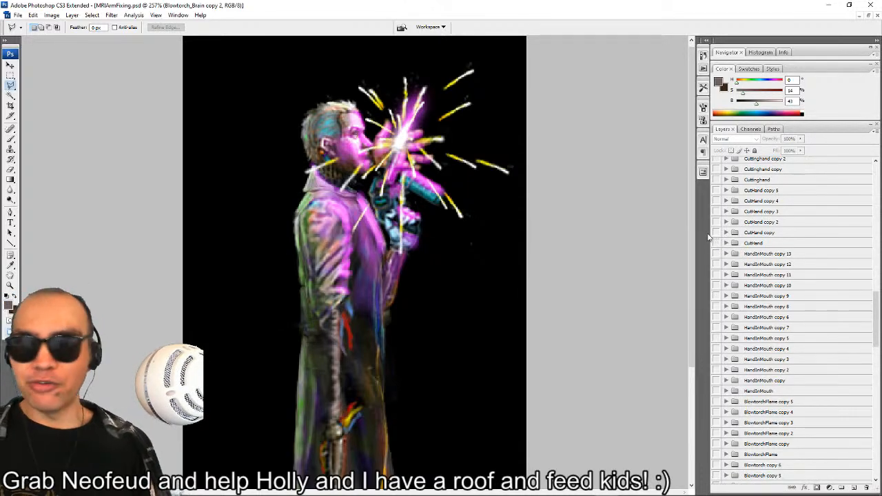
left_click(715, 200)
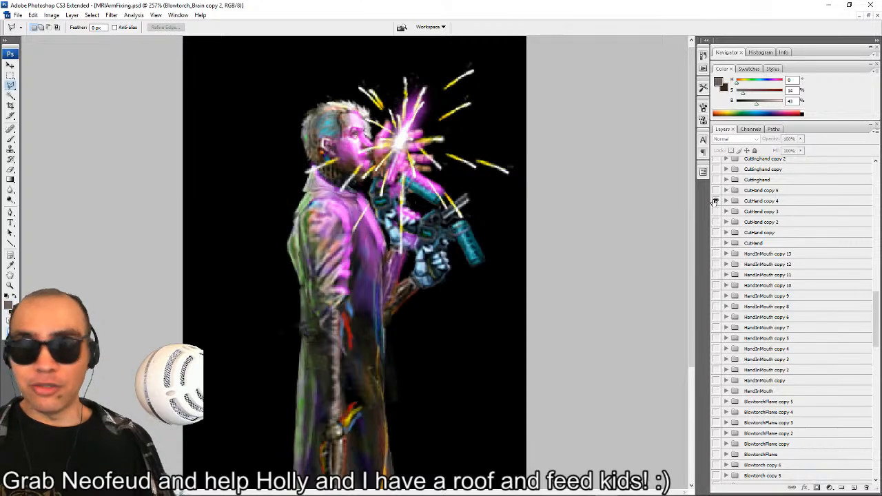
left_click(715, 201)
scroll(737, 276, "down", 7)
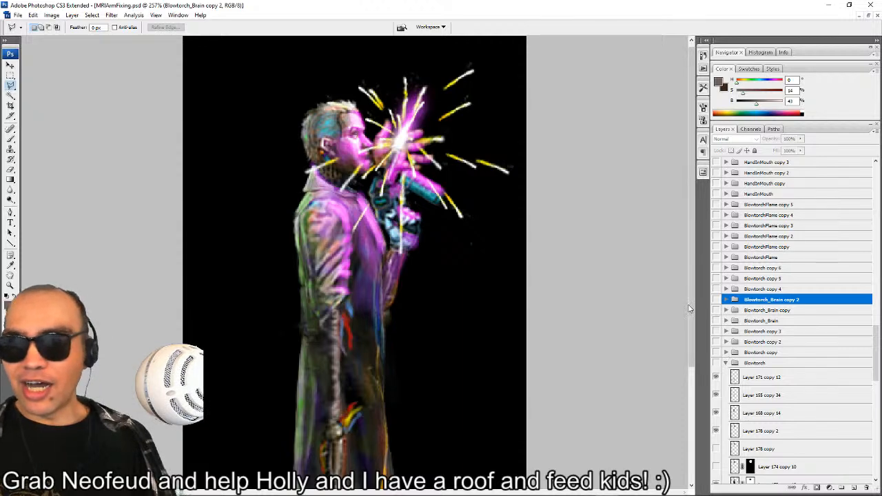
left_click(726, 361)
scroll(796, 338, "up", 4)
scroll(792, 323, "up", 10)
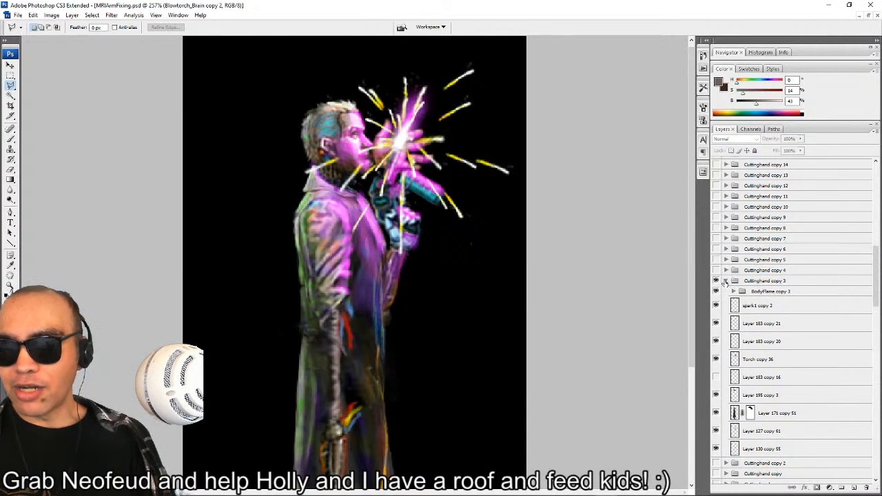
Duplicate the BodyFlame copy 3 group together with the spark1 copy 2 layer inside Cuttinghand copy 3.
left_click(758, 295)
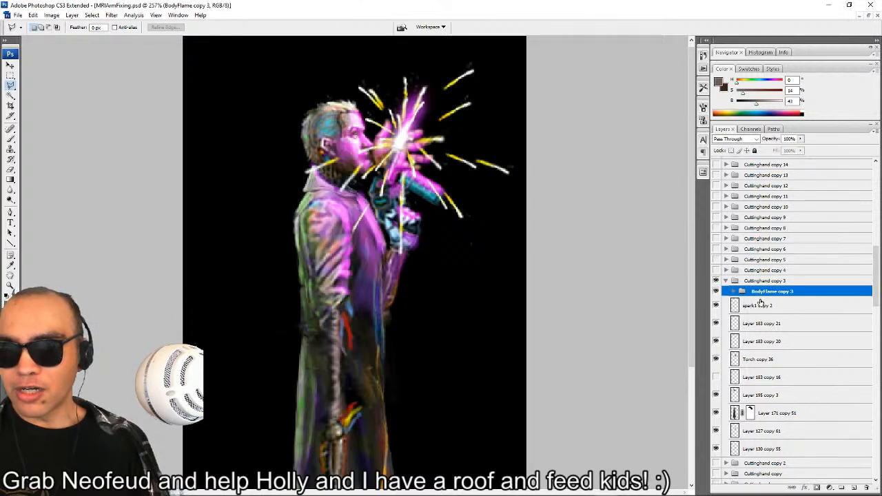
left_click(760, 308, "shift")
right_click(783, 311)
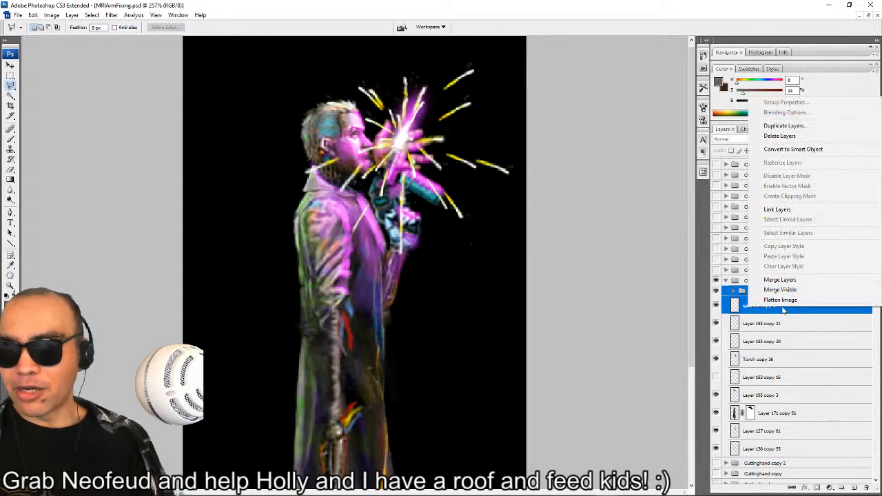
left_click(789, 136)
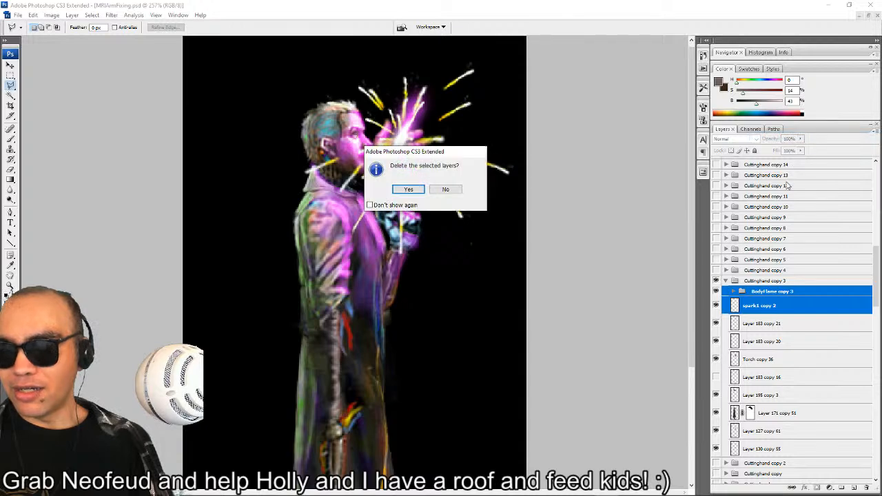
key("Return")
right_click(776, 303)
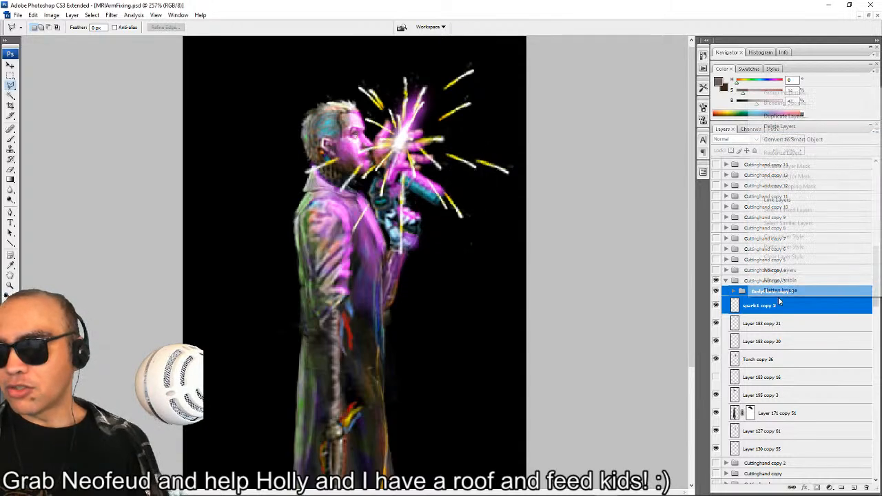
left_click(805, 120)
key("Return")
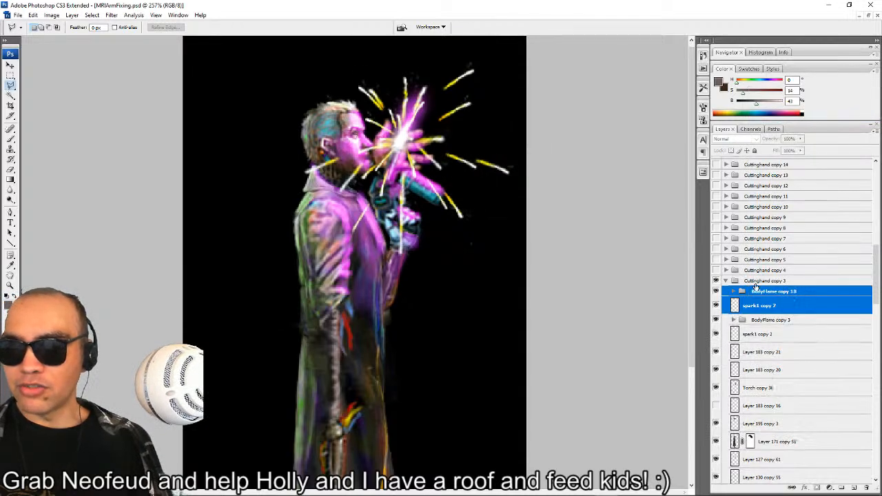
Move the duplicated flame group and spark layer out above Cuttinghand copy 3, and collapse and hide that frame group.
left_click_drag(764, 295, 765, 275)
left_click(727, 309)
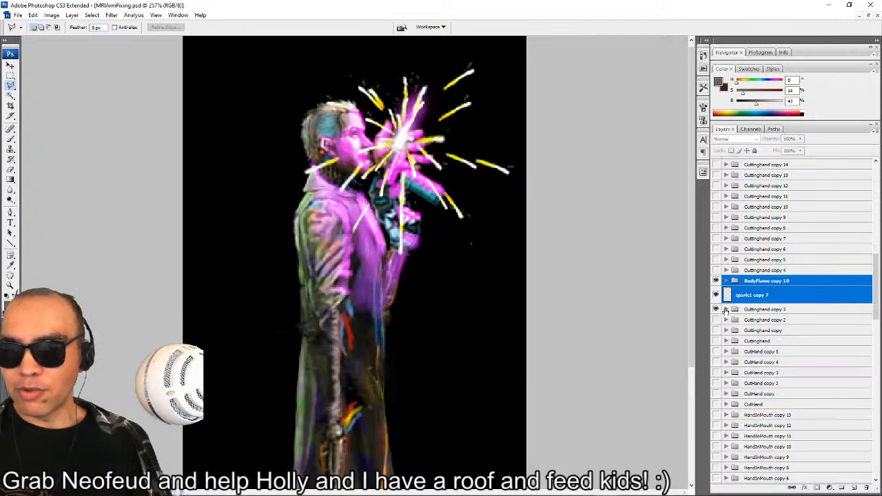
left_click(715, 310)
Move BodyFlame copy 18 and spark1 copy 7 down the layer stack into the top of the expanded Blowtorch_Brain copy 2 group.
scroll(796, 282, "down", 2)
scroll(796, 277, "down", 2)
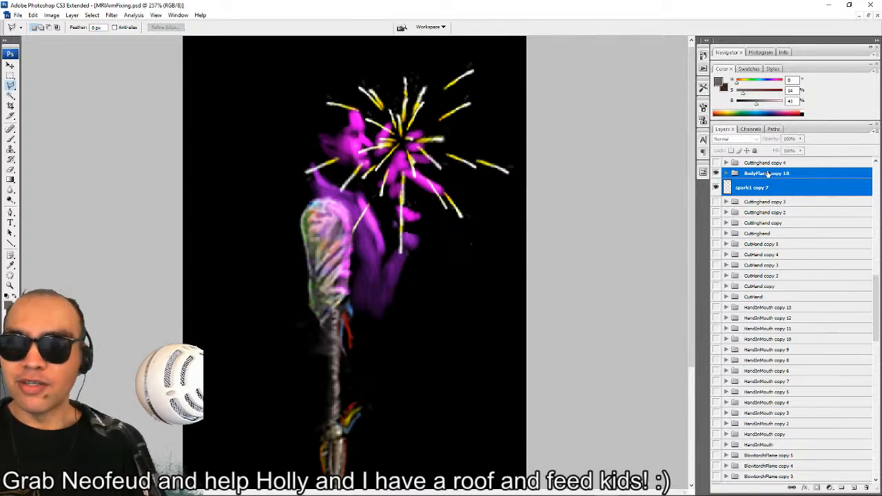
left_click_drag(764, 177, 744, 358)
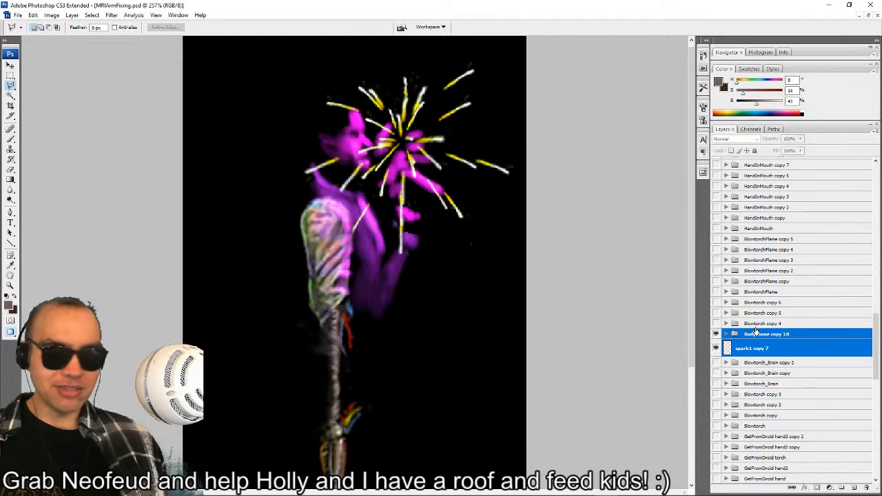
scroll(775, 350, "down", 3)
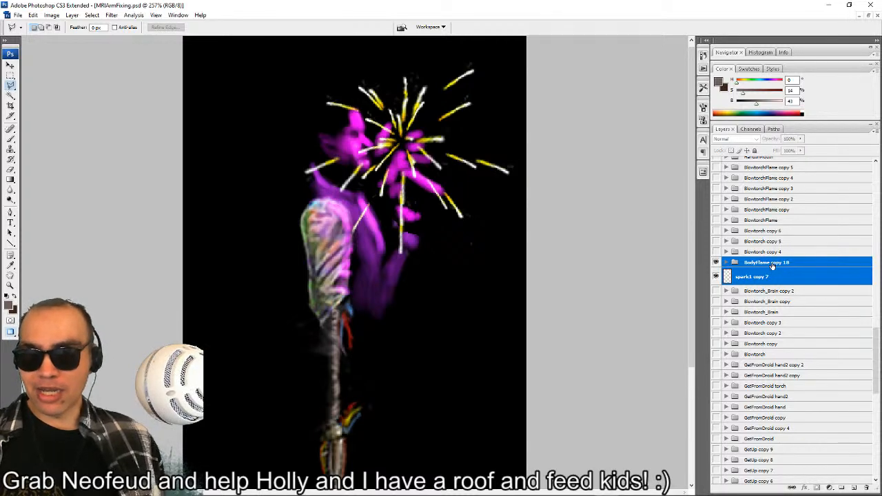
left_click(725, 291)
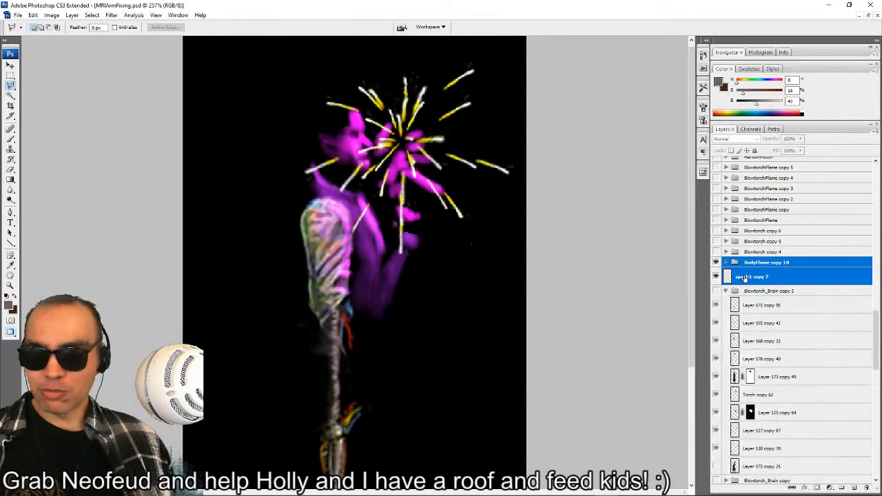
left_click_drag(766, 266, 756, 298)
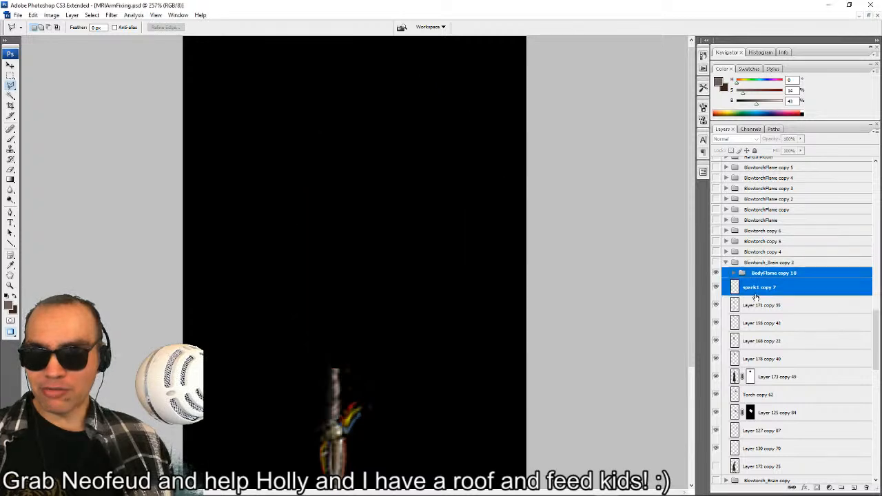
Show Blowtorch_Brain copy 2 and shift the spark1 copy 7 burst down and left onto the figure's face.
left_click(716, 263)
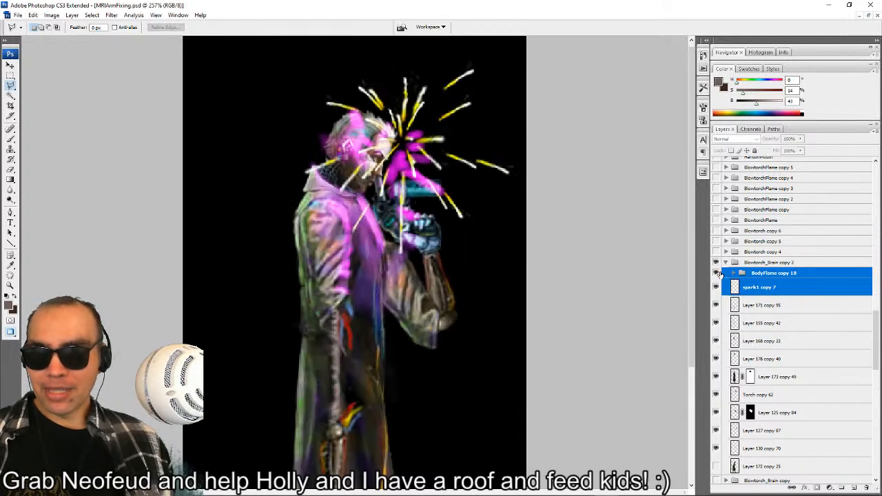
left_click(754, 293)
left_click_drag(411, 151, 390, 162)
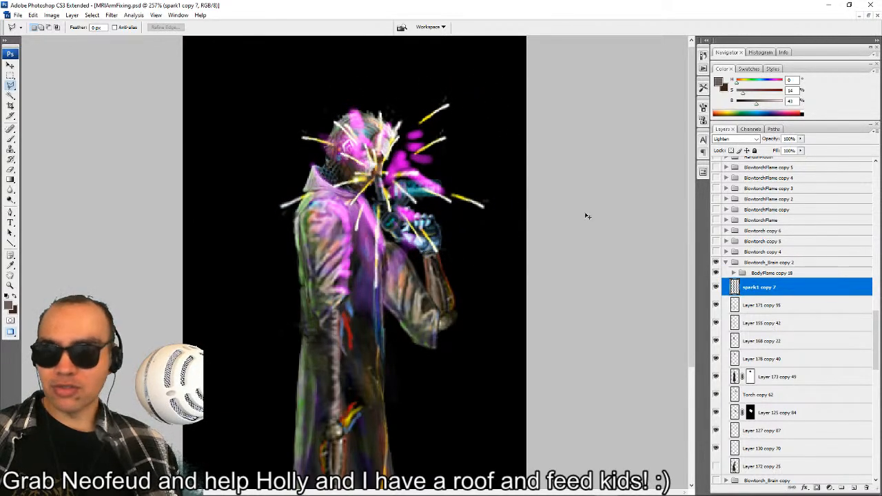
Expand BodyFlame copy 18 and toggle TorchLight copy 35 and Layer 184 copy 35 to check what each contributes.
left_click(773, 273)
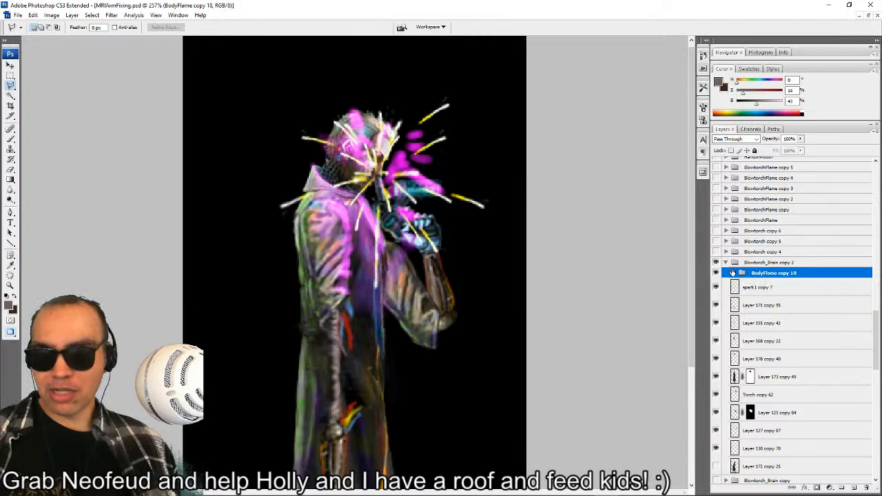
left_click(734, 274)
left_click(716, 305)
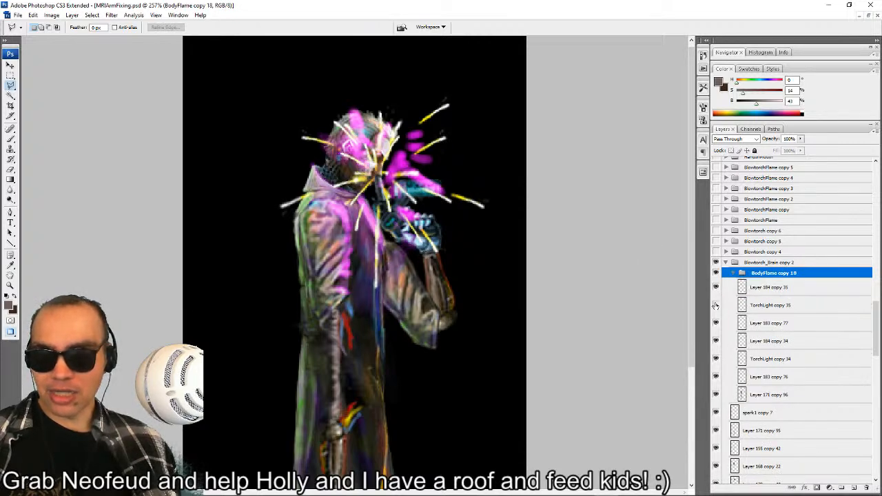
left_click(716, 306)
left_click(716, 288)
left_click(716, 288)
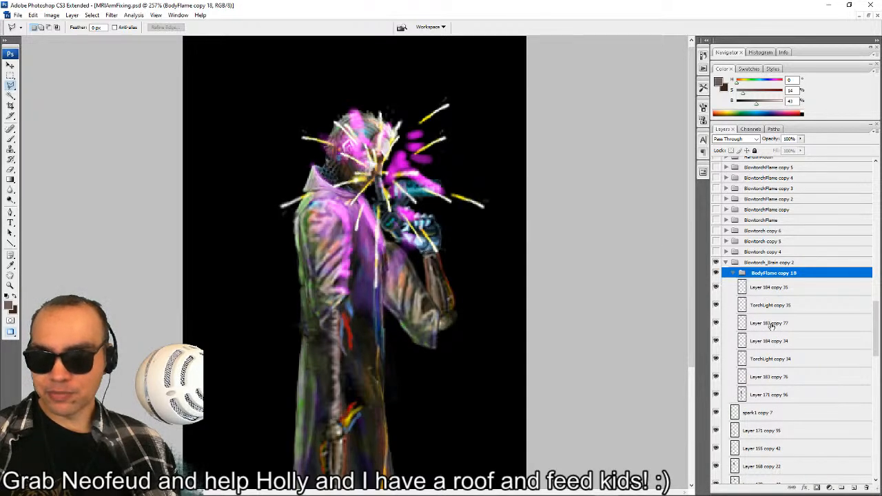
Merge the flame layers from Layer 183 copy 76 up to Layer 184 copy 35 into one layer, keeping Layer 171 copy 96 separate.
left_click(783, 395)
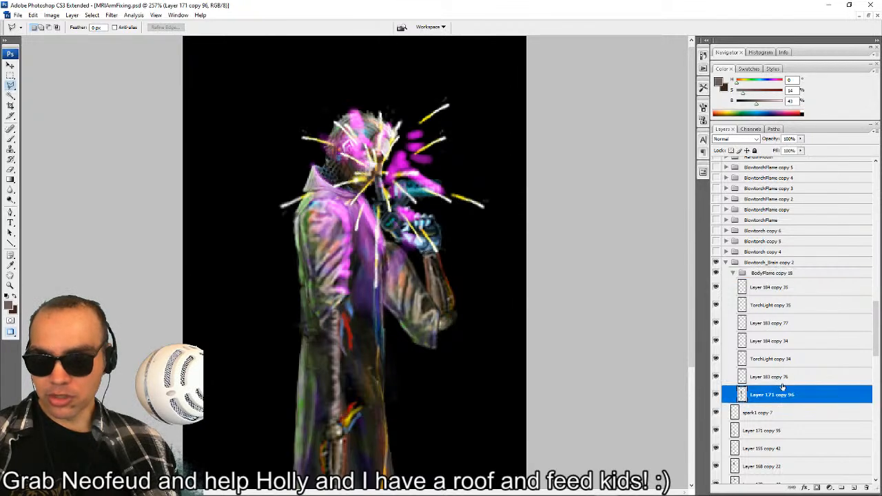
left_click(784, 376)
left_click(789, 288, "shift")
key("ctrl+e")
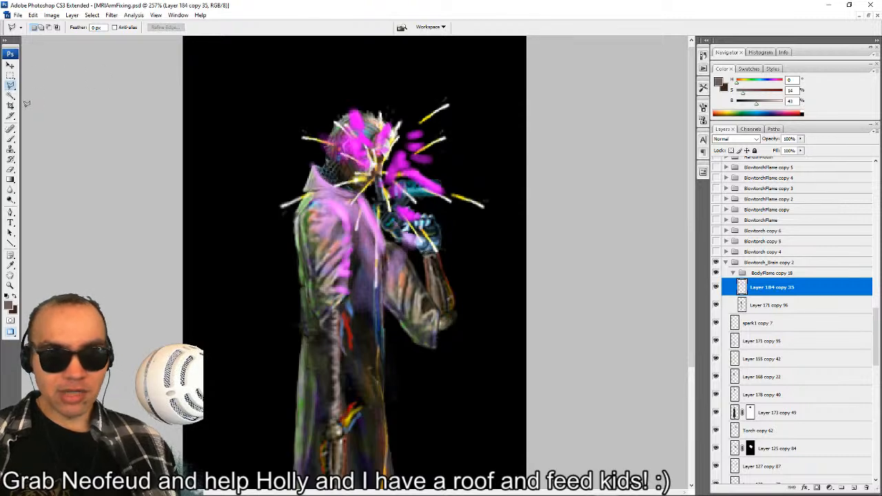
Outline a polygonal selection around the head, raised hand and torch on the merged flame light layer.
left_click(278, 75)
left_click(317, 166)
left_click(361, 186)
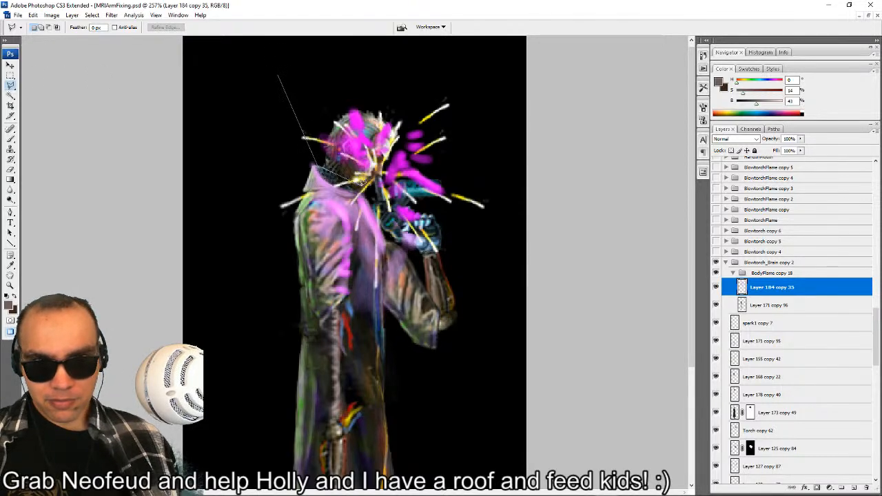
left_click(396, 229)
left_click(457, 250)
left_click(490, 223)
left_click(500, 63)
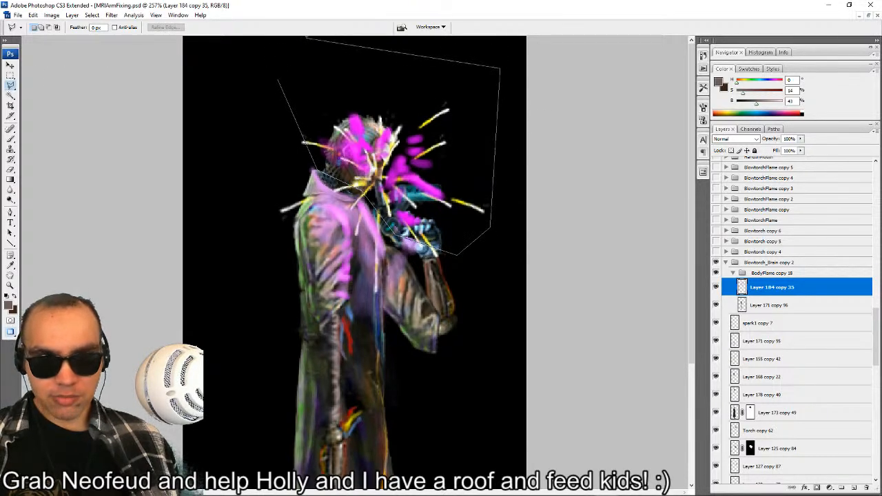
double_click(307, 39)
Rotate the selected magenta light about 30.8° clockwise and move it down and right over the face and torch hand.
key("ctrl+t")
left_click_drag(540, 155, 524, 206)
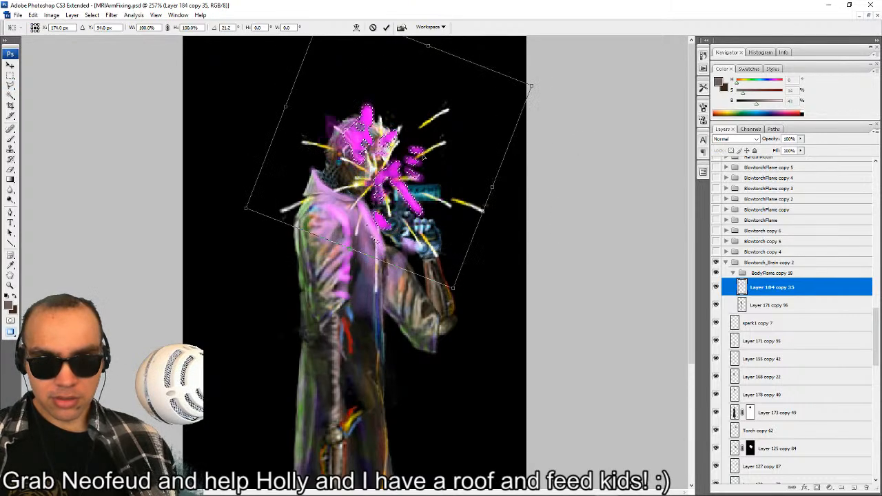
left_click_drag(463, 112, 461, 117)
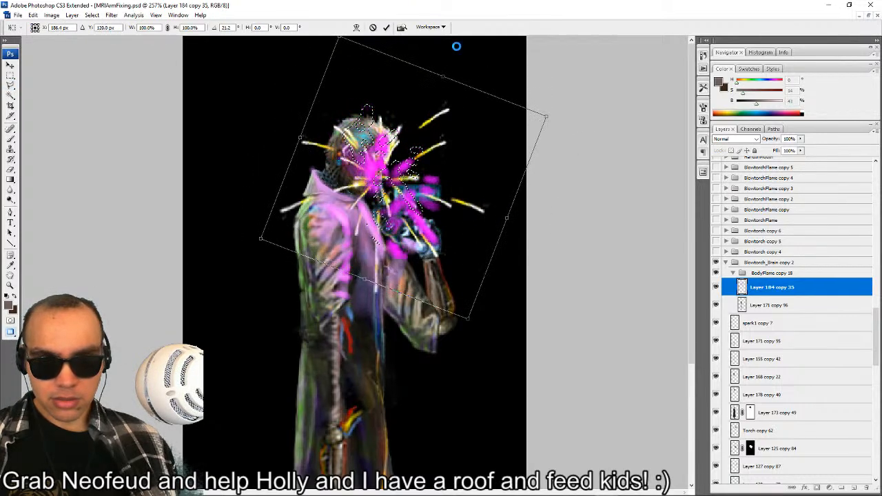
mouse_move(516, 92)
left_mouse_down()
mouse_move(508, 85)
mouse_move(508, 92)
left_mouse_up()
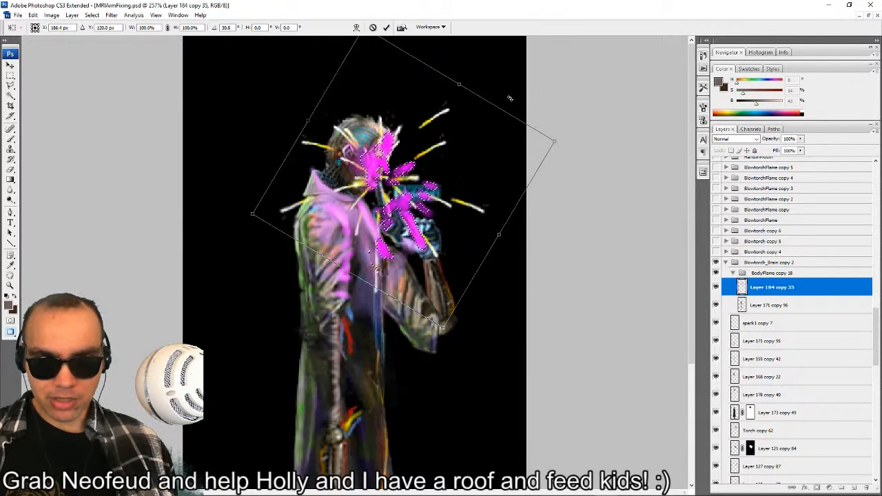
key("Return")
Apply the rotation, set Layer 184 copy 35 to Linear Dodge (Add) blending and clear the selection.
left_click(727, 140)
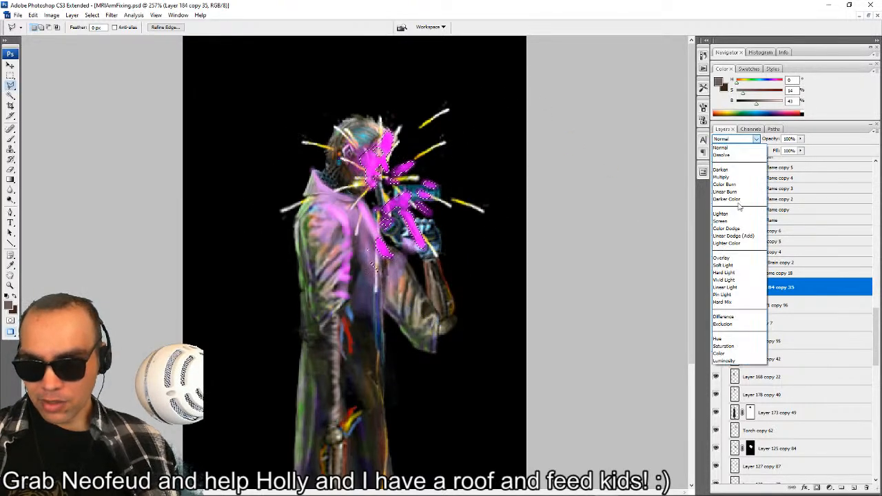
left_click(733, 233)
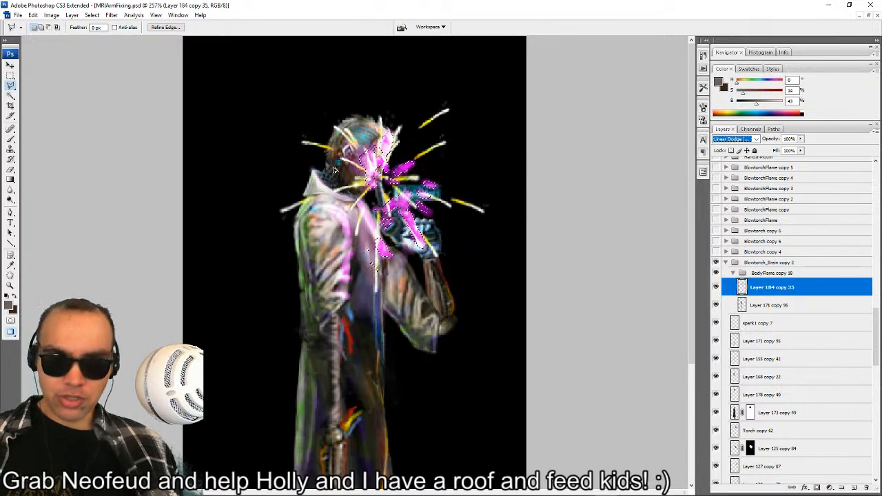
left_click(10, 75)
left_click_drag(276, 119, 277, 124)
scroll(277, 124, "up", 9)
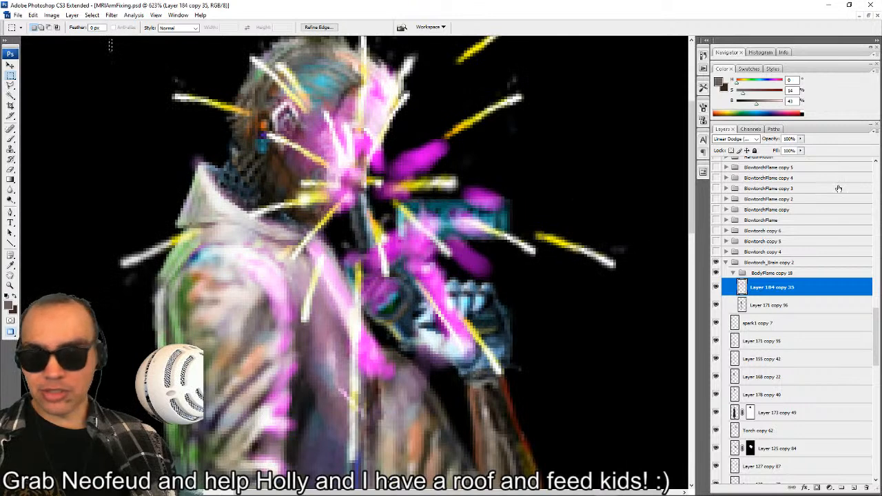
Try Soft Light blending on Layer 184 copy 35, and set the layer to Hard Light.
left_click(756, 139)
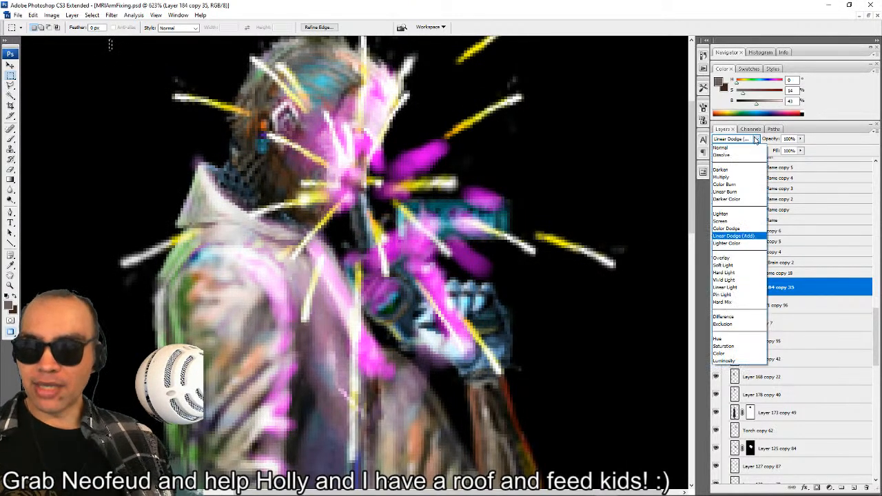
left_click(723, 265)
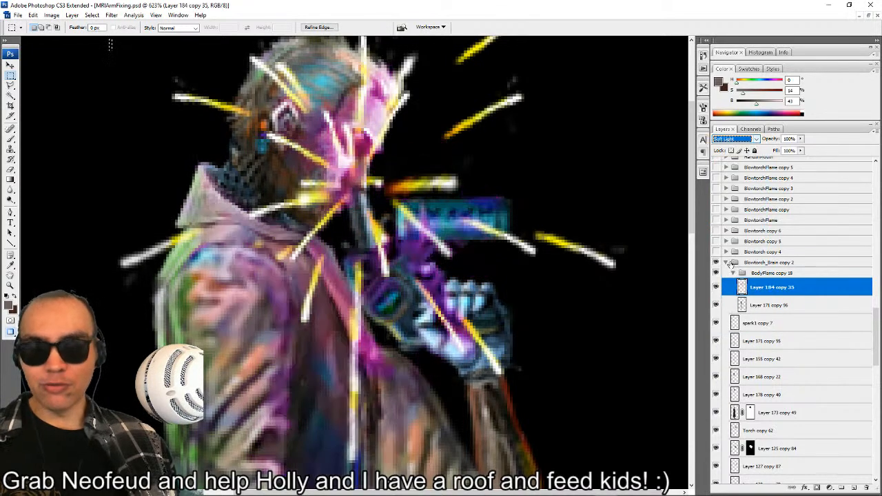
left_click(720, 141)
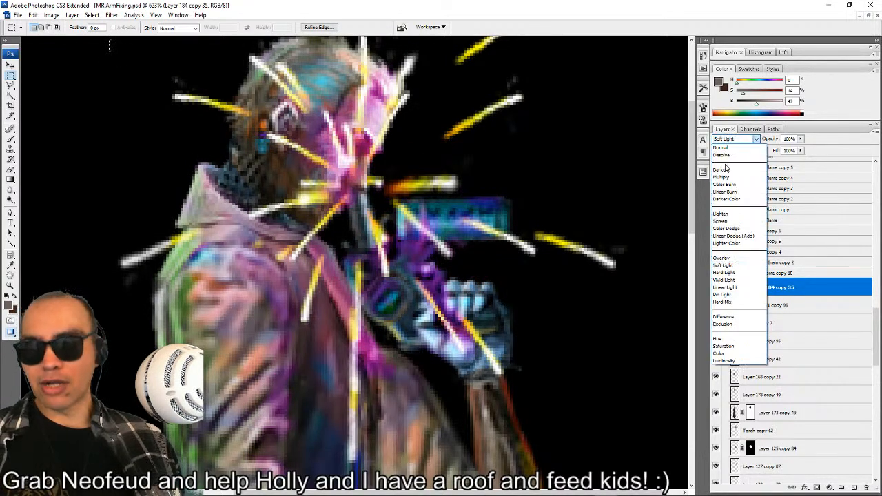
left_click(731, 274)
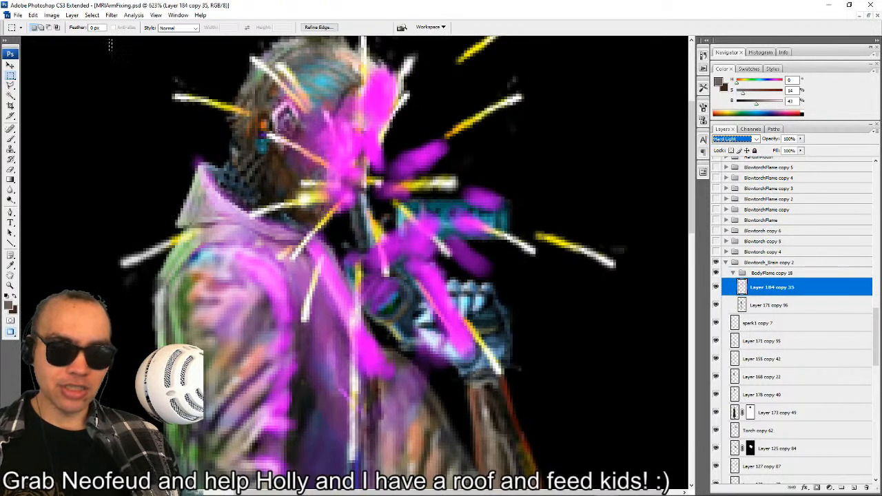
Outline a polygonal selection around the magenta light over the torch and raised hand, leaving out the face.
left_click_drag(283, 158, 255, 216)
key("l")
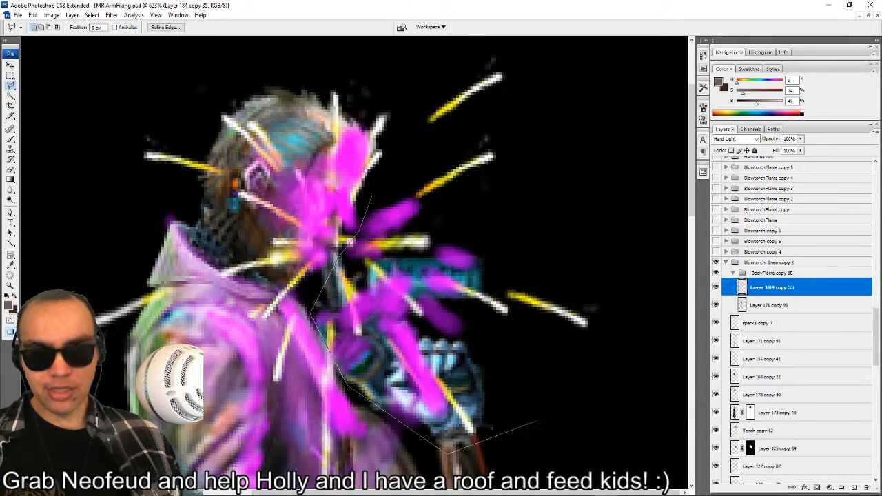
left_click(548, 413)
left_click(619, 216)
left_click(515, 123)
left_click(372, 196)
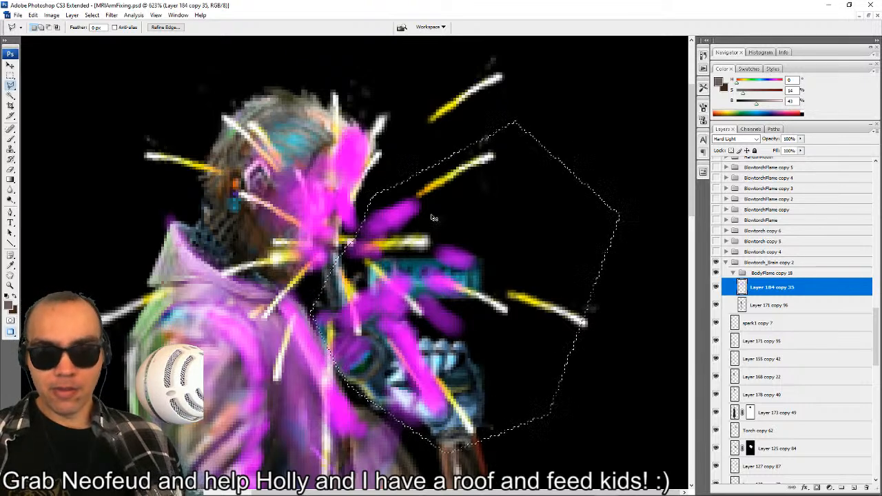
key("ctrl+t")
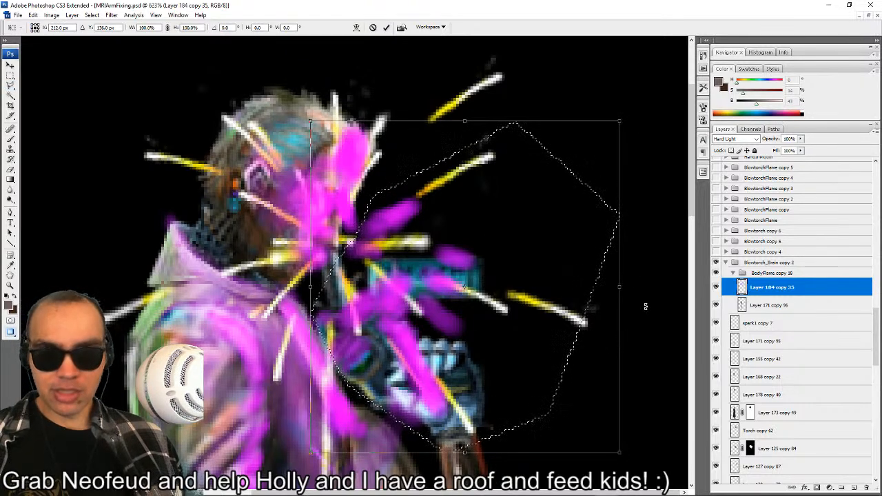
left_click_drag(644, 298, 643, 295)
left_click_drag(541, 207, 565, 257)
left_click_drag(488, 123, 382, 219)
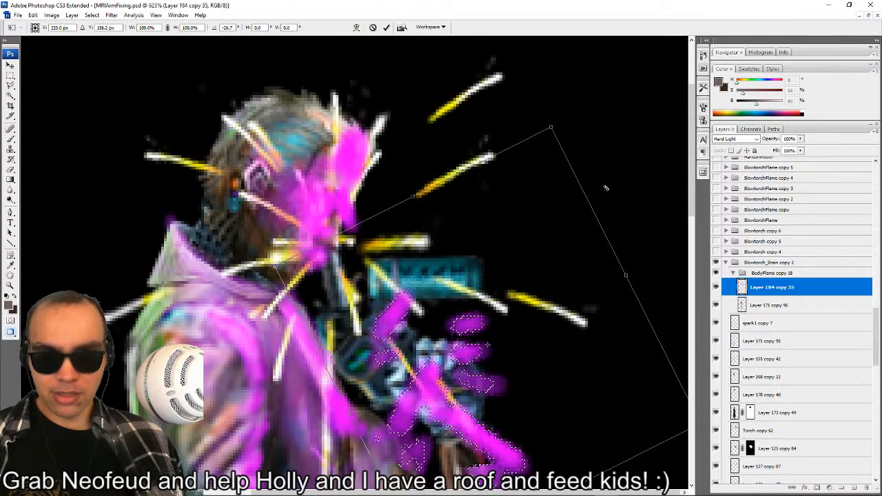
left_click_drag(565, 142, 449, 136)
mouse_move(489, 227)
left_mouse_down()
mouse_move(423, 186)
mouse_move(416, 197)
left_mouse_up()
key("Return")
key("Escape")
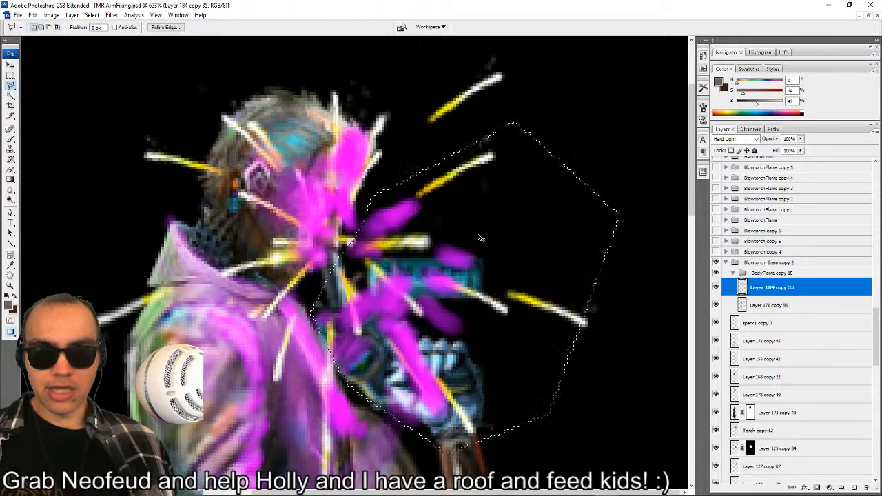
Delete the selected magenta light over the torch hand and pick magenta (hue 299, saturation 100%, brightness 99%) as the brush colour.
key("Delete")
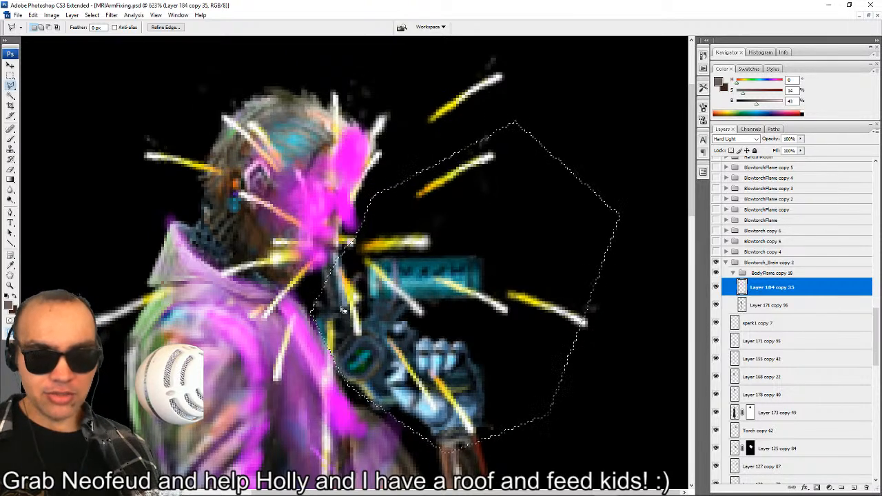
key("b")
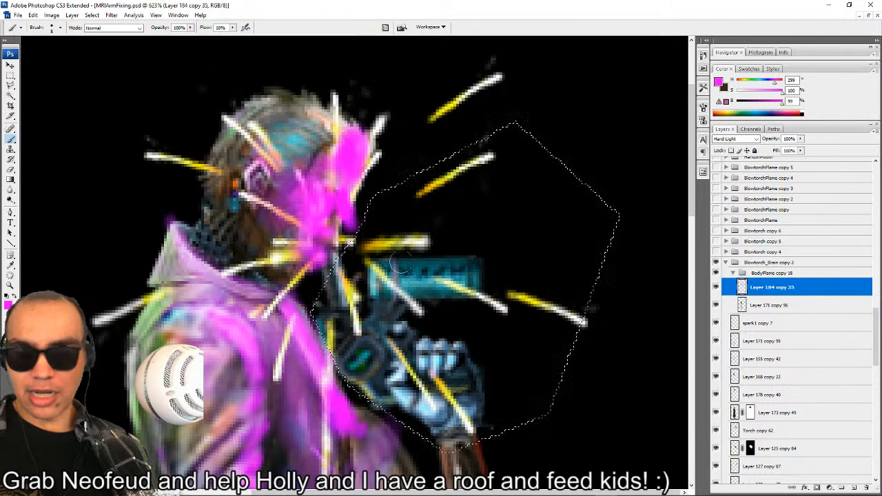
Compare Lighten, Hard Light and Linear Dodge (Add) blending on Layer 184 copy 35, returning it to Hard Light.
left_click(736, 139)
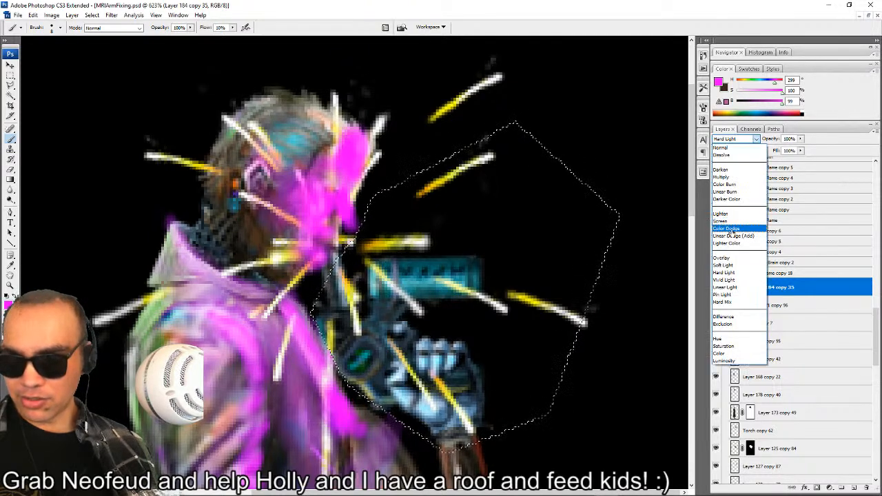
left_click(742, 215)
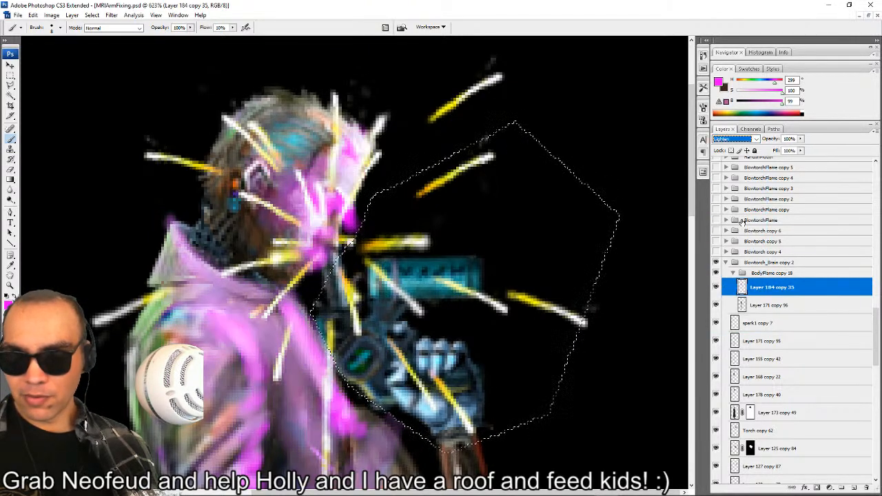
left_click(755, 137)
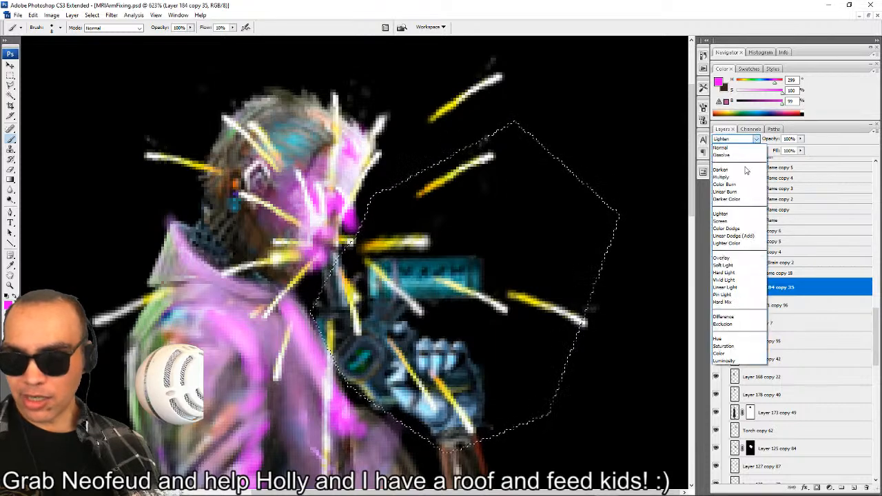
left_click(730, 273)
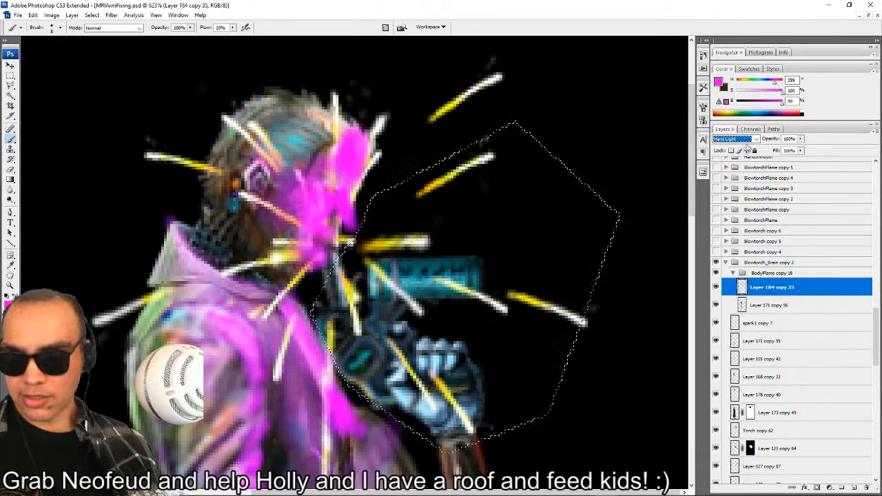
left_click(746, 141)
left_click(741, 236)
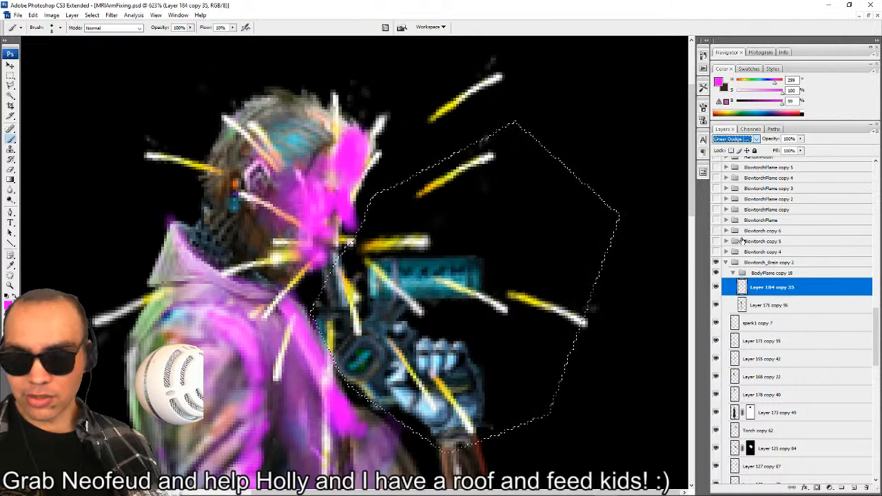
left_click(759, 137)
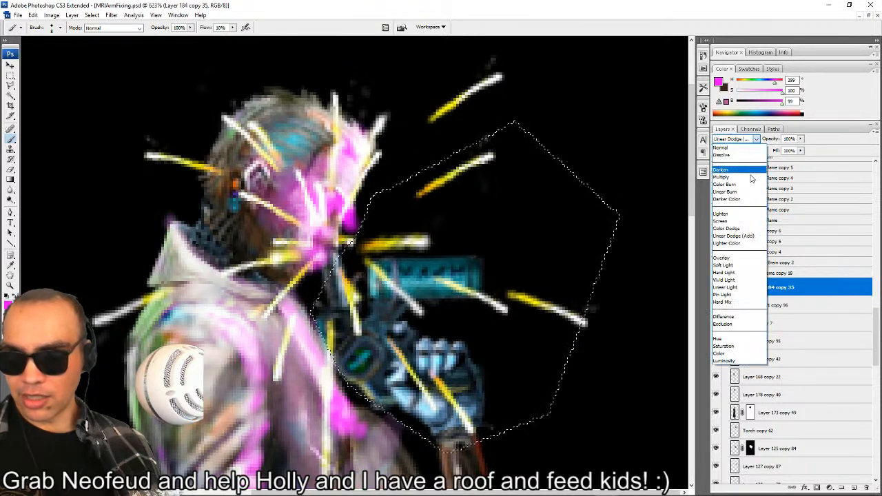
left_click(734, 242)
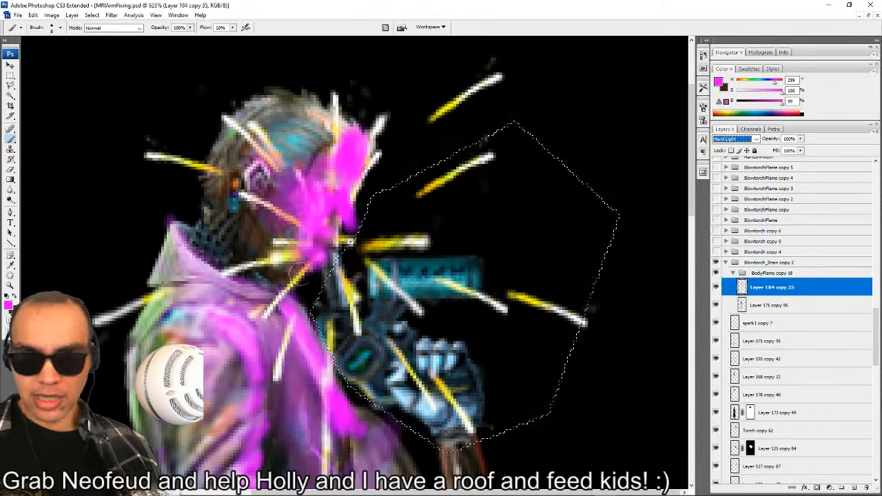
Brush a magenta glow over the side of the head, and erase all magenta from the head and face.
key("ctrl+d")
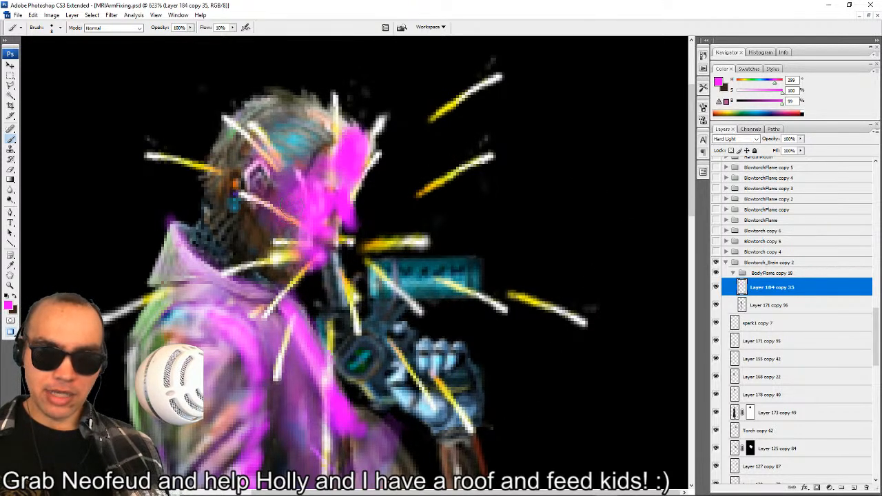
mouse_move(290, 196)
left_mouse_down()
mouse_move(260, 179)
mouse_move(277, 192)
left_mouse_up()
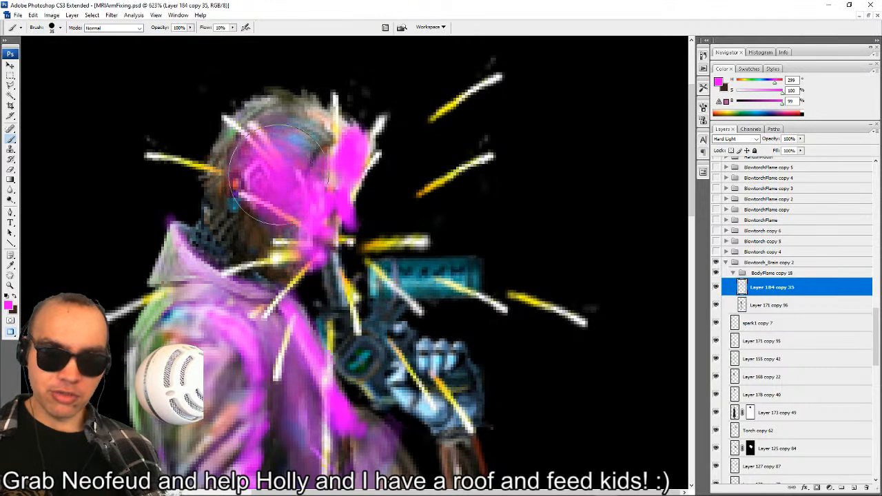
key("e")
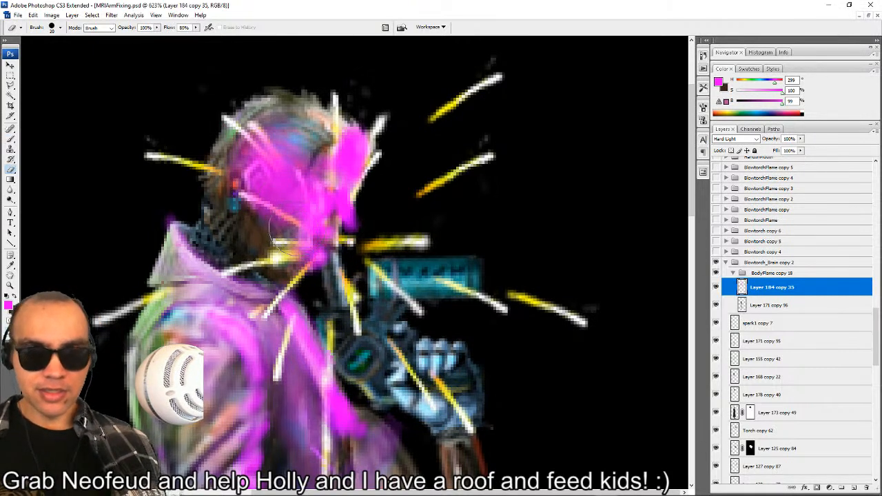
mouse_move(279, 233)
left_mouse_down()
mouse_move(282, 210)
mouse_move(241, 179)
mouse_move(258, 110)
mouse_move(270, 175)
mouse_move(321, 124)
mouse_move(354, 124)
mouse_move(359, 193)
mouse_move(331, 248)
mouse_move(300, 238)
mouse_move(256, 188)
mouse_move(315, 222)
left_mouse_up()
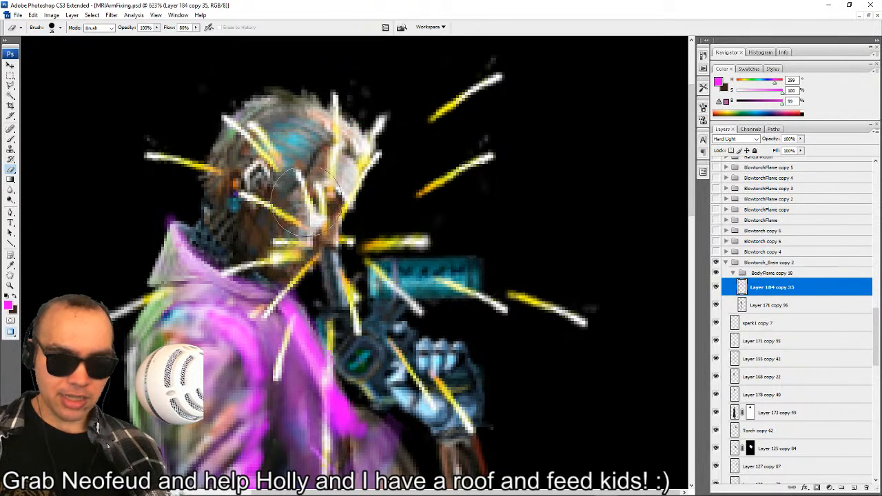
Paint lighter magenta light at 60% saturation over the face and jaw, using a 20 px brush at 10% flow.
key("b")
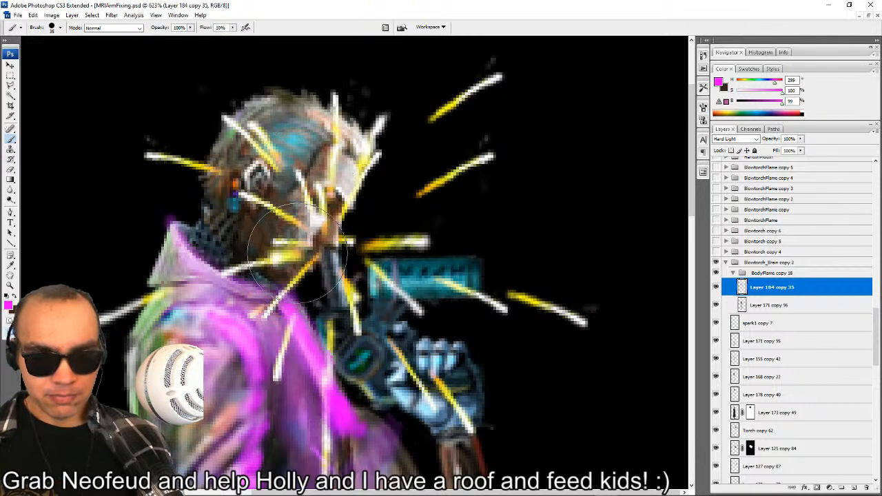
key("bracketleft")
key("bracketleft")
key("bracketleft")
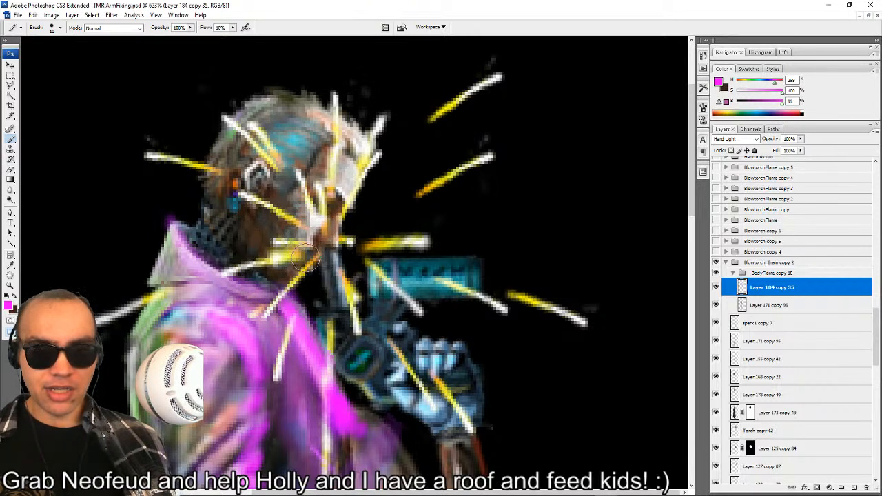
key("bracketright")
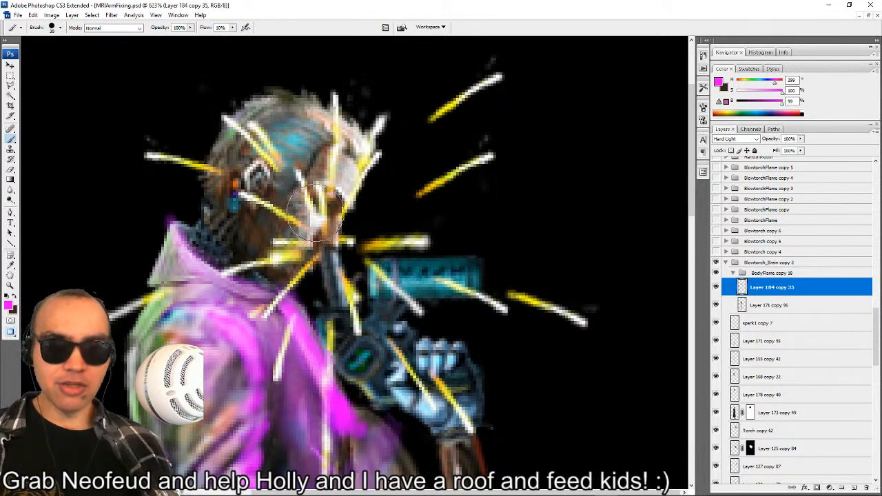
mouse_move(350, 201)
left_mouse_down()
mouse_move(353, 165)
mouse_move(344, 175)
left_mouse_up()
key("ctrl+z")
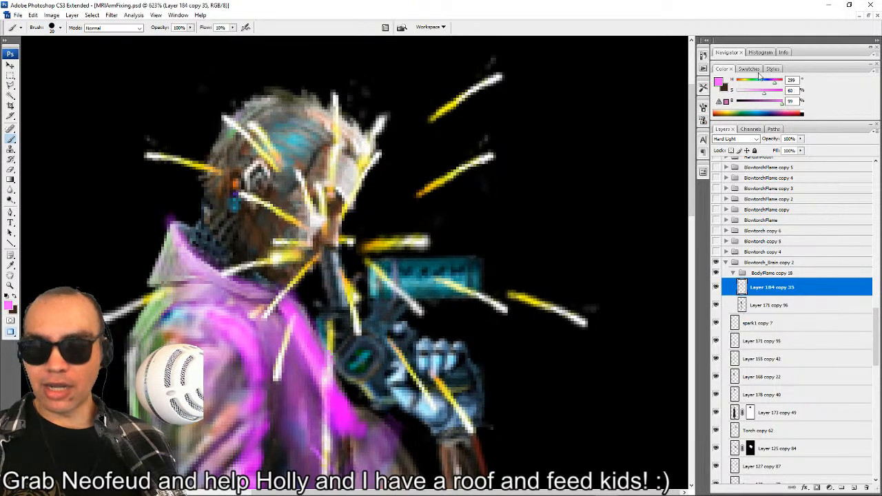
mouse_move(347, 190)
left_mouse_down()
mouse_move(356, 167)
mouse_move(343, 200)
left_mouse_up()
mouse_move(332, 240)
left_mouse_down()
mouse_move(311, 221)
mouse_move(305, 240)
mouse_move(309, 207)
mouse_move(281, 241)
mouse_move(297, 221)
mouse_move(297, 251)
mouse_move(285, 254)
mouse_move(287, 261)
mouse_move(293, 238)
mouse_move(307, 267)
left_mouse_up()
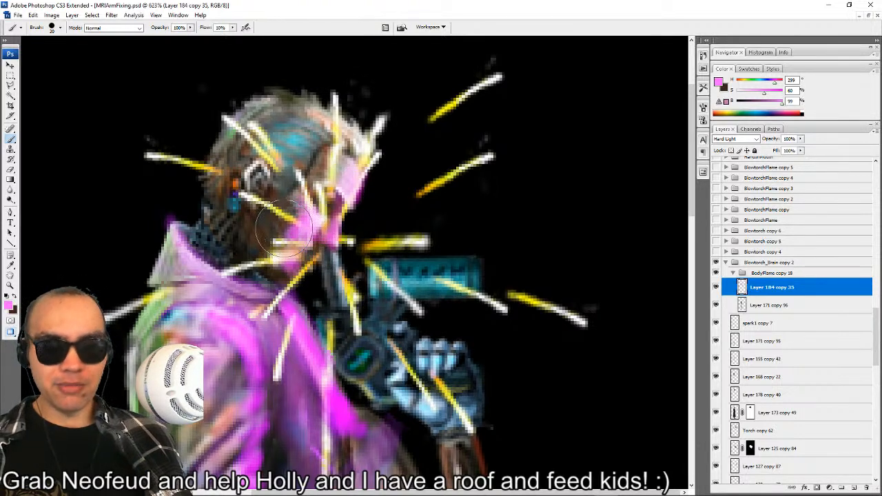
Set the brush flow to 3% and softly extend the pink light over the face, forehead and torch.
left_click(233, 28)
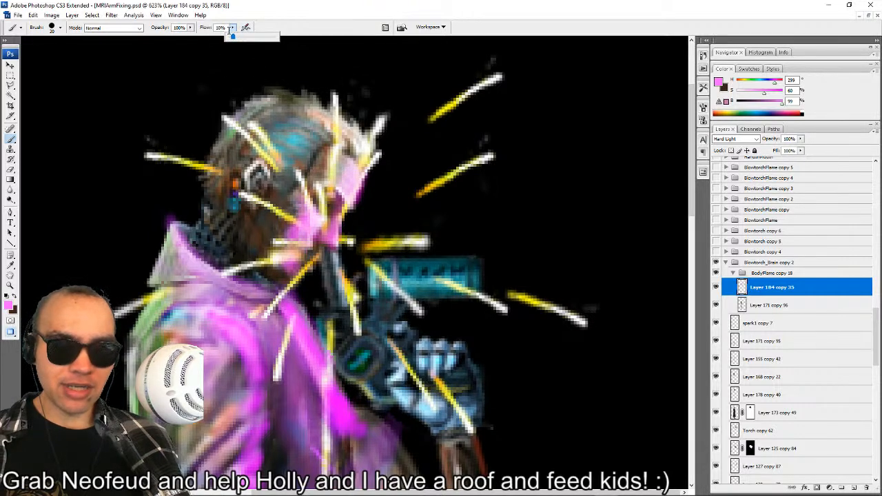
left_click(227, 30)
type("3")
key("Return")
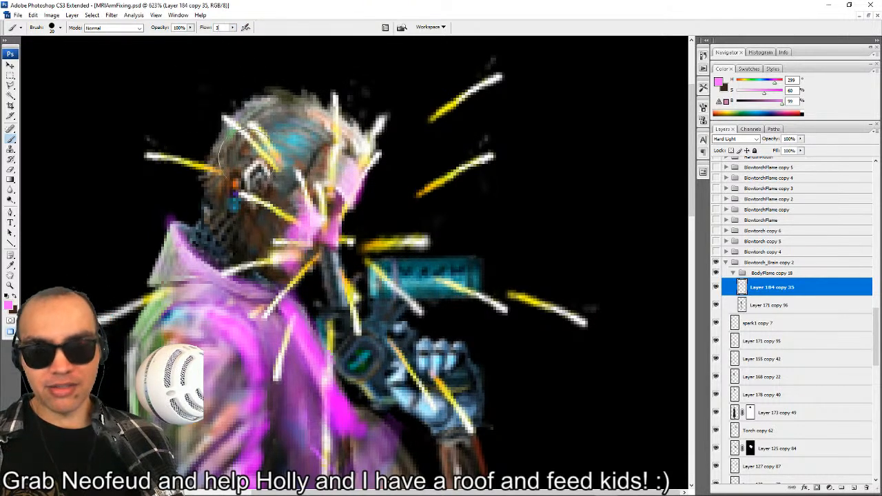
mouse_move(283, 212)
left_mouse_down()
mouse_move(317, 150)
mouse_move(333, 170)
mouse_move(351, 146)
mouse_move(336, 160)
mouse_move(350, 146)
mouse_move(341, 138)
mouse_move(300, 155)
mouse_move(315, 119)
mouse_move(358, 150)
mouse_move(334, 126)
mouse_move(310, 124)
mouse_move(303, 81)
mouse_move(266, 113)
mouse_move(302, 136)
mouse_move(367, 248)
mouse_move(363, 161)
mouse_move(352, 179)
mouse_move(359, 153)
mouse_move(349, 157)
mouse_move(348, 210)
mouse_move(335, 185)
mouse_move(317, 183)
mouse_move(343, 200)
mouse_move(389, 265)
mouse_move(330, 266)
mouse_move(338, 300)
mouse_move(393, 259)
mouse_move(420, 259)
mouse_move(386, 248)
mouse_move(468, 266)
mouse_move(400, 262)
mouse_move(462, 269)
mouse_move(396, 268)
mouse_move(468, 269)
mouse_move(375, 275)
mouse_move(375, 265)
mouse_move(377, 320)
mouse_move(373, 303)
mouse_move(365, 327)
mouse_move(367, 307)
mouse_move(328, 269)
left_mouse_up()
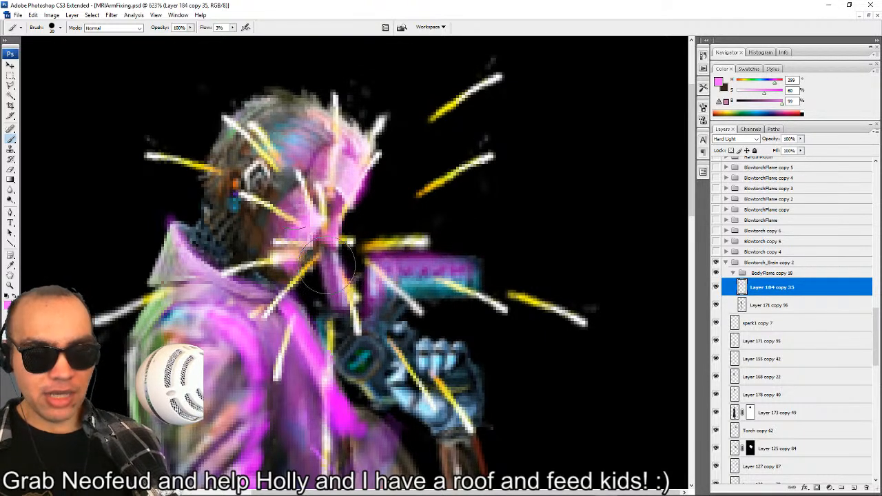
Set the brush flow to 10% and paint pink light over the torch, gloved knuckles and fingers.
key("shift+1")
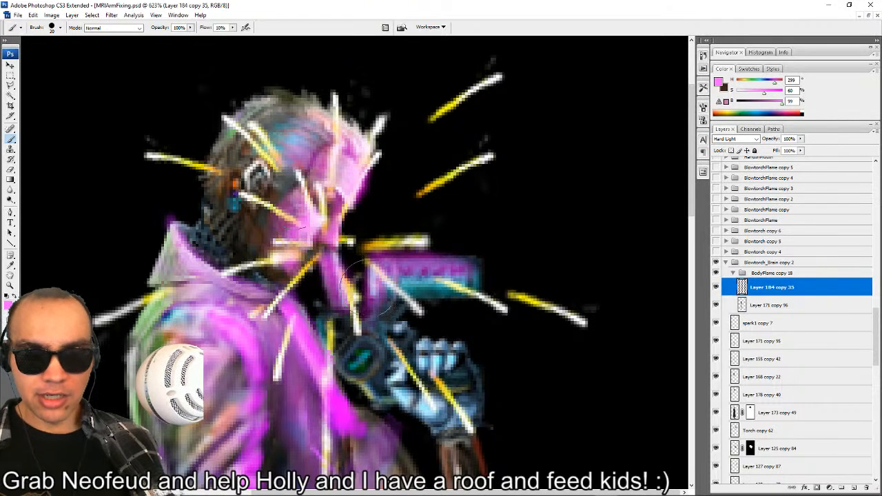
mouse_move(369, 288)
left_mouse_down()
mouse_move(384, 298)
mouse_move(379, 262)
mouse_move(438, 287)
left_mouse_up()
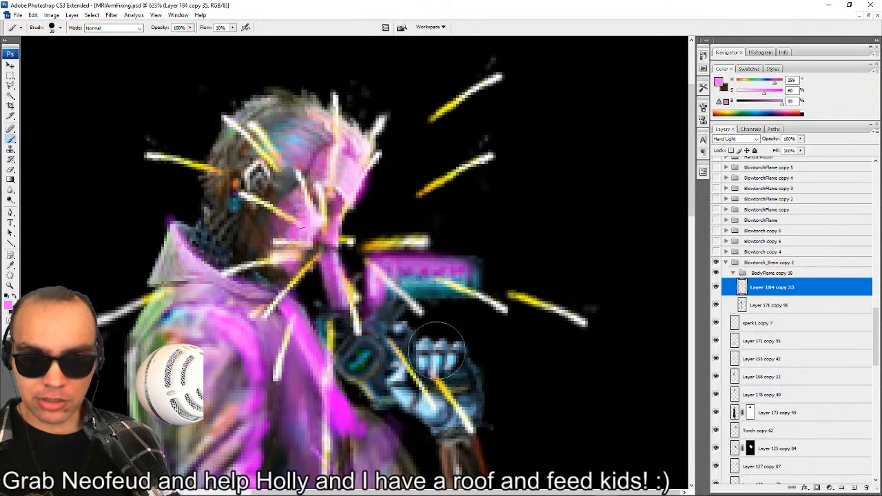
mouse_move(437, 350)
left_mouse_down()
mouse_move(415, 337)
mouse_move(461, 348)
mouse_move(421, 372)
mouse_move(437, 309)
mouse_move(470, 319)
left_mouse_up()
left_click_drag(401, 296, 379, 305)
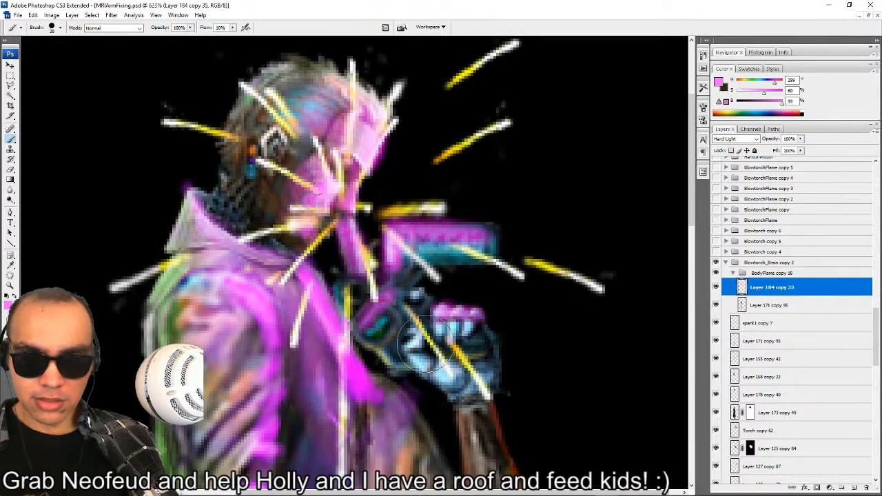
mouse_move(417, 350)
left_mouse_down()
mouse_move(457, 375)
mouse_move(425, 350)
mouse_move(459, 312)
mouse_move(434, 326)
mouse_move(476, 324)
left_mouse_up()
mouse_move(401, 275)
left_mouse_down()
mouse_move(404, 237)
mouse_move(472, 248)
left_mouse_up()
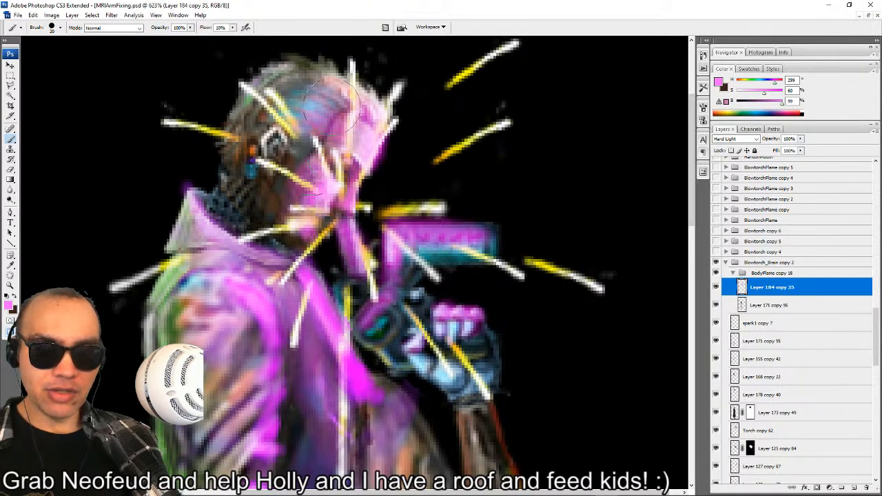
Brush pink light over the forehead, temple and ear on Layer 184 copy 35.
mouse_move(330, 104)
left_mouse_down()
mouse_move(317, 124)
mouse_move(324, 82)
mouse_move(339, 97)
left_mouse_up()
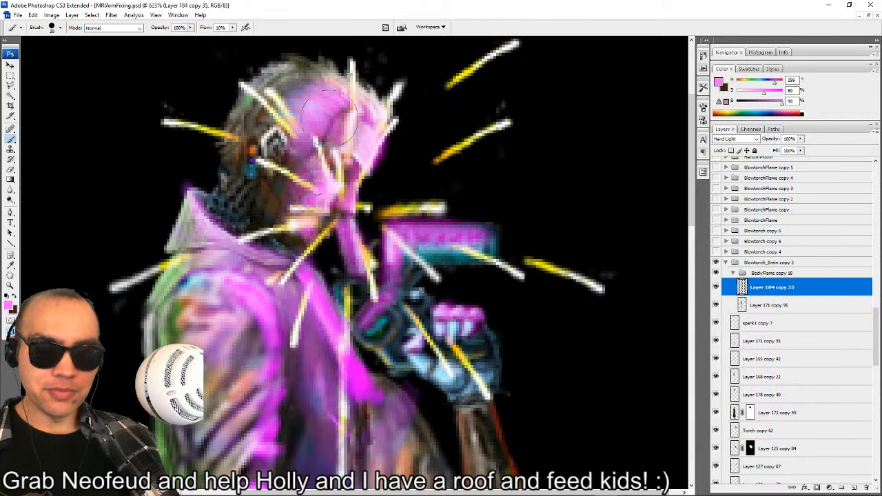
left_click_drag(272, 175, 273, 164)
mouse_move(275, 122)
left_mouse_down()
mouse_move(289, 141)
mouse_move(270, 131)
mouse_move(261, 145)
mouse_move(273, 127)
mouse_move(261, 148)
mouse_move(267, 136)
mouse_move(276, 164)
left_mouse_up()
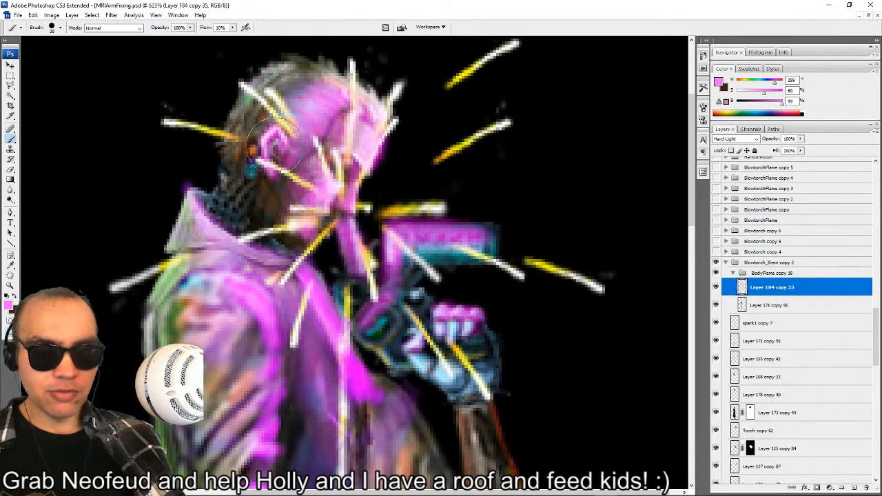
left_click_drag(274, 146, 279, 156)
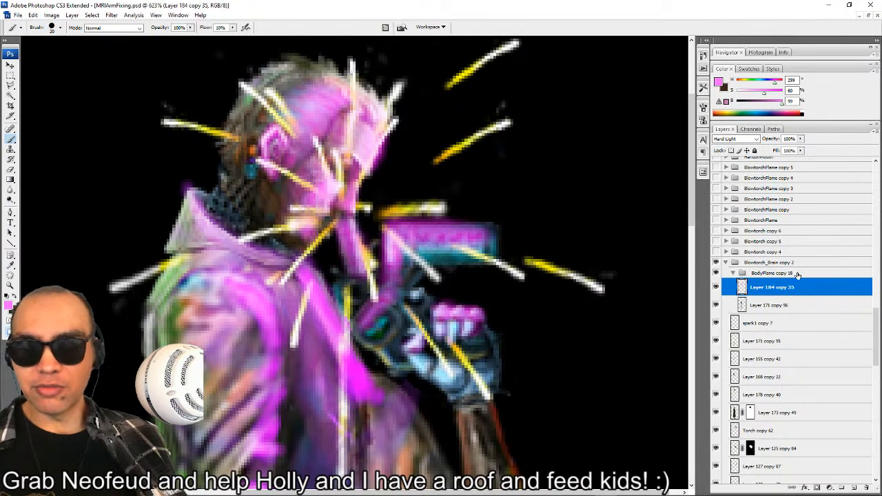
Find the Cuttinghand copy 17 group, make it visible and expand its layers.
scroll(769, 287, "up", 3)
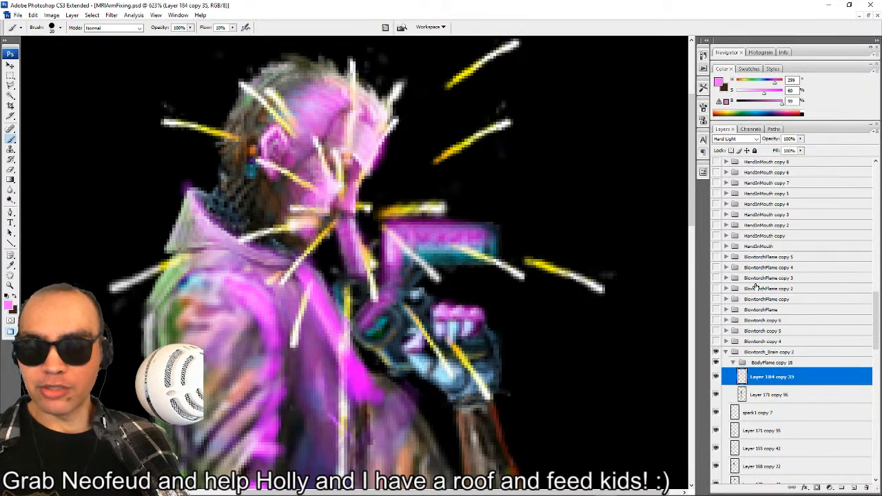
scroll(754, 286, "up", 15)
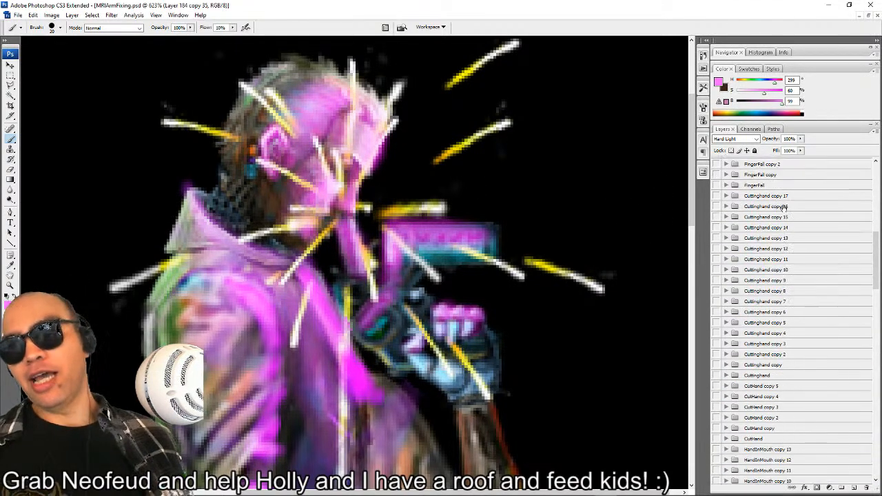
scroll(771, 200, "up", 2)
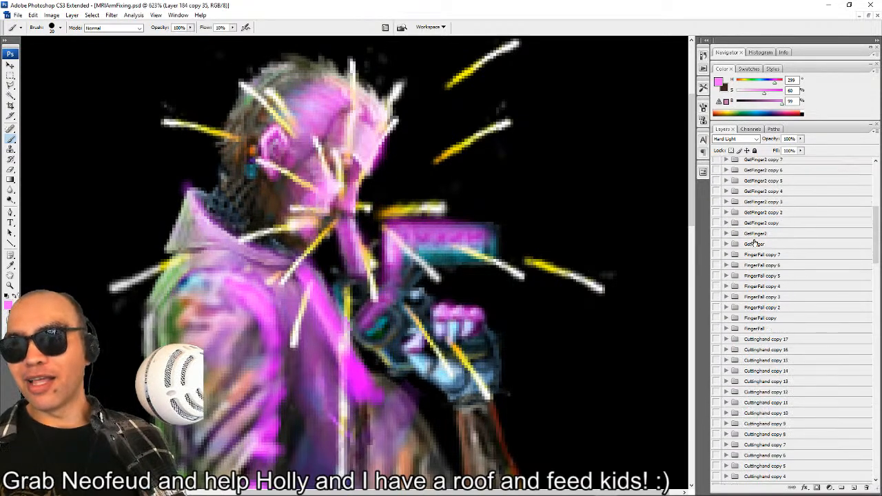
scroll(758, 275, "down", 12)
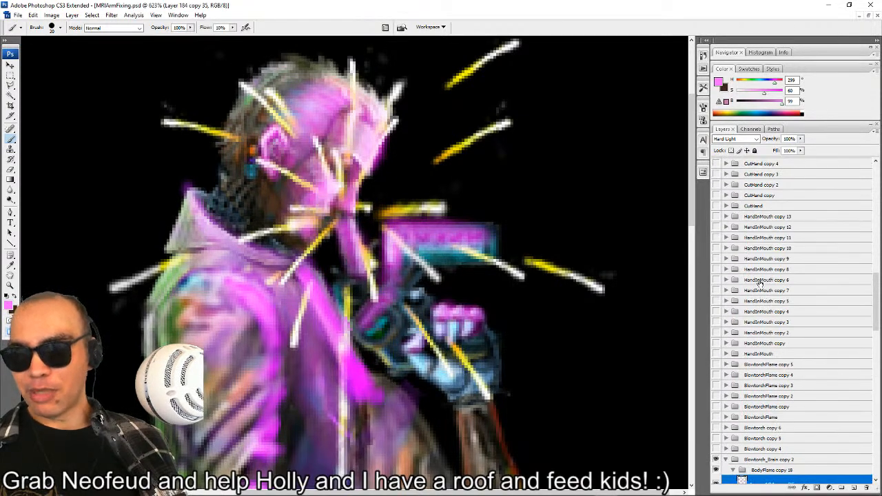
scroll(759, 281, "down", 10)
scroll(751, 301, "up", 15)
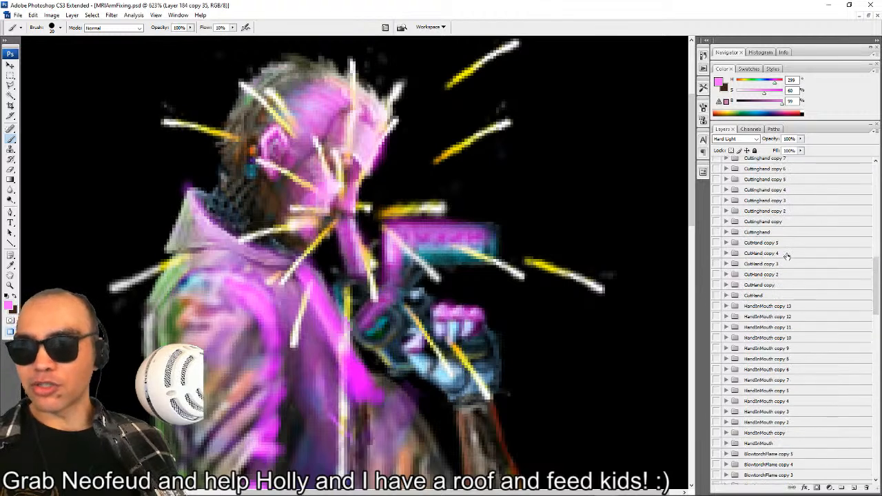
scroll(743, 278, "up", 3)
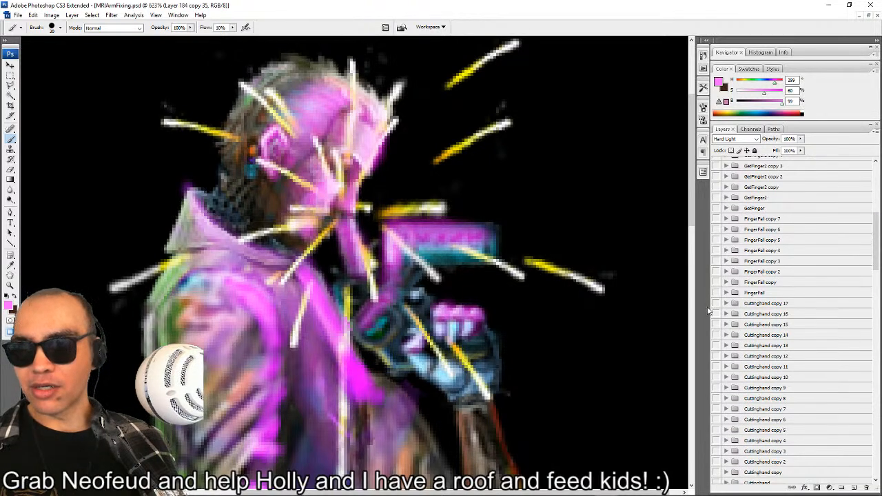
left_click(717, 303)
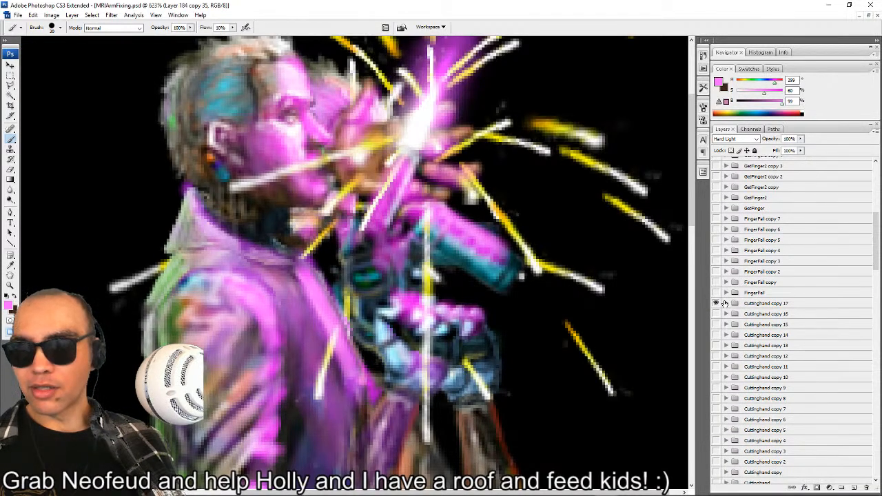
left_click(725, 303)
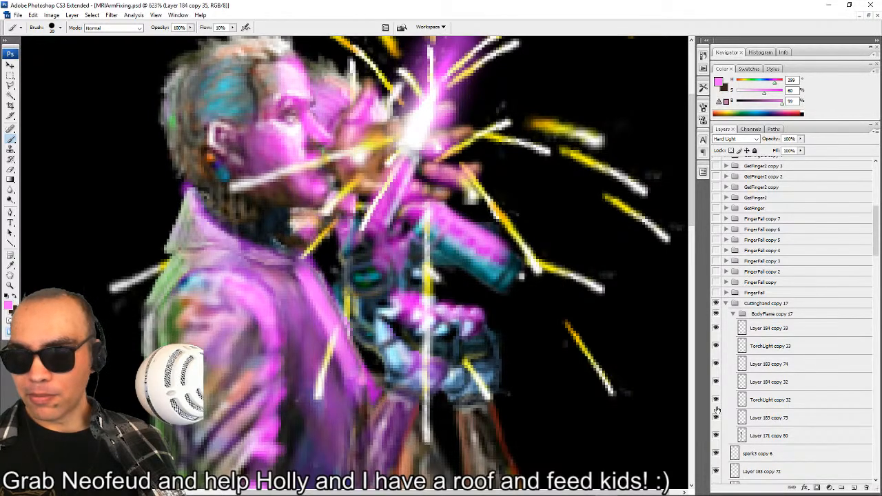
Identify the torch flame layers and select Layer 183 copy 71 and copy 72, undoing a trial move of them.
scroll(730, 437, "down", 3)
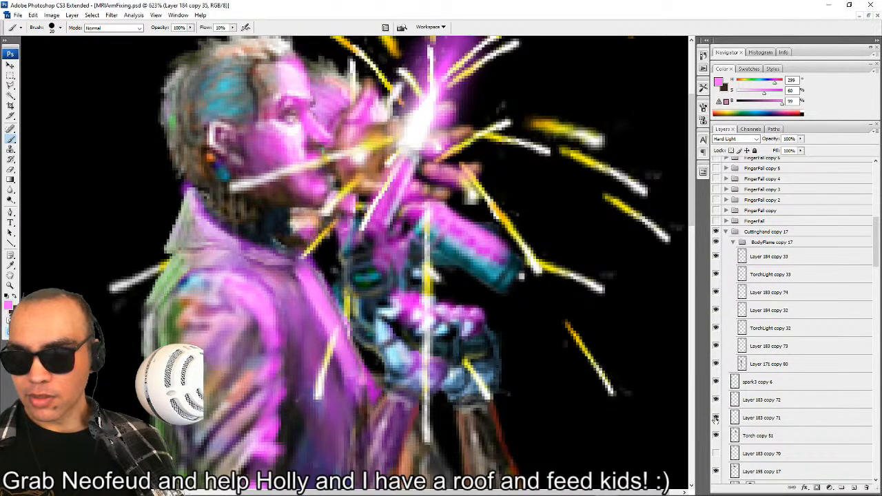
left_click(715, 419)
left_click(715, 419)
left_click(762, 418)
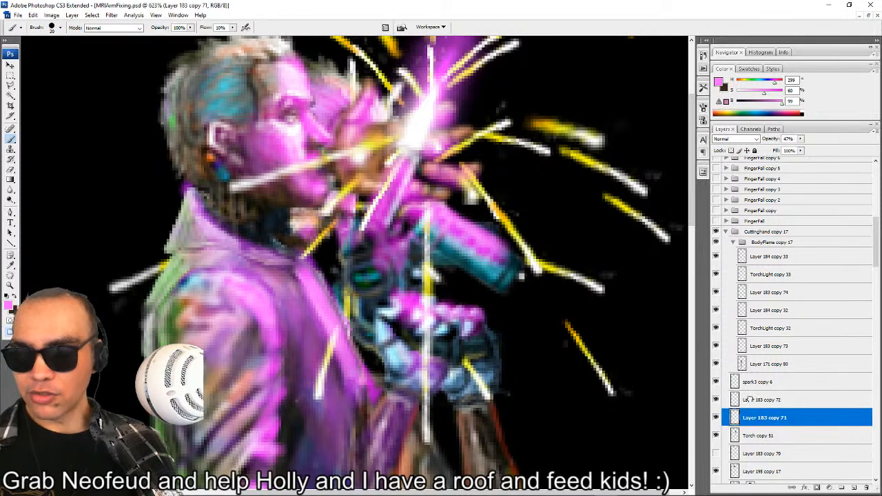
left_click(762, 400, "shift")
left_click_drag(431, 186, 307, 221)
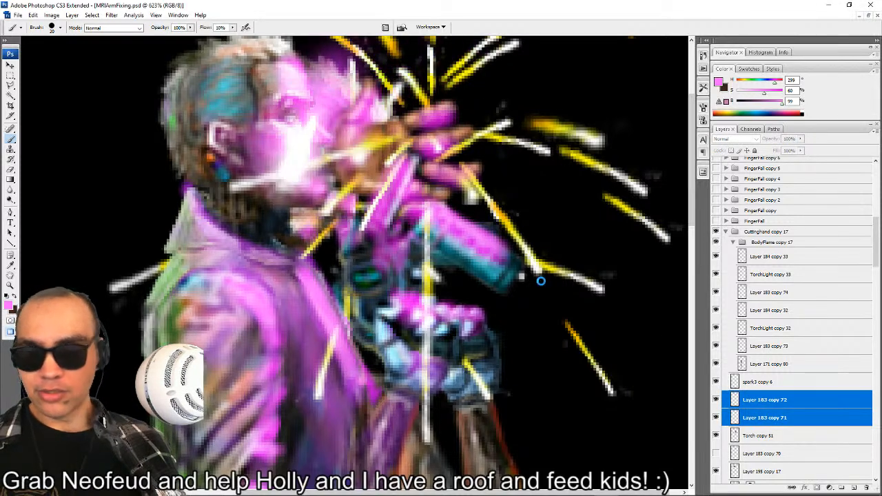
key("ctrl+z")
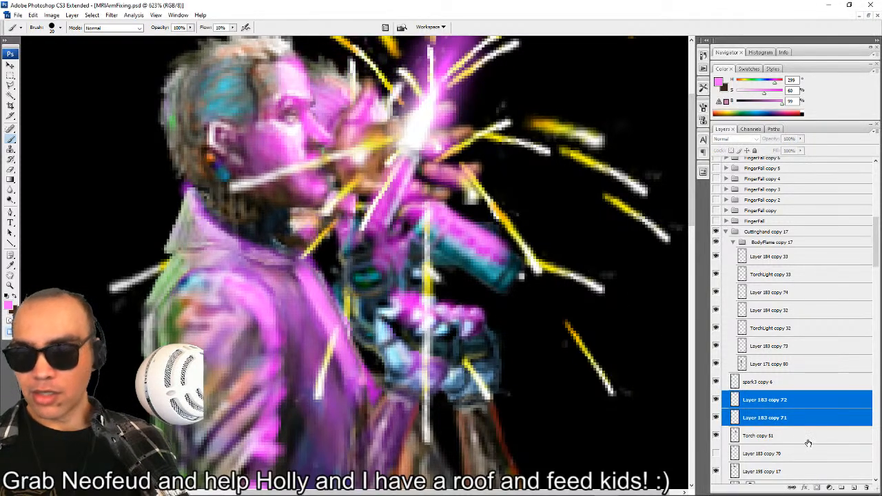
Duplicate the two selected flame layers as one merged layer and rename it BLOW TORCH FLAME.
right_click(810, 416)
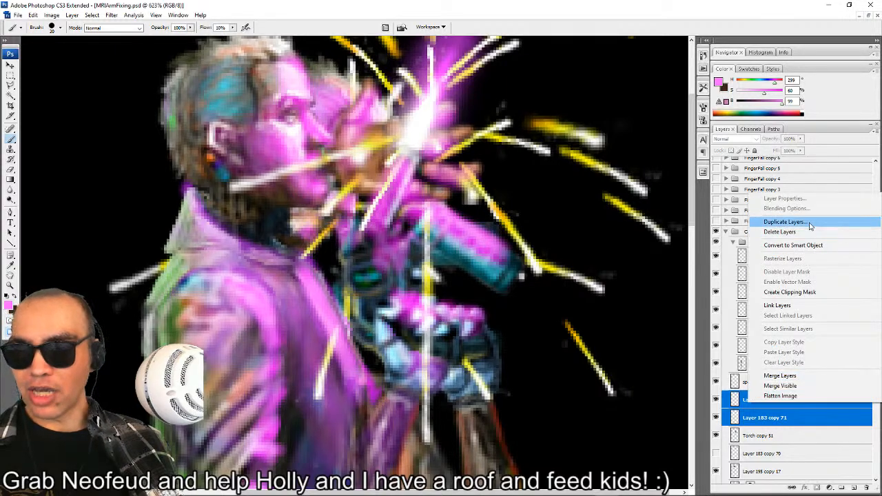
left_click(785, 222)
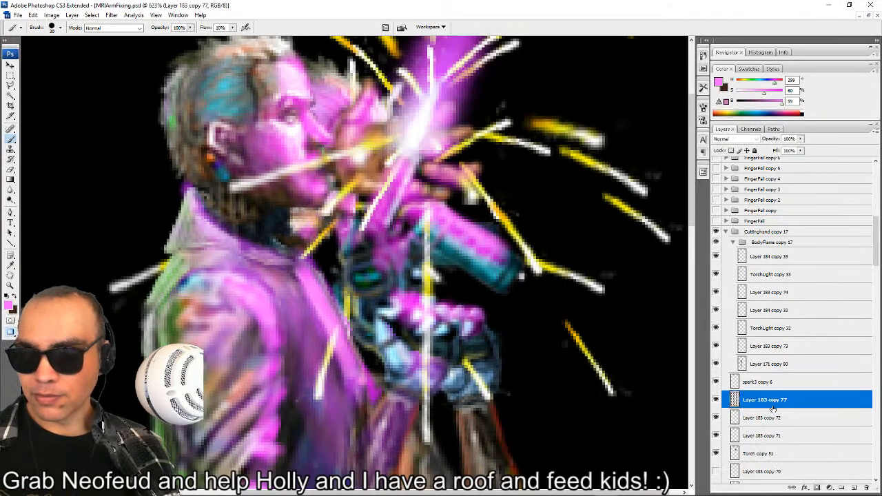
left_click(756, 221)
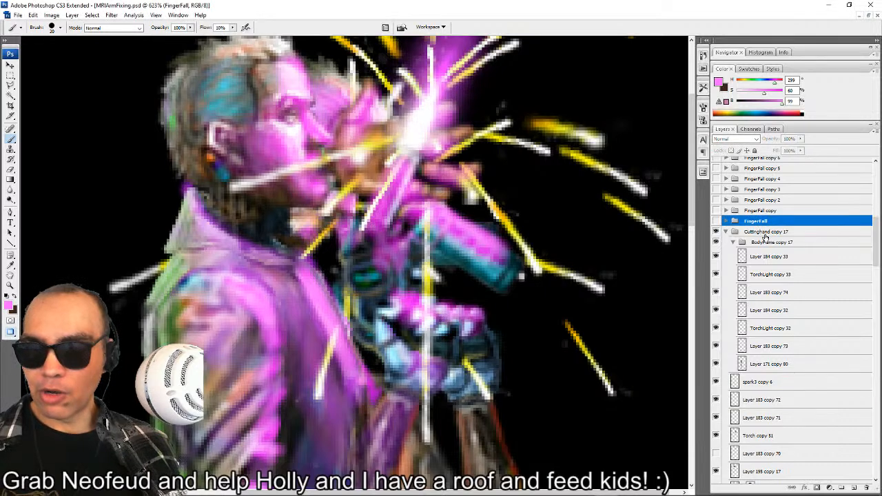
left_click(764, 401)
double_click(765, 400)
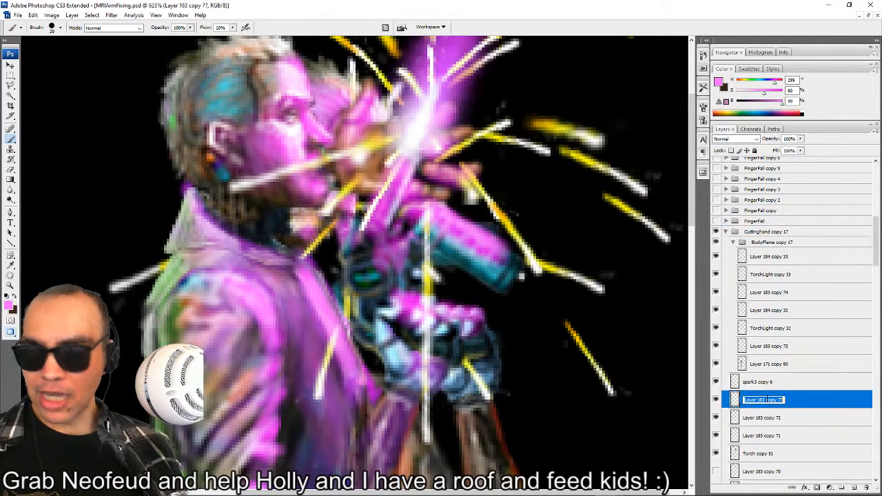
type("BLOW TORCH FLAME")
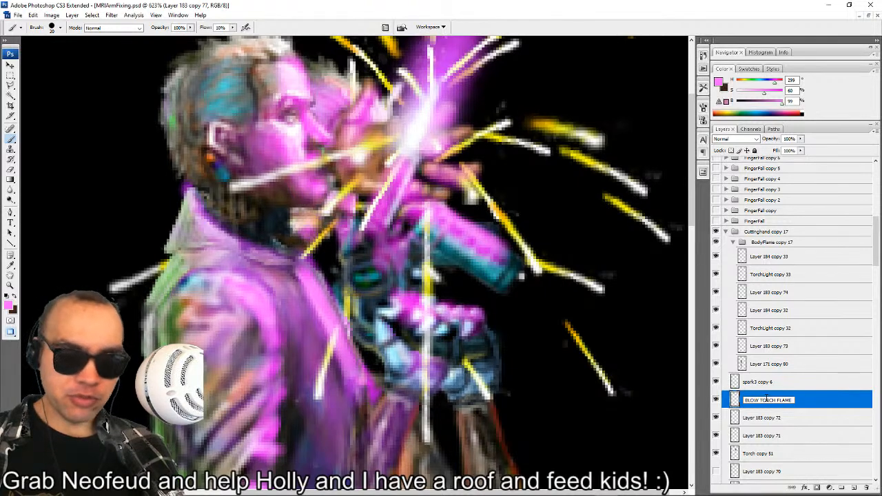
key("Return")
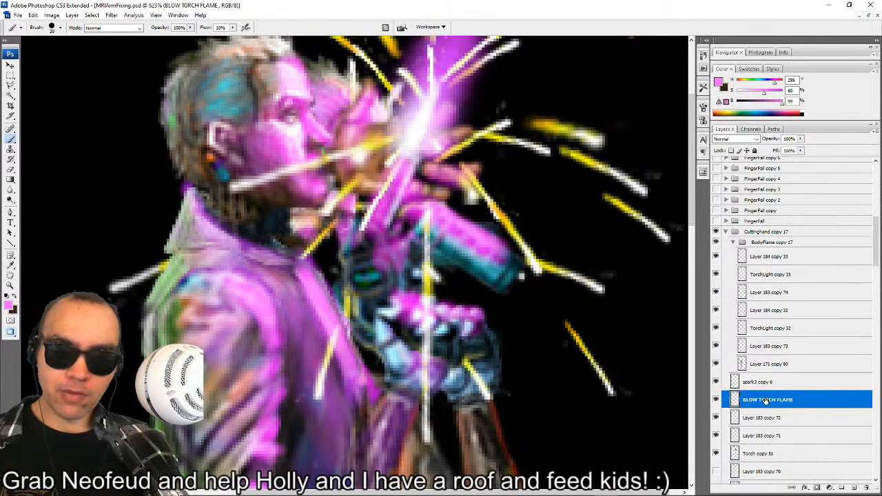
Place BLOW TORCH FLAME above spark1 copy 7 in Blowtorch_Brain copy 2, and collapse and hide Cuttinghand copy 17.
left_click_drag(765, 401, 762, 230)
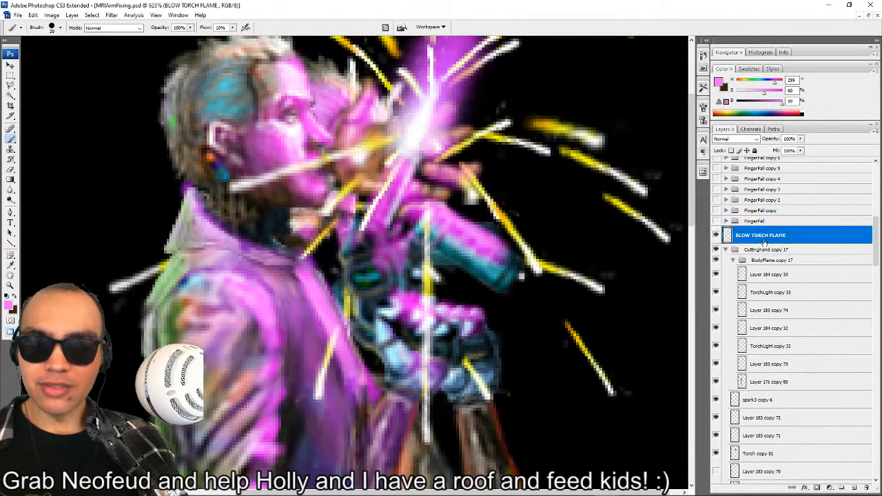
left_click(726, 249)
left_click(716, 249)
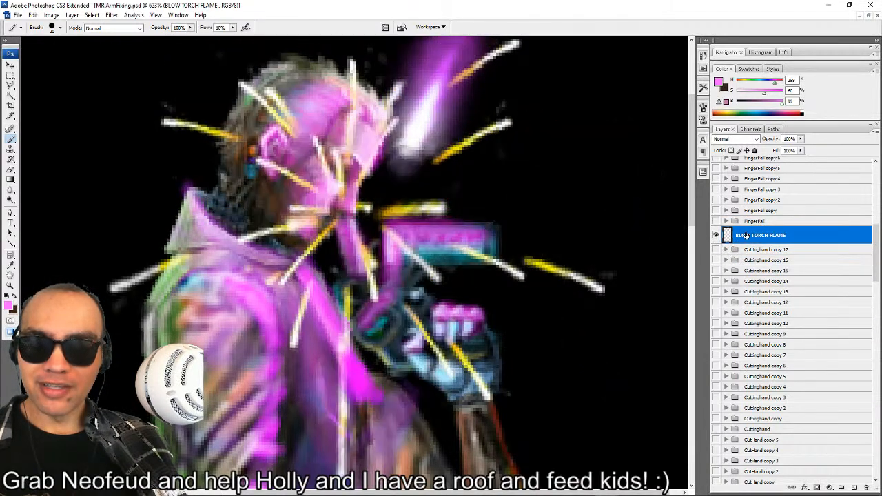
left_click_drag(745, 236, 757, 420)
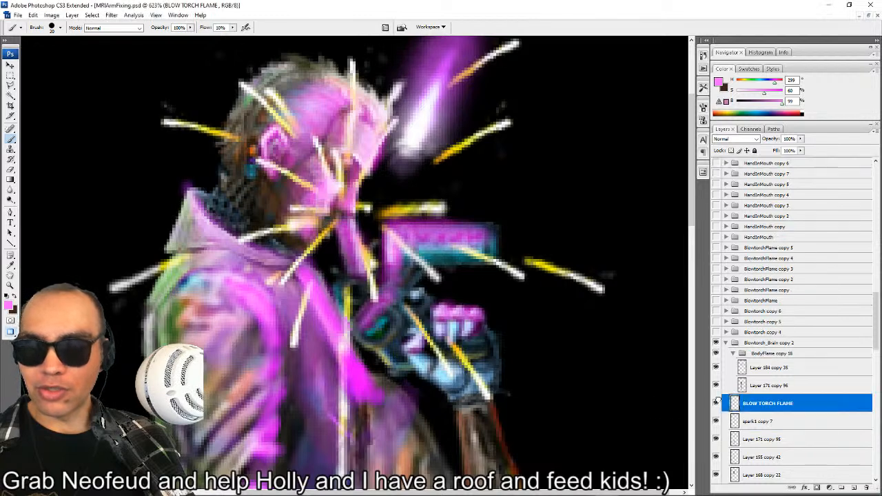
Set the flame layer to Linear Dodge (Add), position it over the lower face and rotate it to about -42 degrees.
left_click(735, 138)
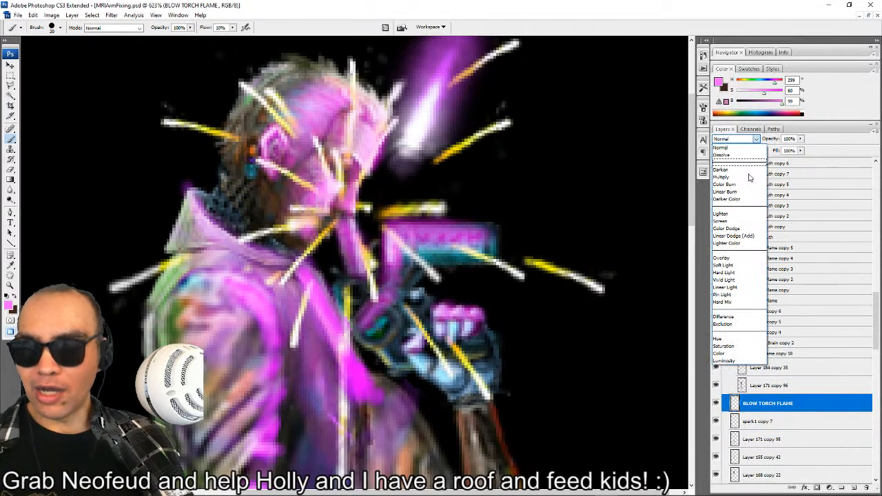
left_click(742, 238)
left_click_drag(459, 128, 380, 182)
key("ctrl+t")
left_click_drag(468, 266, 513, 103)
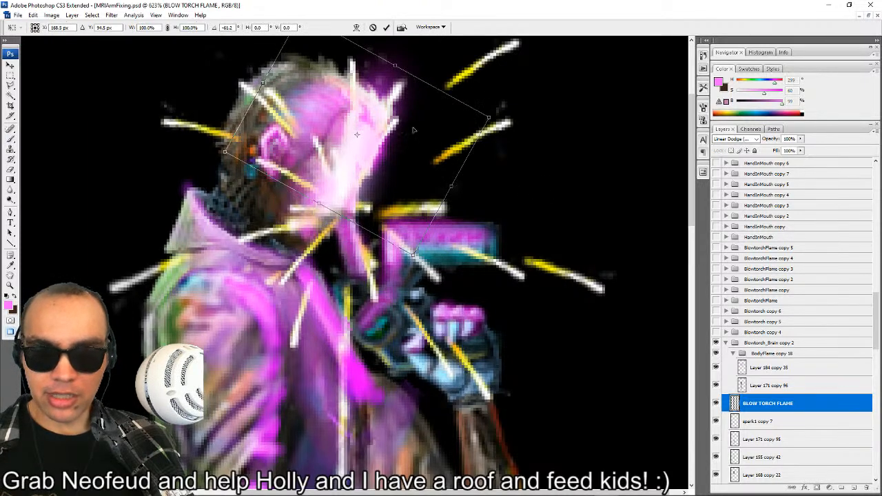
left_click_drag(413, 143, 344, 156)
left_click_drag(396, 207, 384, 225)
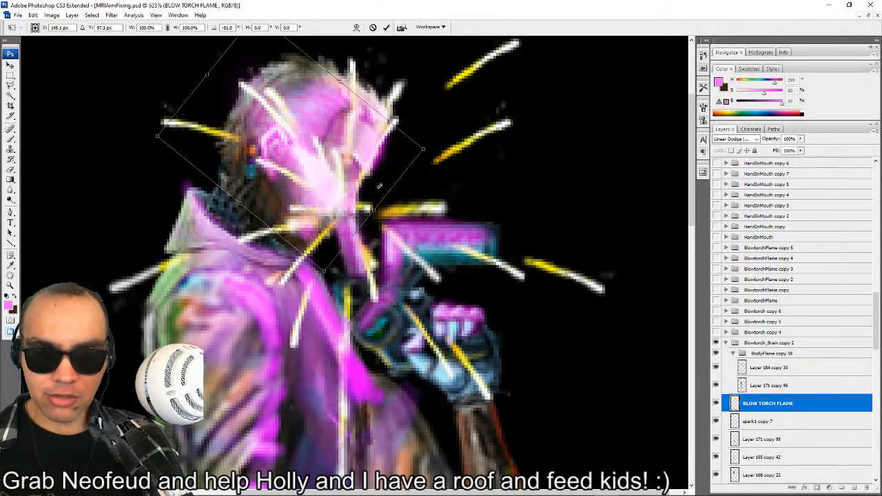
left_click_drag(368, 180, 397, 173)
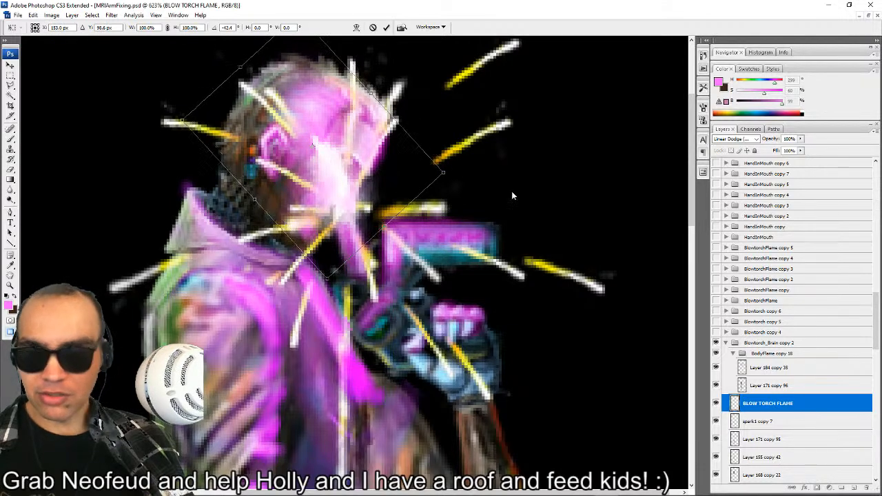
key("Return")
Try Lighten blending on BLOW TORCH FLAME and set the layer's blend mode to Normal.
left_click(756, 139)
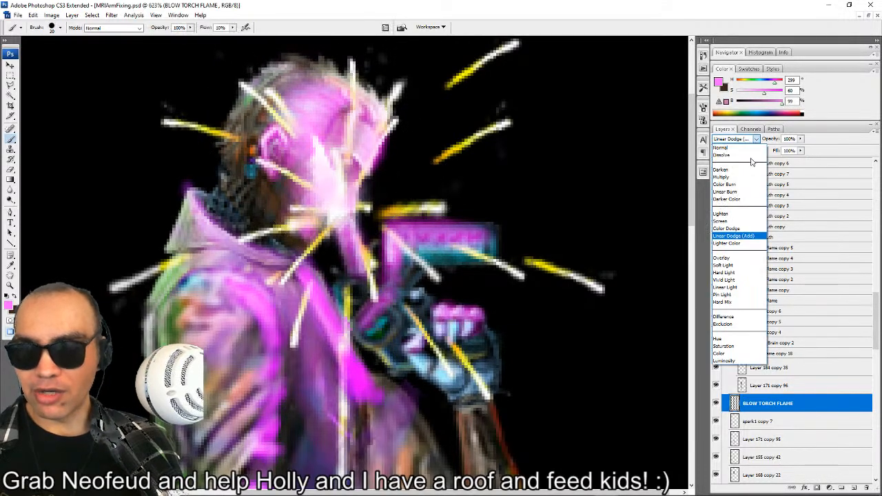
left_click(734, 216)
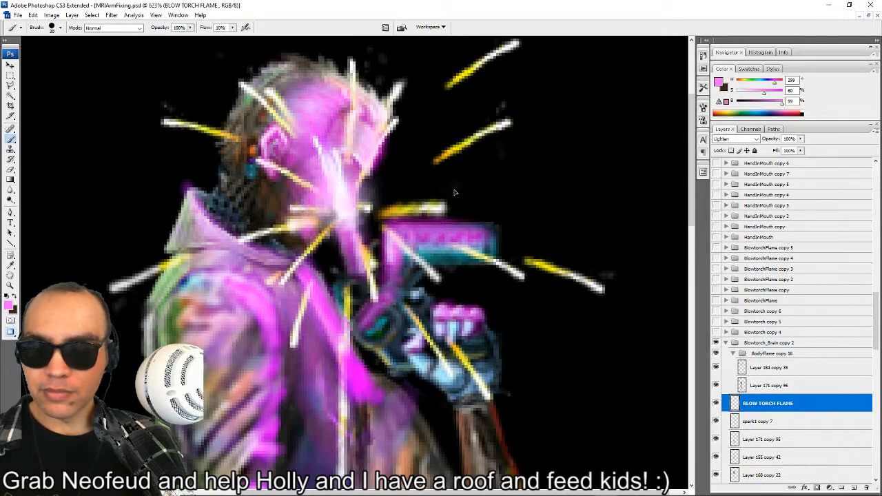
left_click(737, 138)
left_click(735, 149)
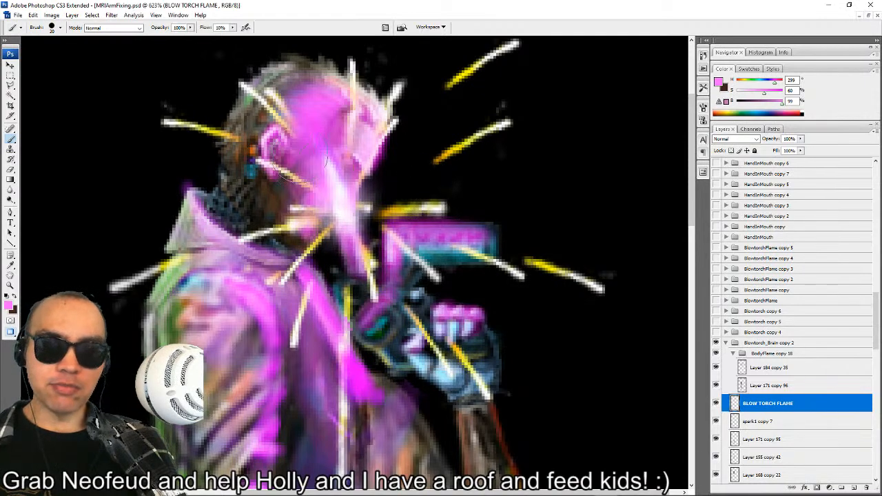
Collapse the Blowtorch_Brain copy 2 group.
scroll(361, 242, "down", 5)
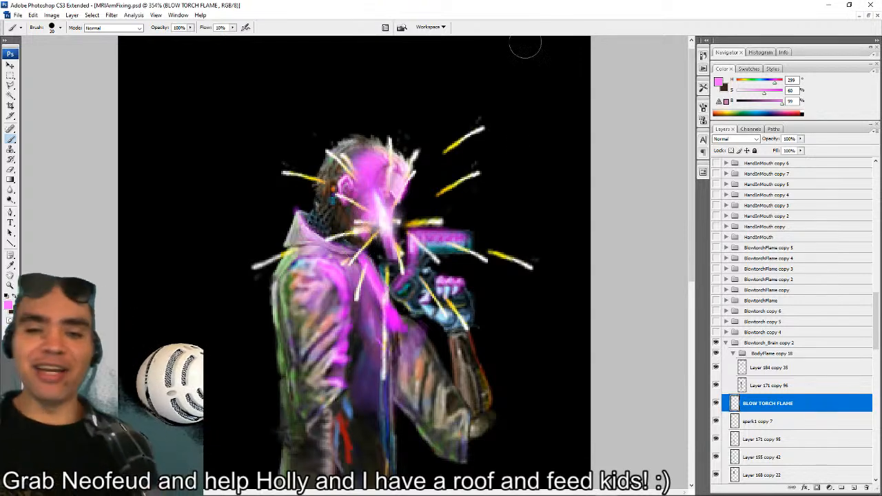
mouse_move(612, 493)
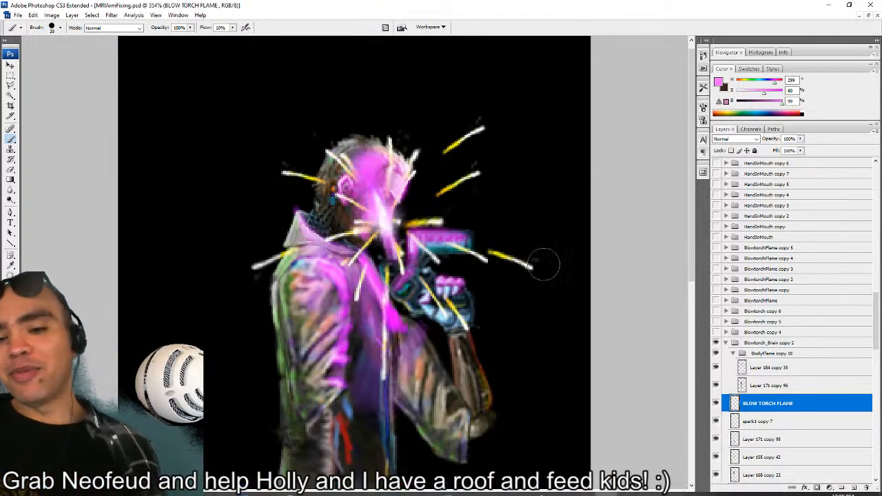
left_click(728, 342)
left_click(726, 342)
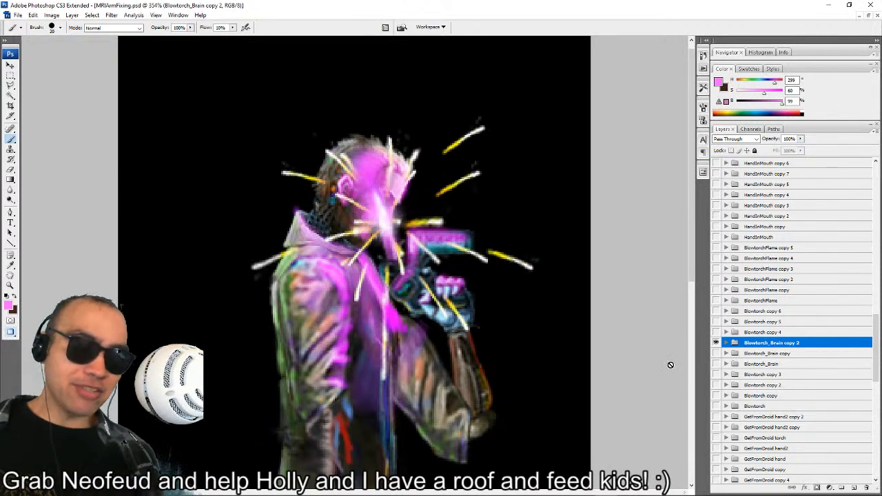
Compare the Blowtorch_Brain, Blowtorch_Brain copy and Blowtorch_Brain copy 2 frames by toggling their visibility, and leave all three hidden.
left_click(715, 342)
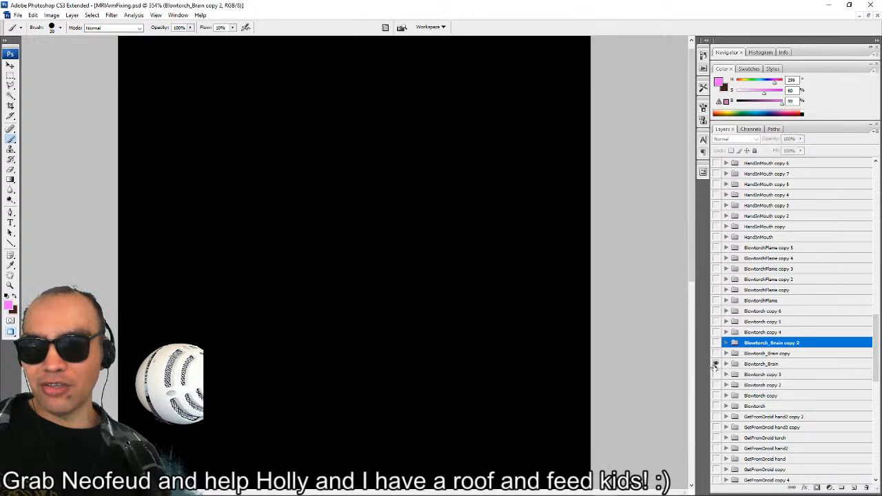
left_click(715, 364)
left_click(716, 353)
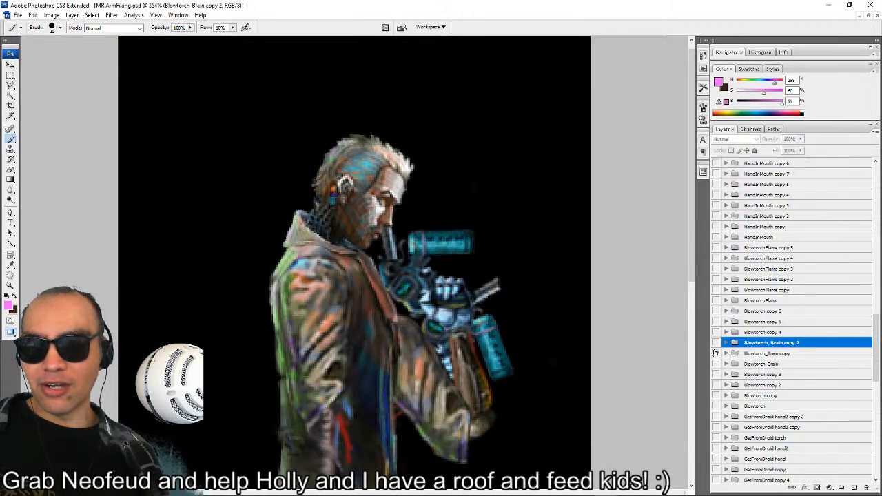
left_click(716, 364)
left_click(716, 343)
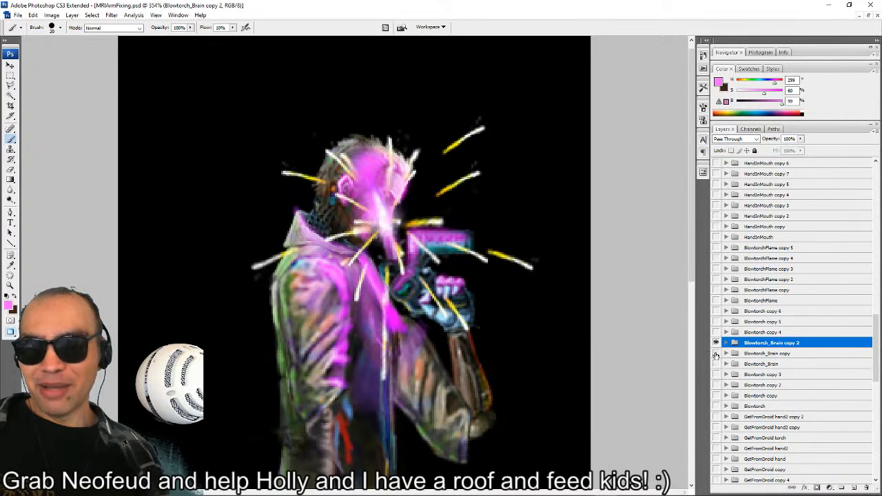
left_click(715, 342)
left_click(715, 354)
left_click(716, 364)
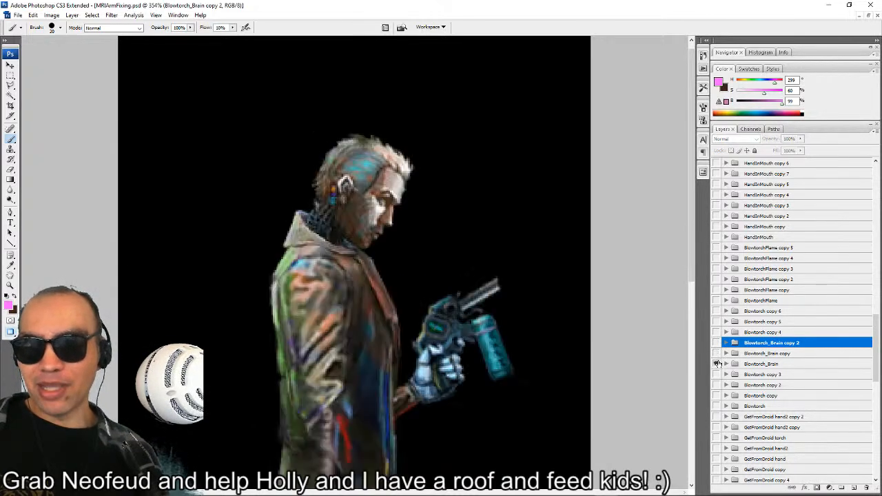
left_click(716, 364)
Preview the Blowtorch copy 4, copy 5 and copy 6 frames in turn, leaving only Blowtorch copy 6 shown.
left_click(715, 332)
left_click(716, 322)
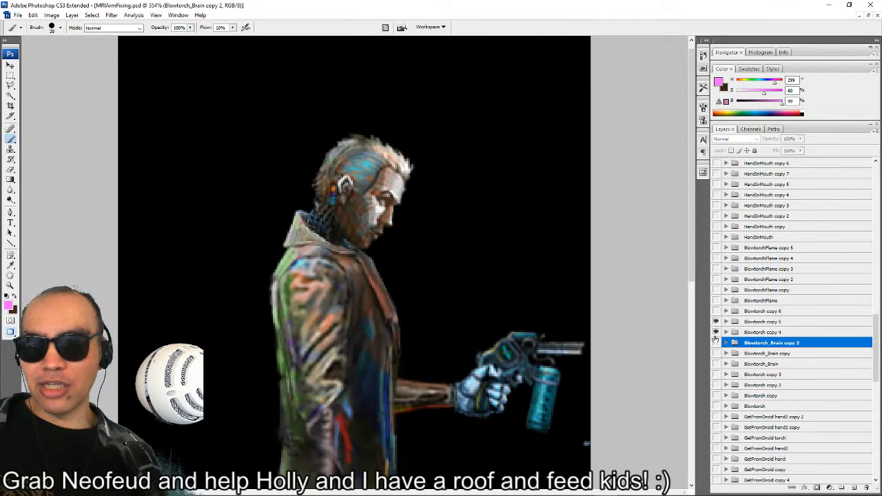
left_click(715, 332)
left_click(715, 311)
left_click(715, 322)
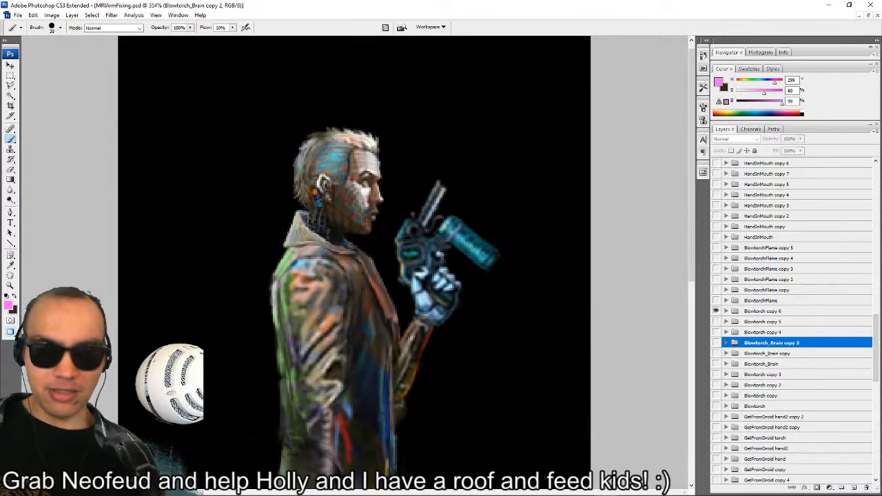
Switch to the MRI folder in File Explorer and examine the exported animation frames, from MRIArmBreaks to RaiseHandGlitch.
left_click(312, 486)
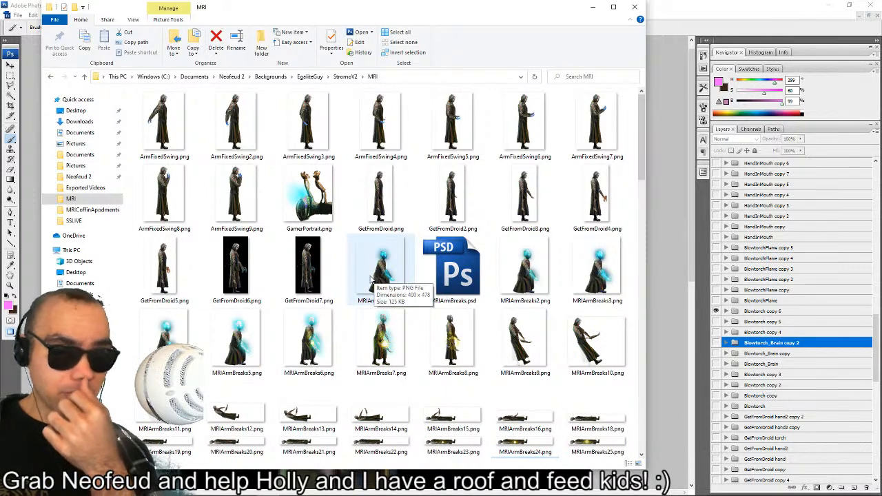
left_click(531, 284)
left_click(578, 299)
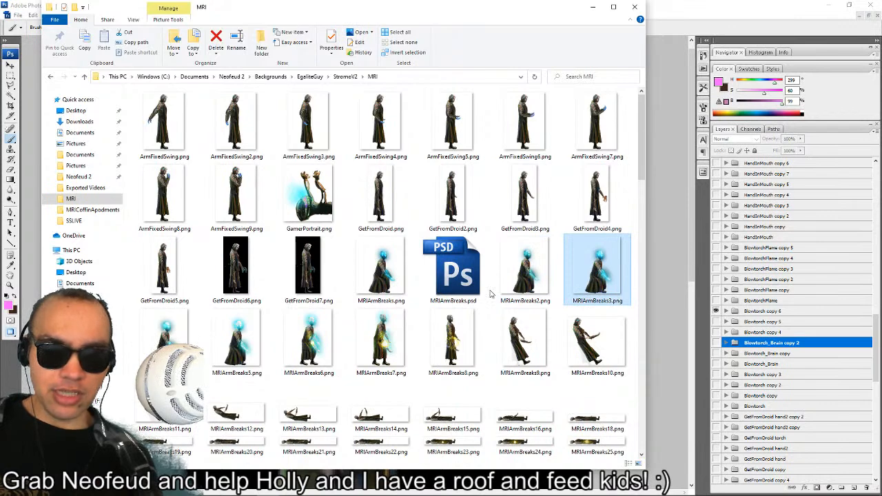
scroll(489, 294, "up", 1)
scroll(487, 294, "down", 10)
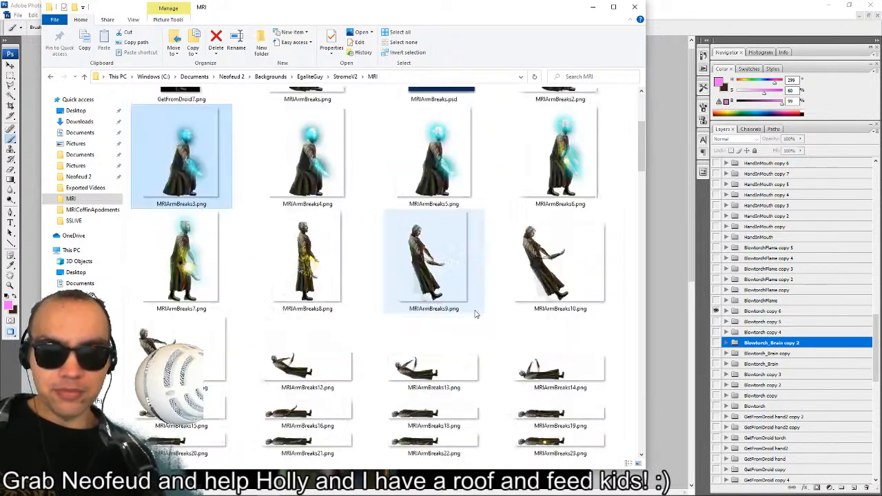
scroll(482, 303, "up", 5)
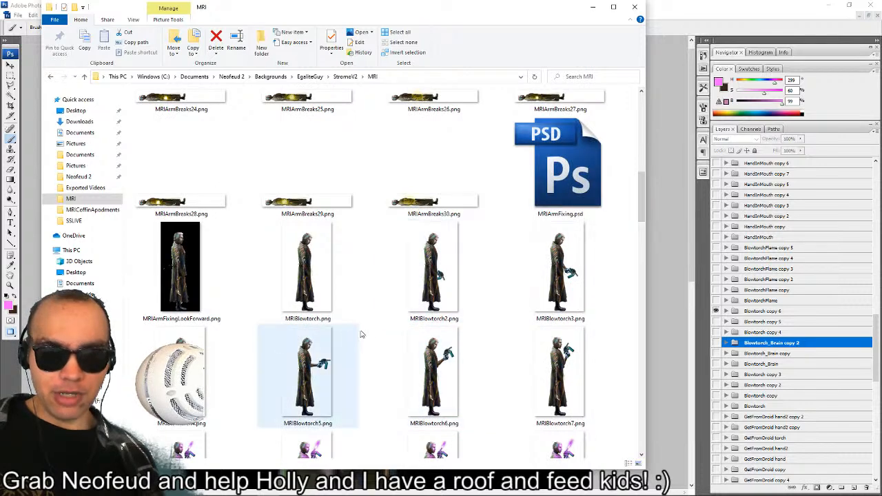
scroll(413, 313, "down", 5)
scroll(388, 329, "down", 3)
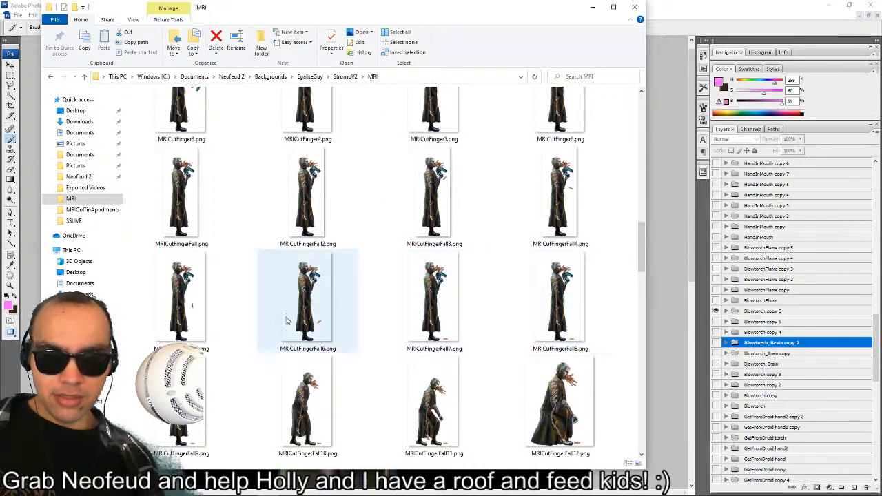
scroll(261, 338, "down", 5)
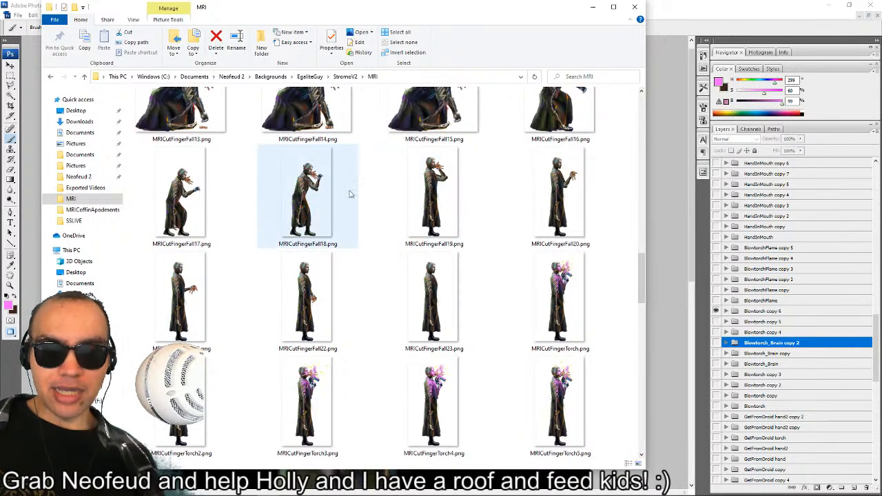
scroll(569, 281, "down", 4)
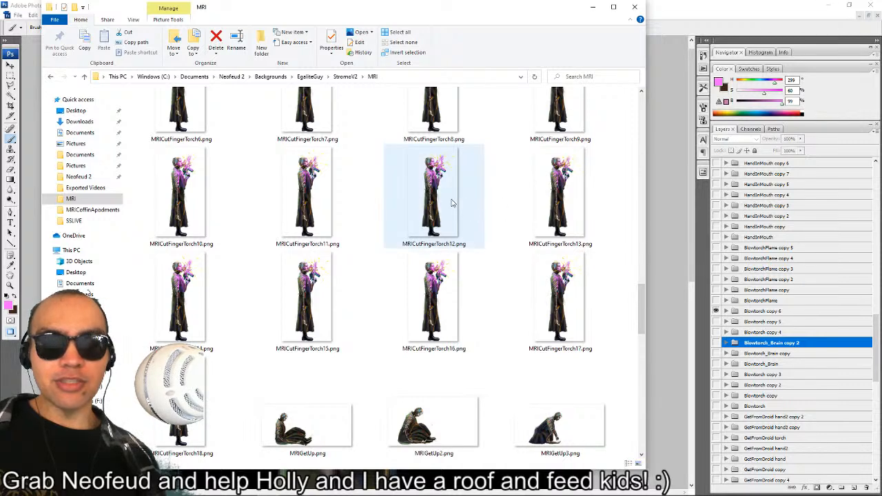
scroll(396, 251, "down", 3)
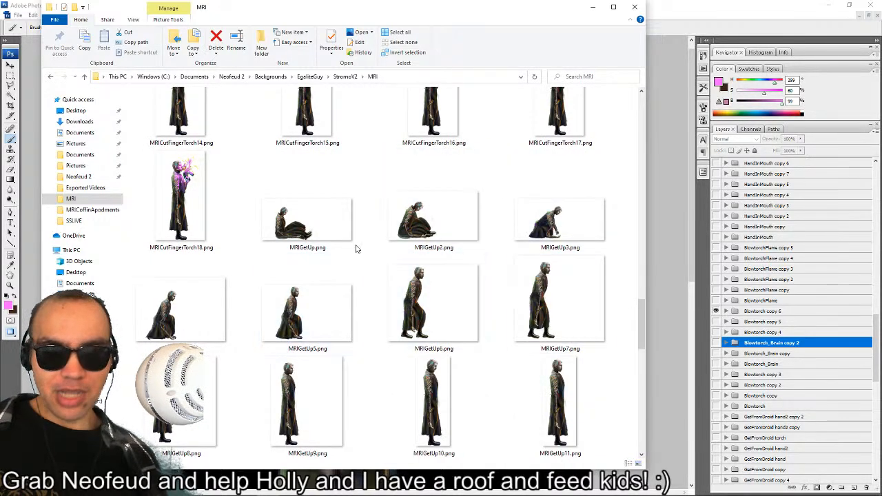
scroll(322, 252, "down", 10)
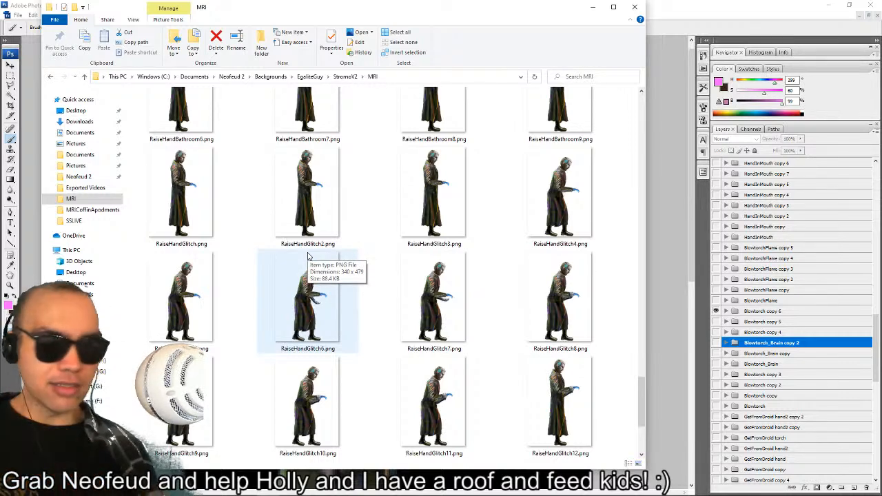
Switch to the Neofeud 2 project in AGS Editor, view GlobalScript.asc and open the OrigStromoView view.
mouse_move(394, 491)
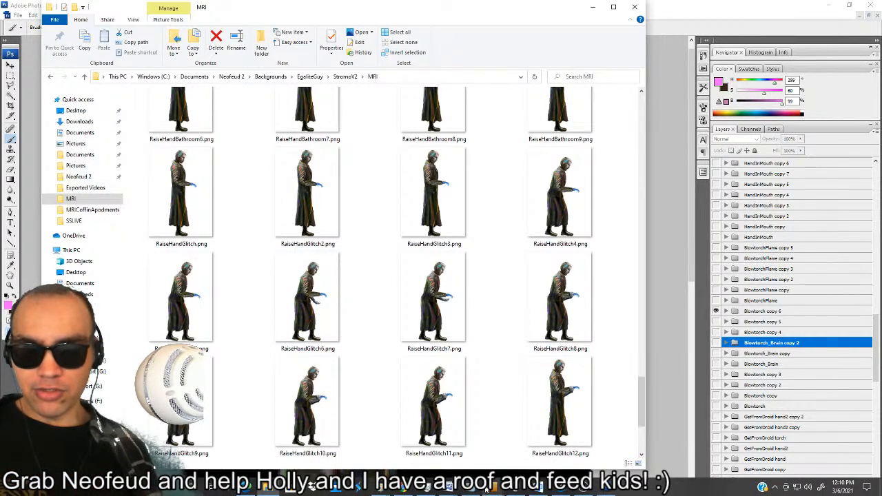
left_click(541, 485)
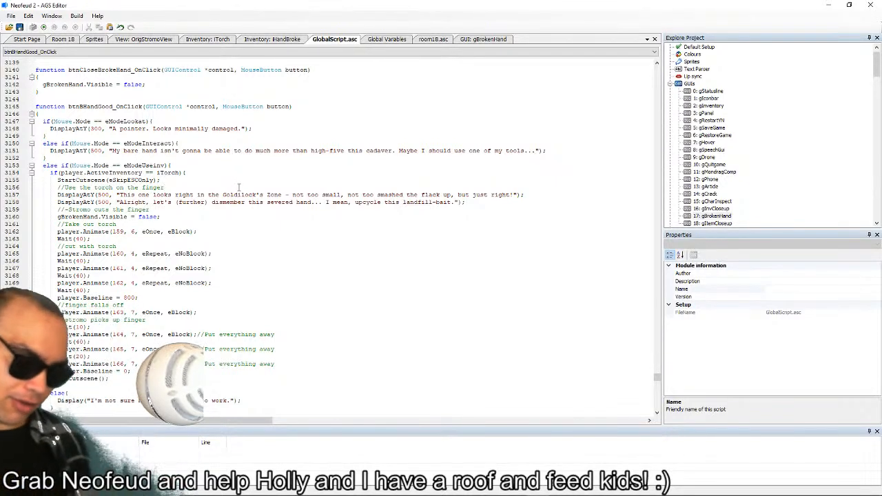
left_click(239, 187)
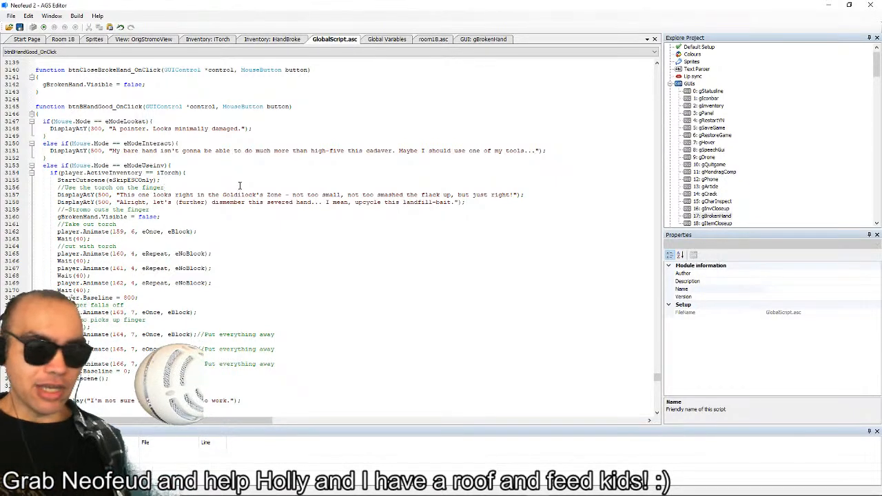
left_click(157, 39)
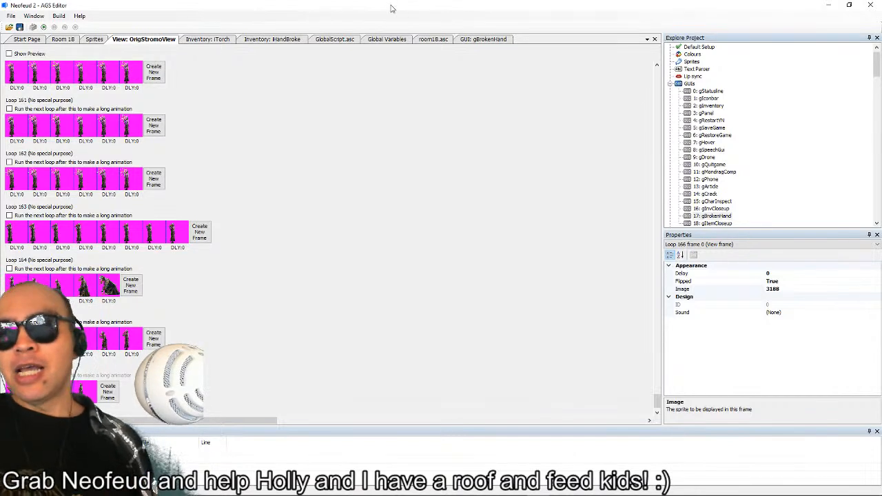
Go to the first loops of OrigStromoView and inspect frame 3 of Loop 0 (down).
left_click(658, 82)
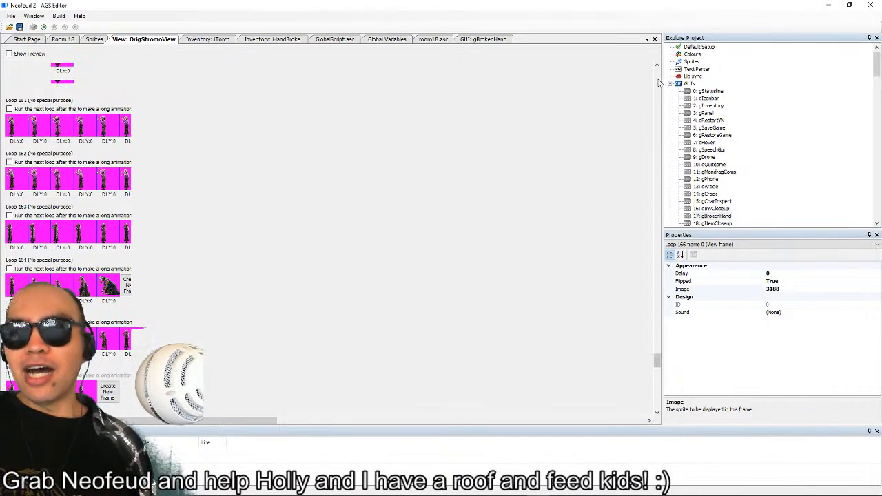
left_click_drag(660, 352, 658, 77)
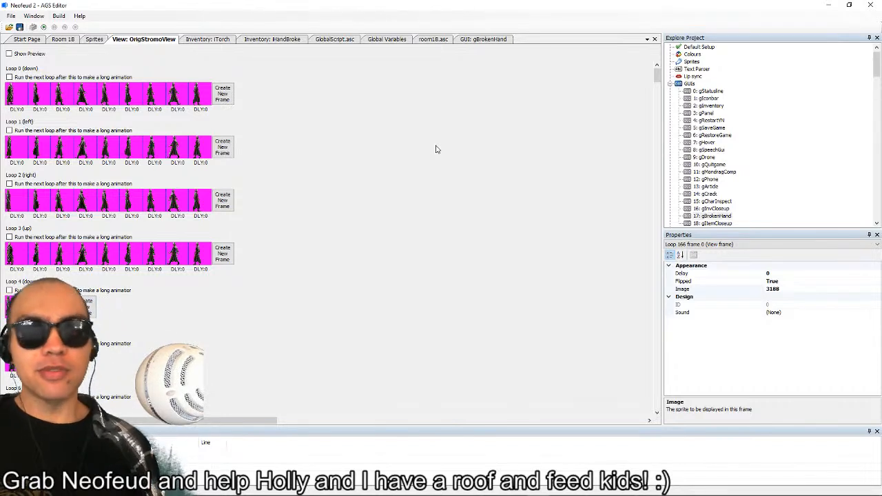
left_click(87, 97)
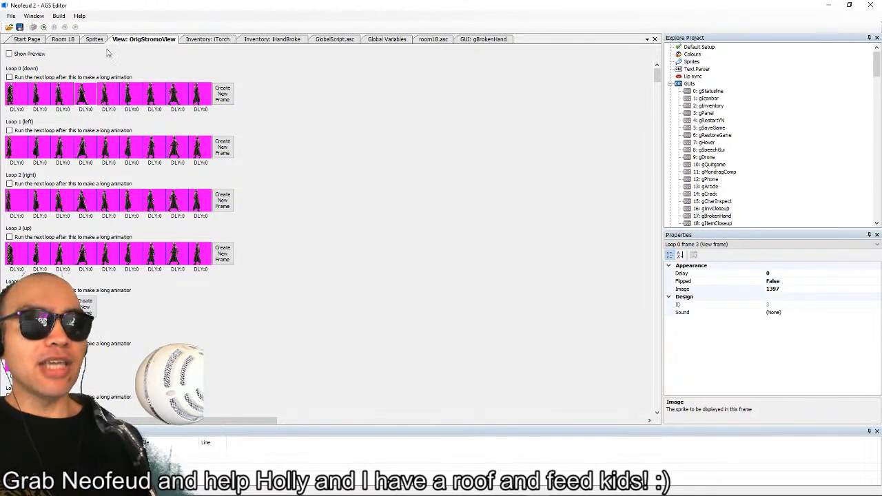
Inspect frame 2 of Loop 0 (down) and open Room 18.
left_click(58, 16)
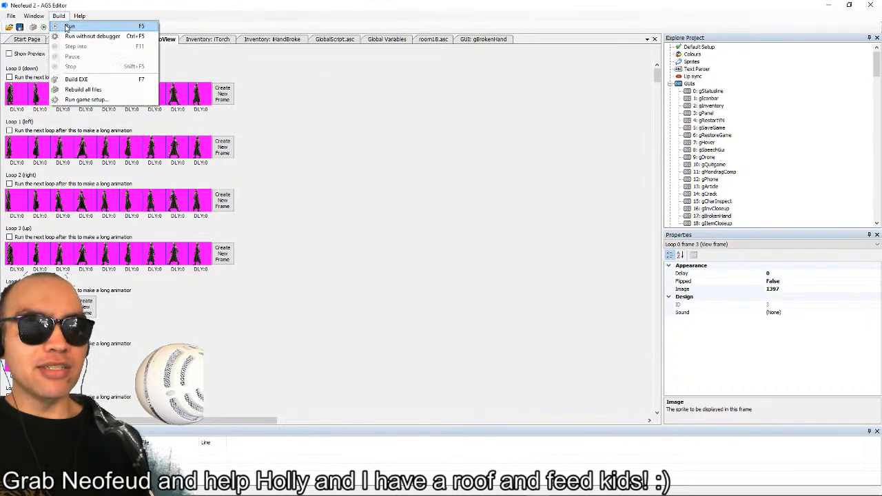
left_click(385, 188)
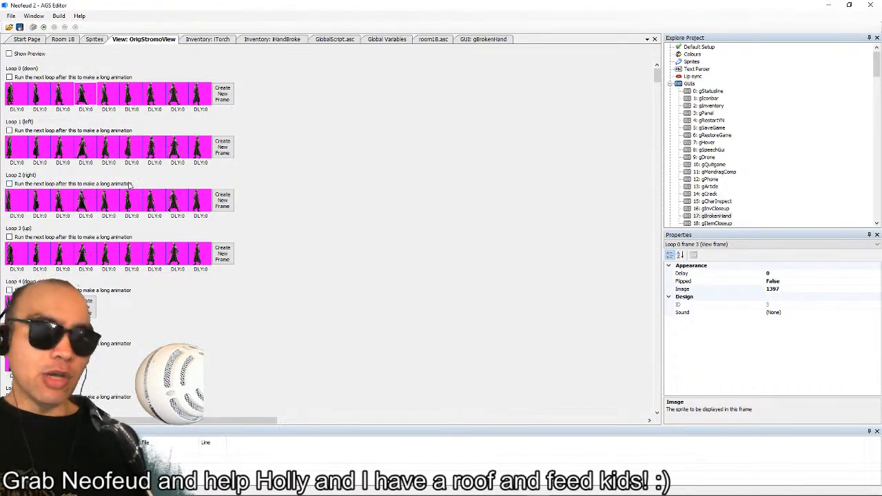
left_click(63, 91)
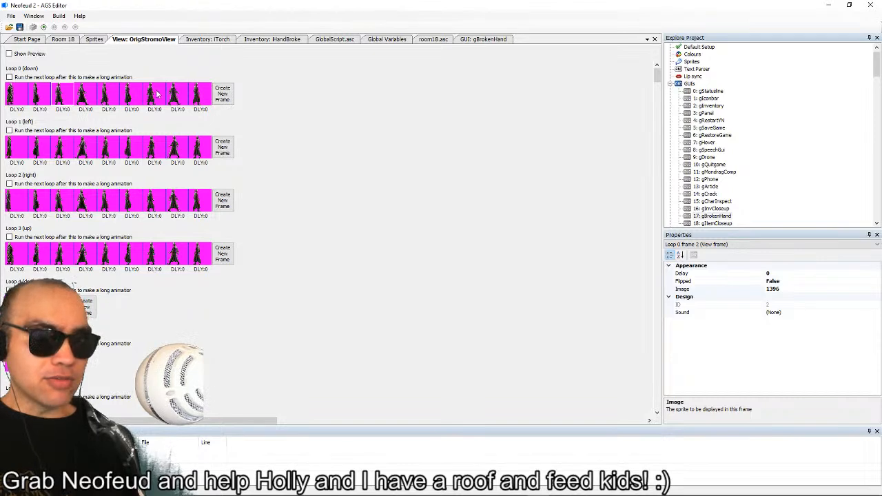
left_click(62, 40)
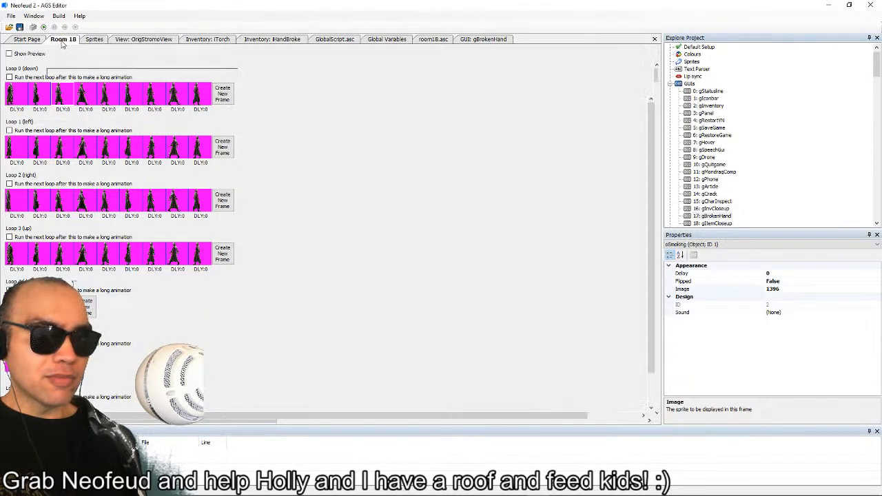
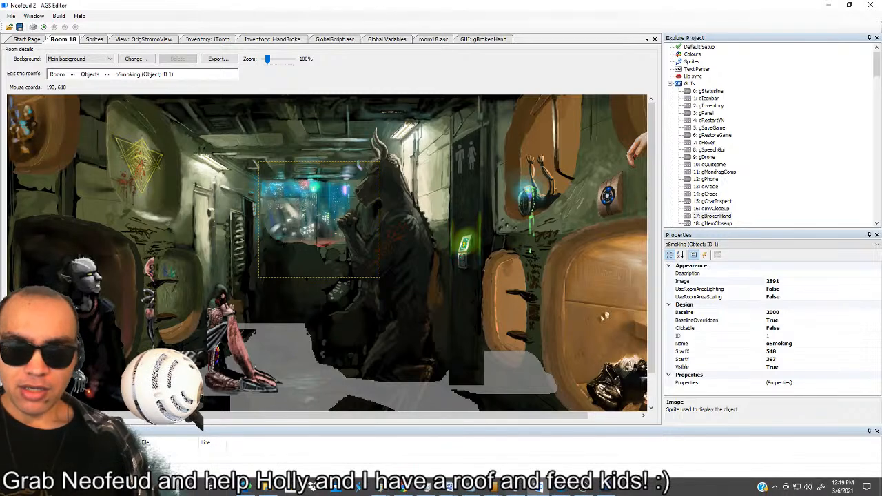
Switch to MRIArmFixing.psd in Photoshop and view the Blowtorch animation frame of the coated figure.
left_click(606, 489)
scroll(432, 318, "down", 3)
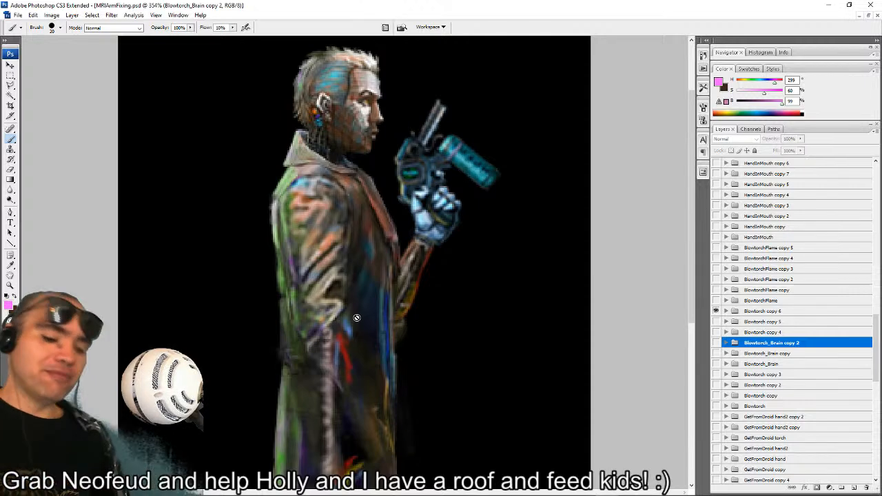
Bring up the Silver Spook Twitter profile in Chrome, and hide the DisplayCapture source in OBS.
left_click(406, 488)
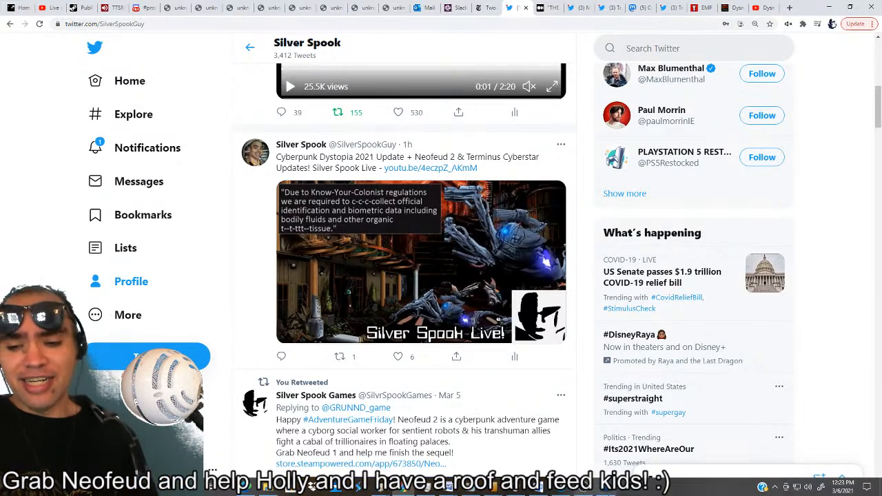
left_click(561, 488)
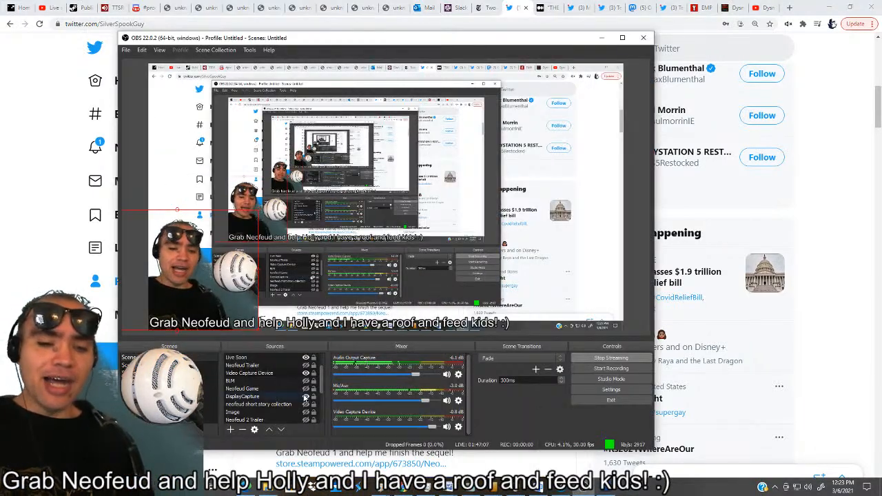
left_click(306, 397)
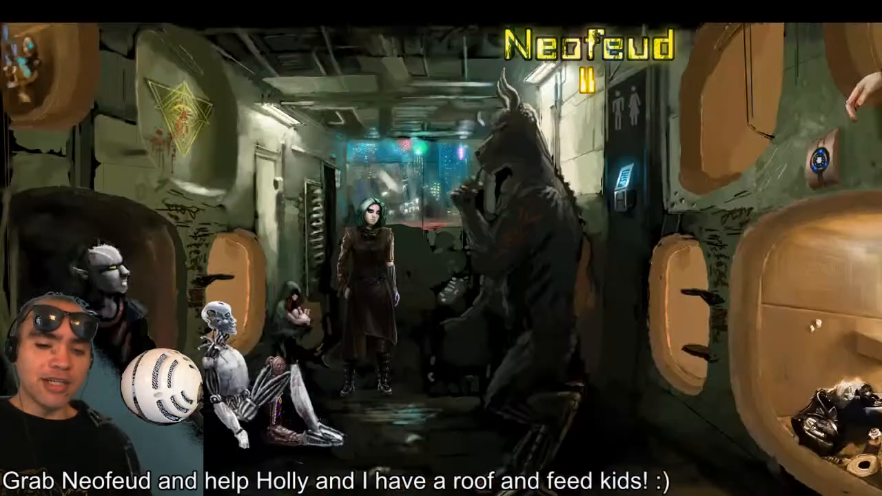